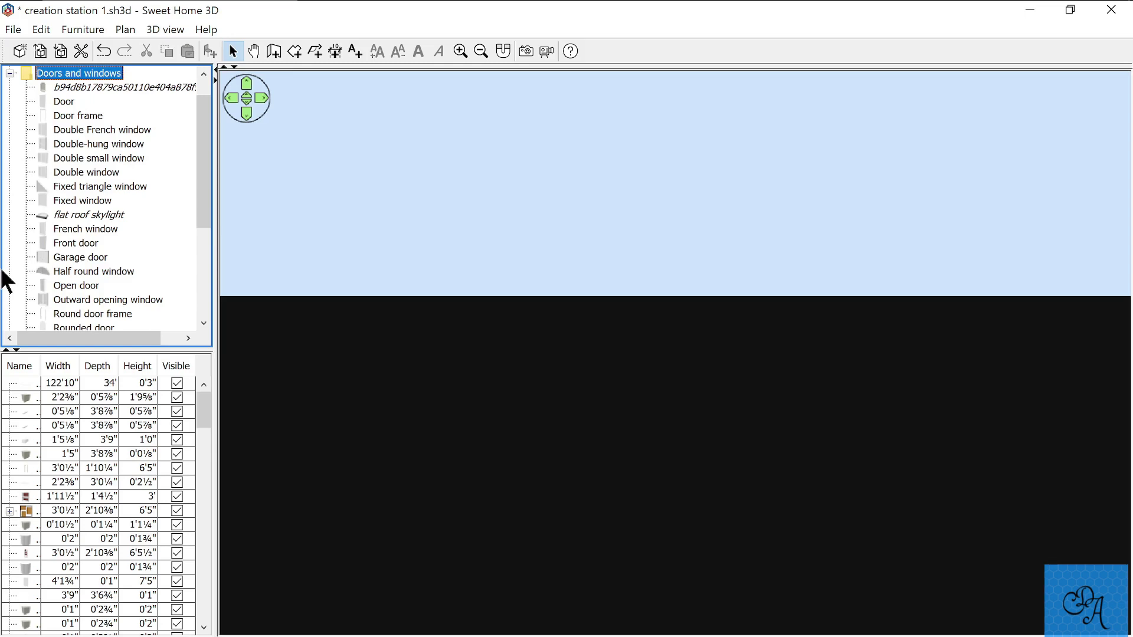
{"action": "scroll", "coordinate": [6, 277], "scroll_direction": "down", "scroll_amount": 2}
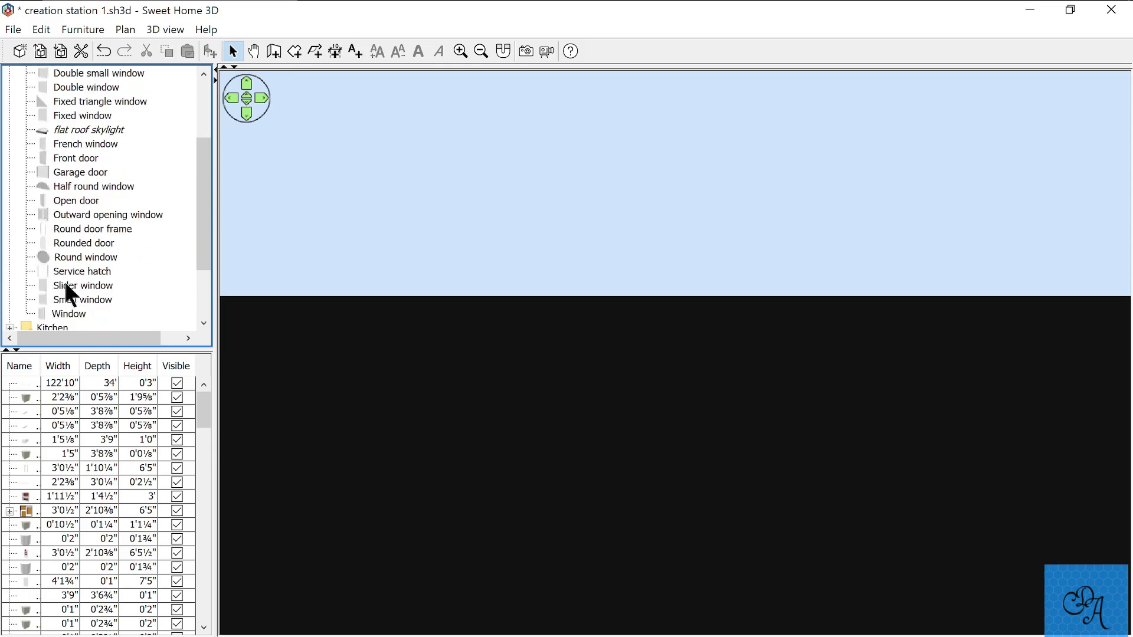
{"action": "scroll", "coordinate": [31, 286], "scroll_direction": "up", "scroll_amount": 3}
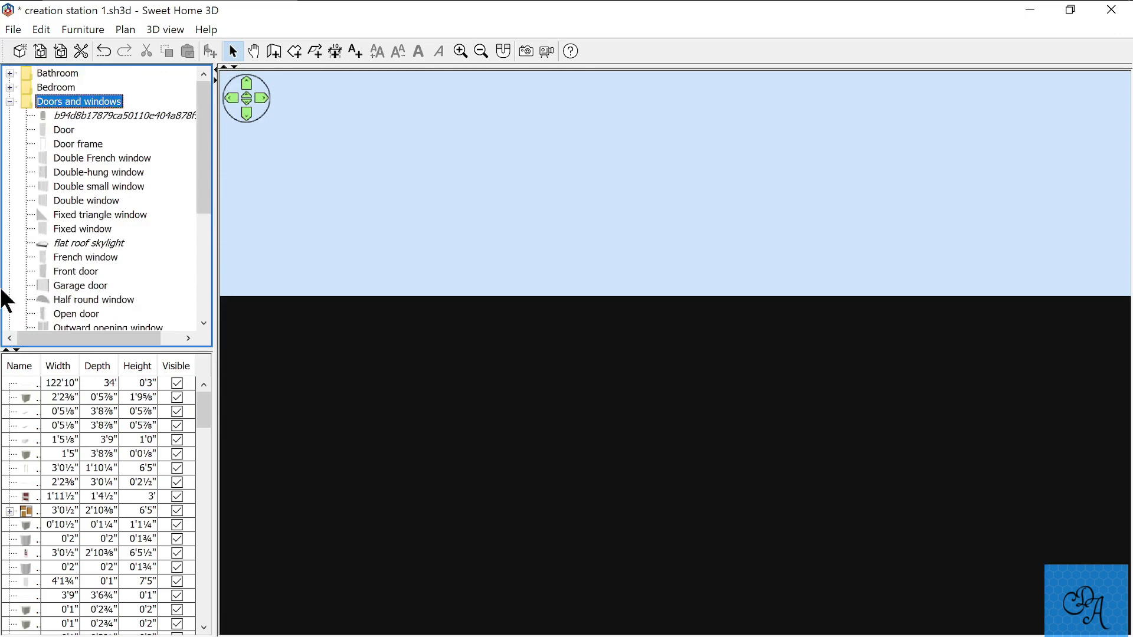
Enlarge the plan area and draw four connected walls forming a closed square about 9' per side on Level 2.
{"action": "mouse_move", "coordinate": [36, 204]}
{"action": "mouse_move", "coordinate": [92, 138]}
{"action": "left_click_drag", "start_coordinate": [215, 413], "coordinate": [5, 498]}
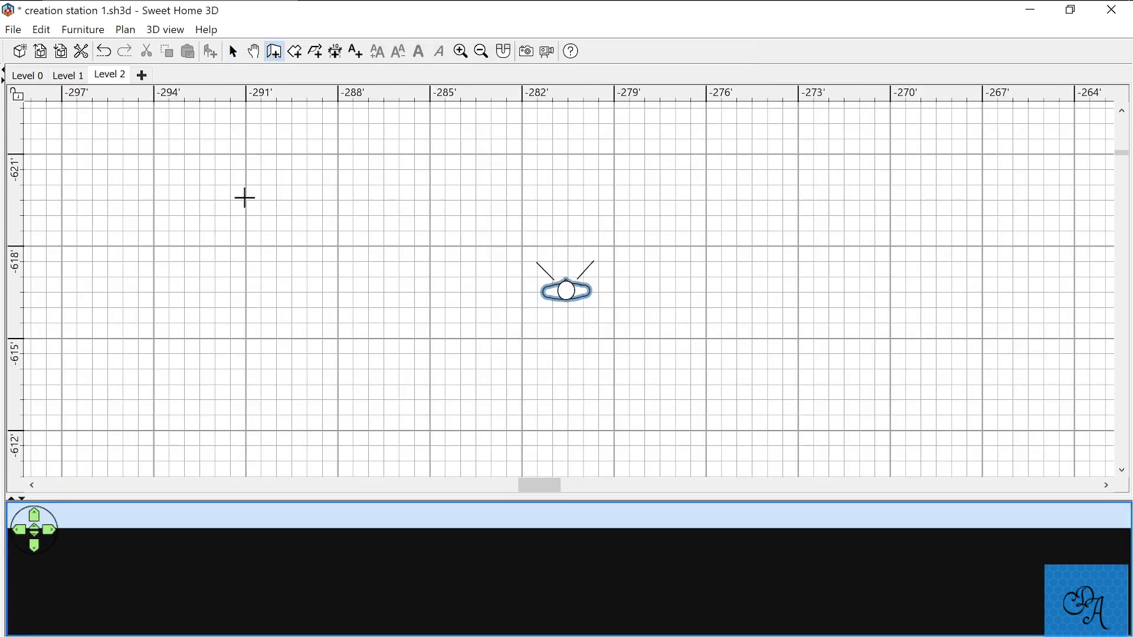
{"action": "scroll", "coordinate": [534, 331], "scroll_direction": "up", "scroll_amount": 3}
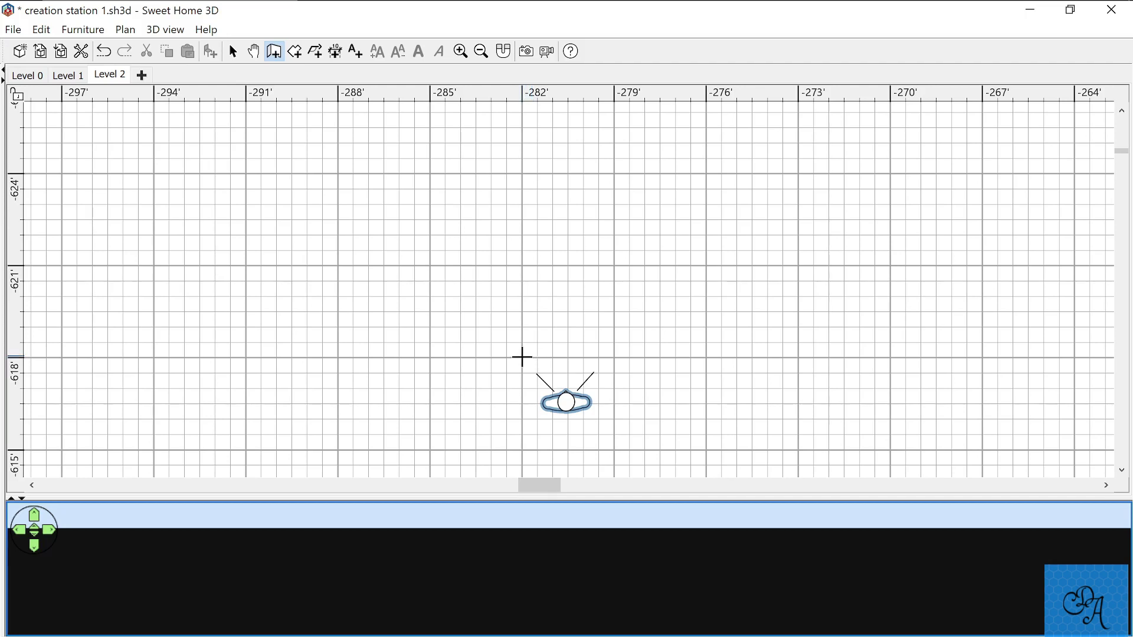
{"action": "left_click", "coordinate": [522, 356]}
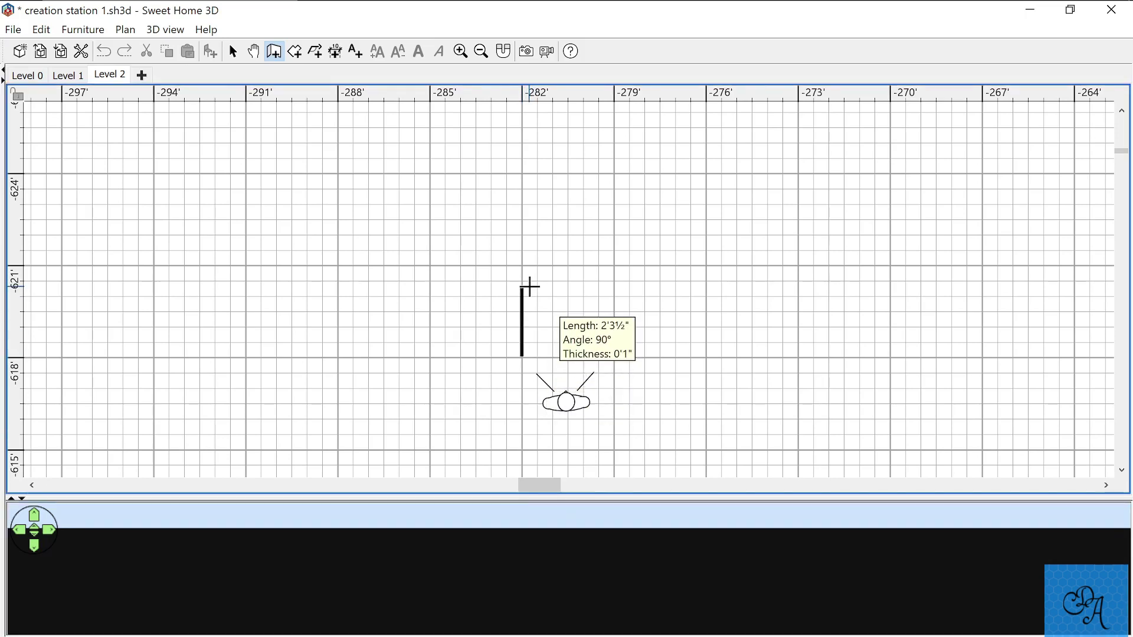
{"action": "scroll", "coordinate": [531, 255], "scroll_direction": "up", "scroll_amount": 3}
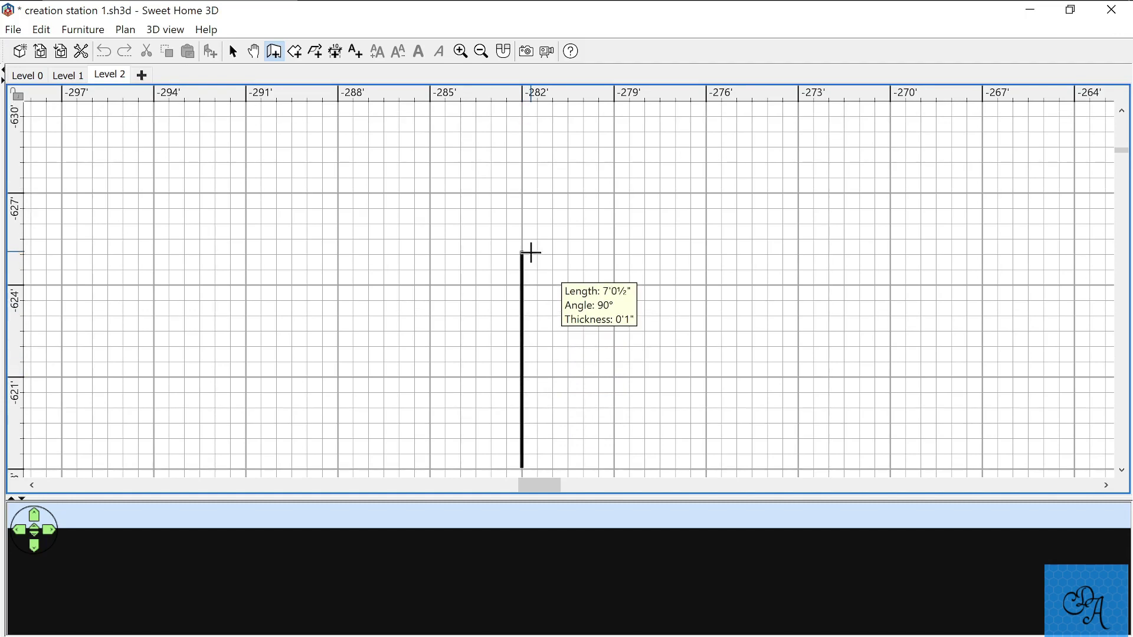
{"action": "scroll", "coordinate": [531, 254], "scroll_direction": "up", "scroll_amount": 3}
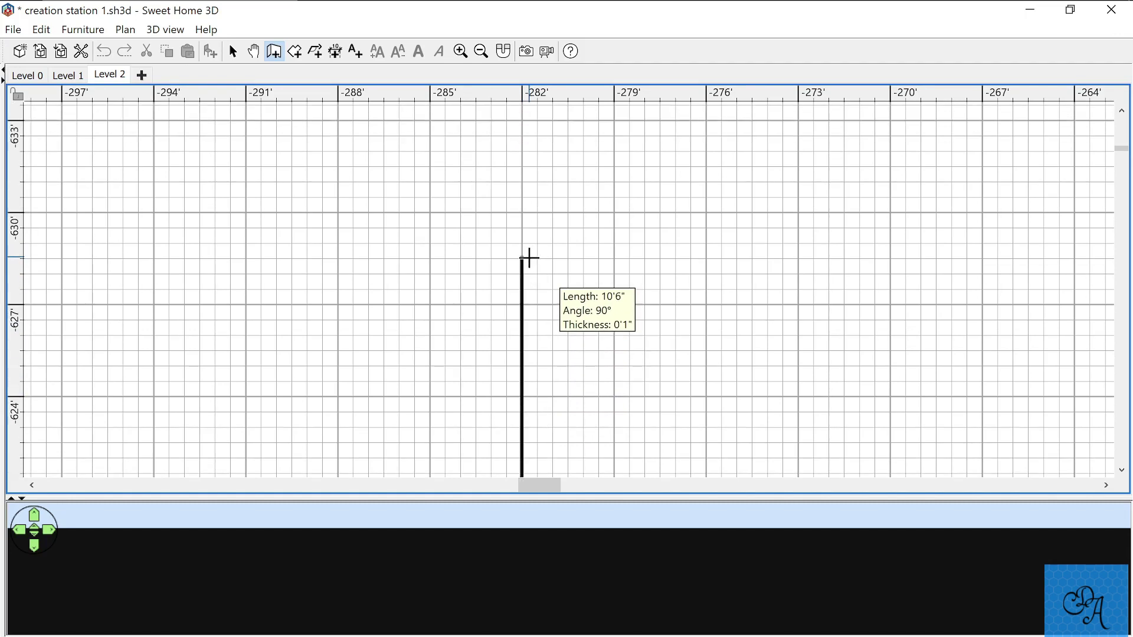
{"action": "left_click", "coordinate": [521, 303]}
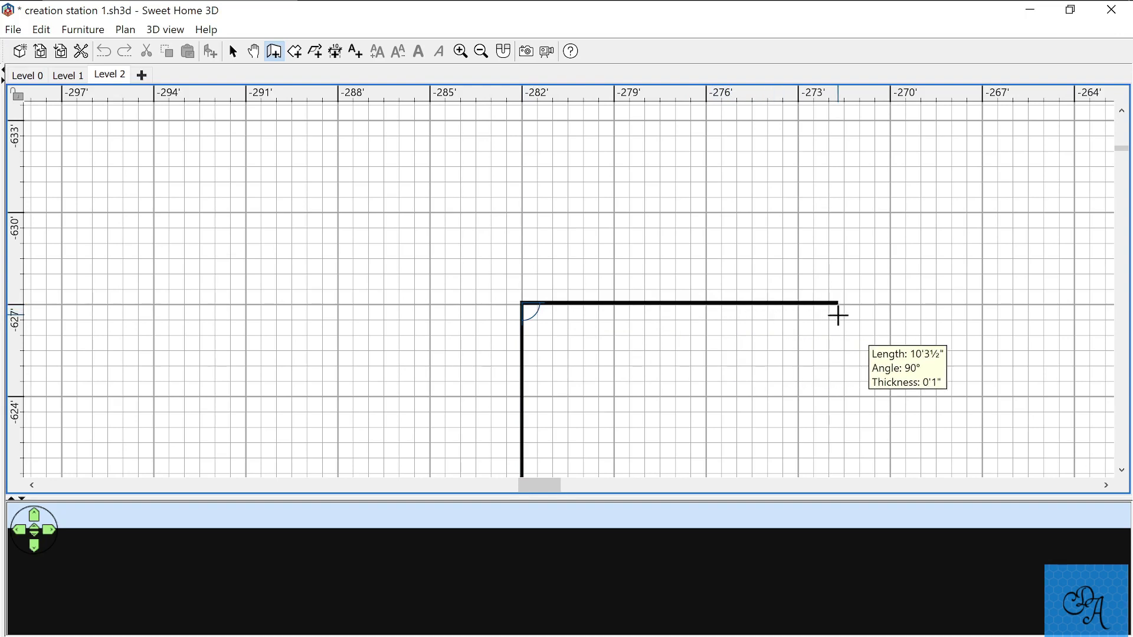
{"action": "left_click", "coordinate": [797, 315]}
{"action": "scroll", "coordinate": [797, 316], "scroll_direction": "down", "scroll_amount": 5}
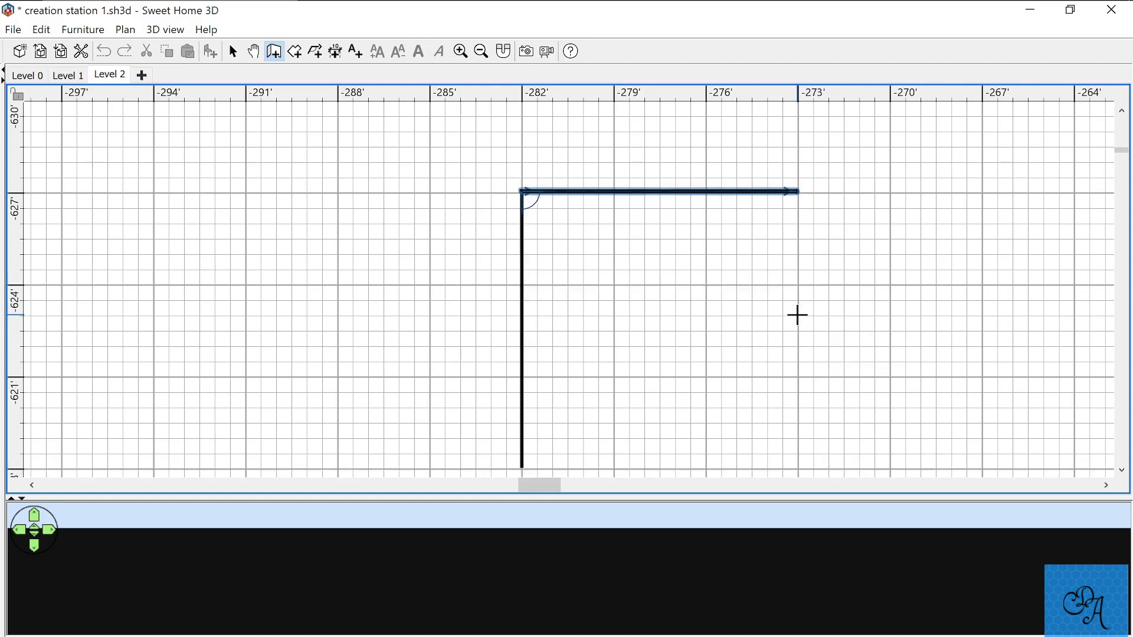
{"action": "double_click", "coordinate": [794, 357]}
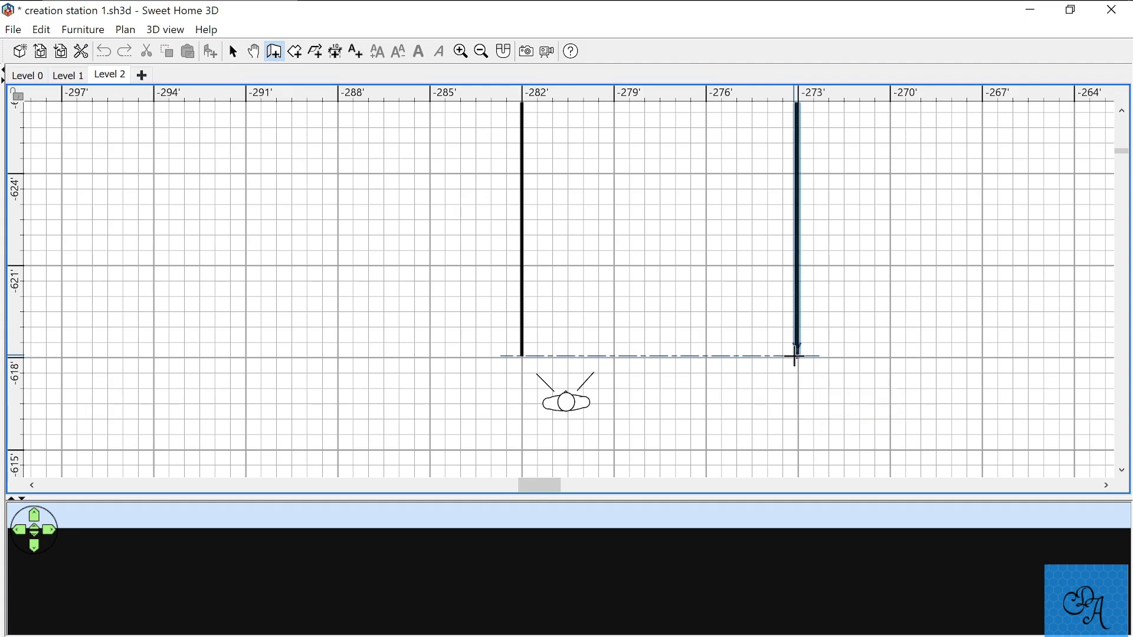
{"action": "left_click", "coordinate": [794, 356]}
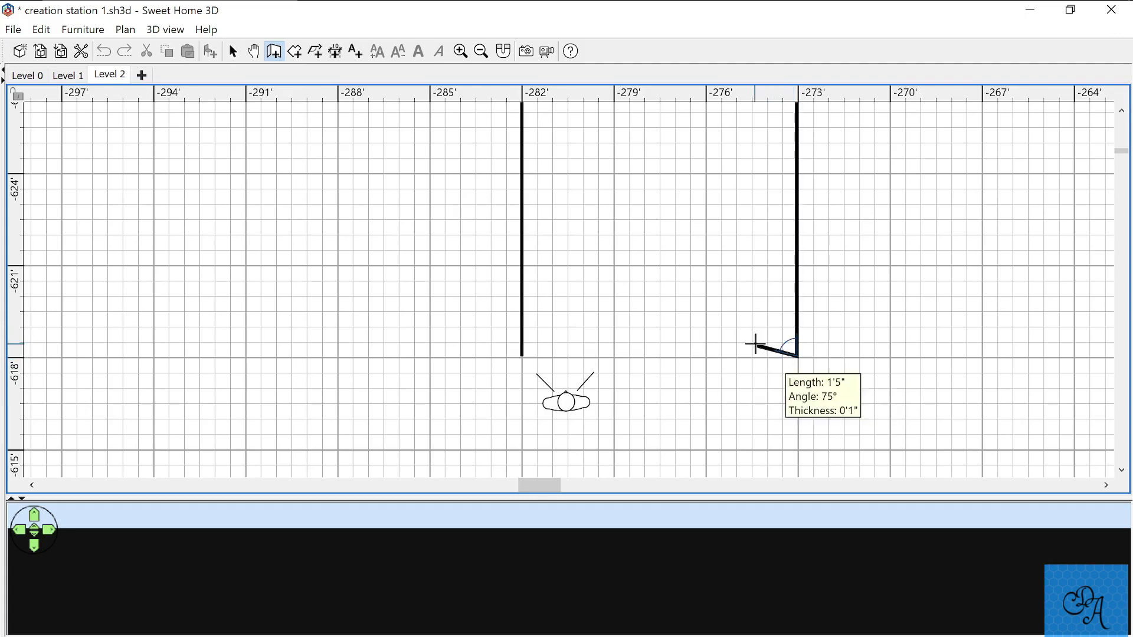
{"action": "double_click", "coordinate": [522, 356]}
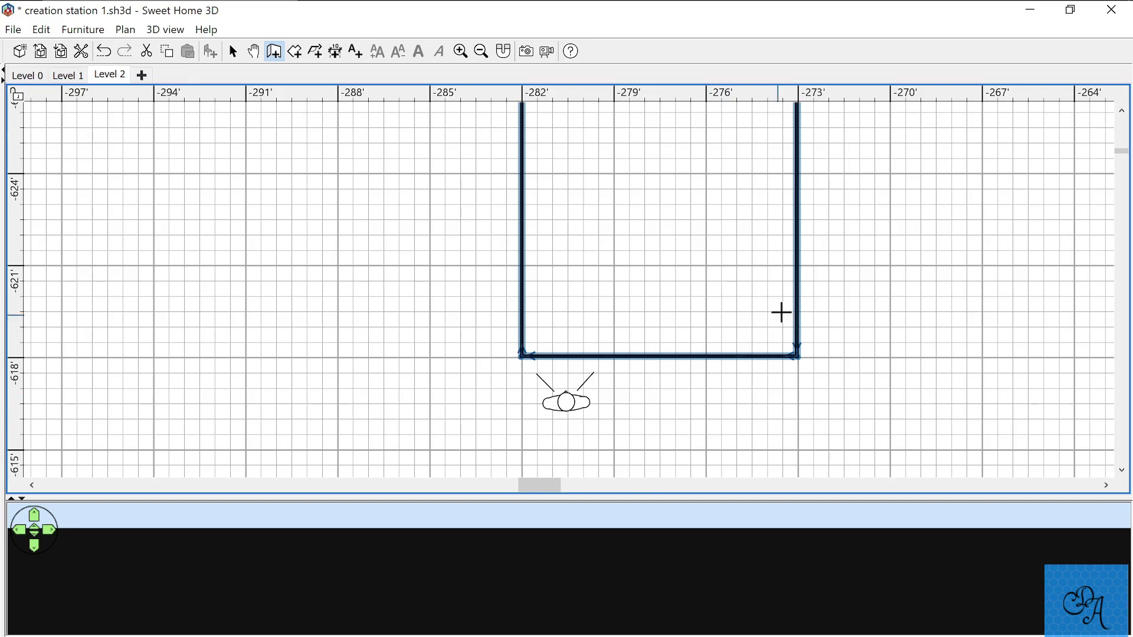
{"action": "scroll", "coordinate": [778, 283], "scroll_direction": "down", "scroll_amount": 5, "text": "ctrl"}
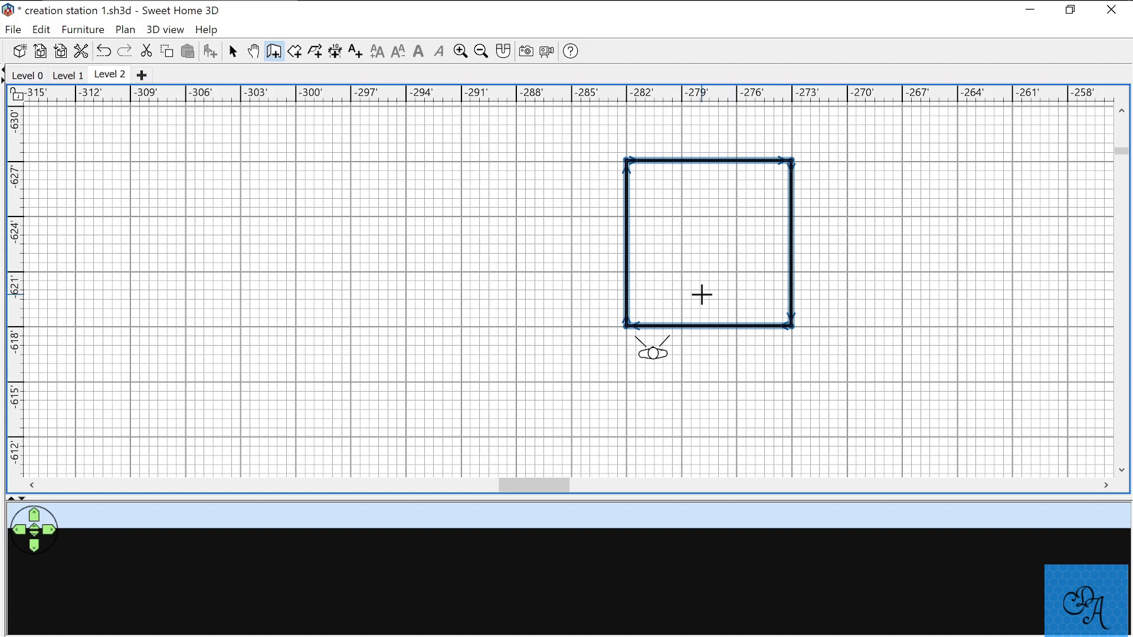
{"action": "key", "text": "ctrl+shift+a"}
{"action": "left_click", "coordinate": [523, 317]}
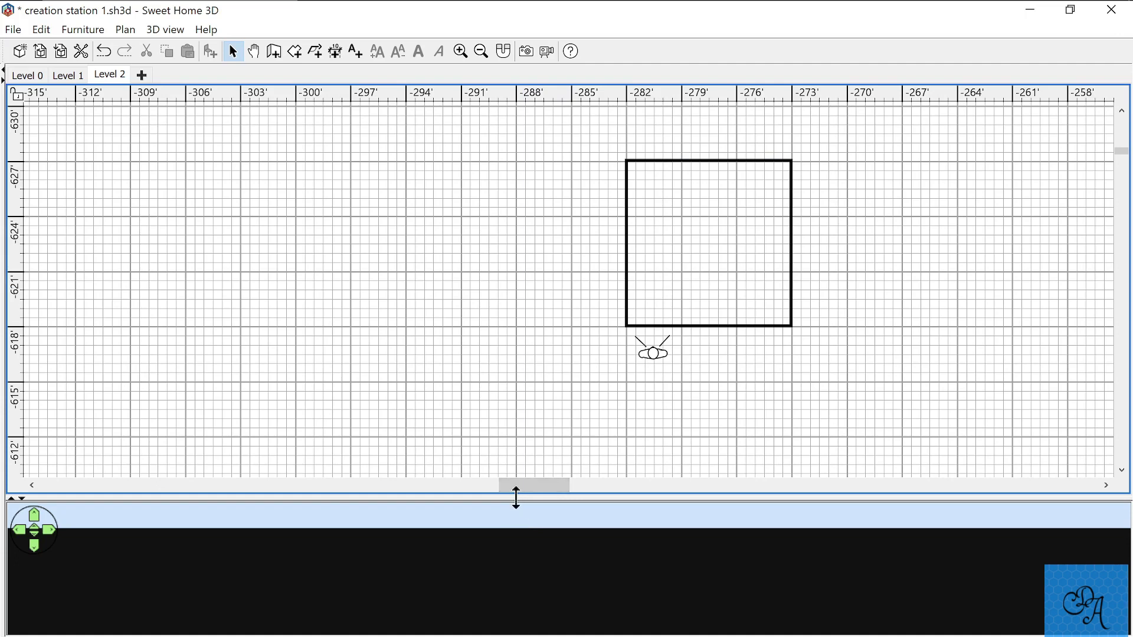
Inspect the square wall frame from several angles in an enlarged 3D view, then bring the plan back into view.
{"action": "left_click_drag", "start_coordinate": [516, 497], "coordinate": [566, 20]}
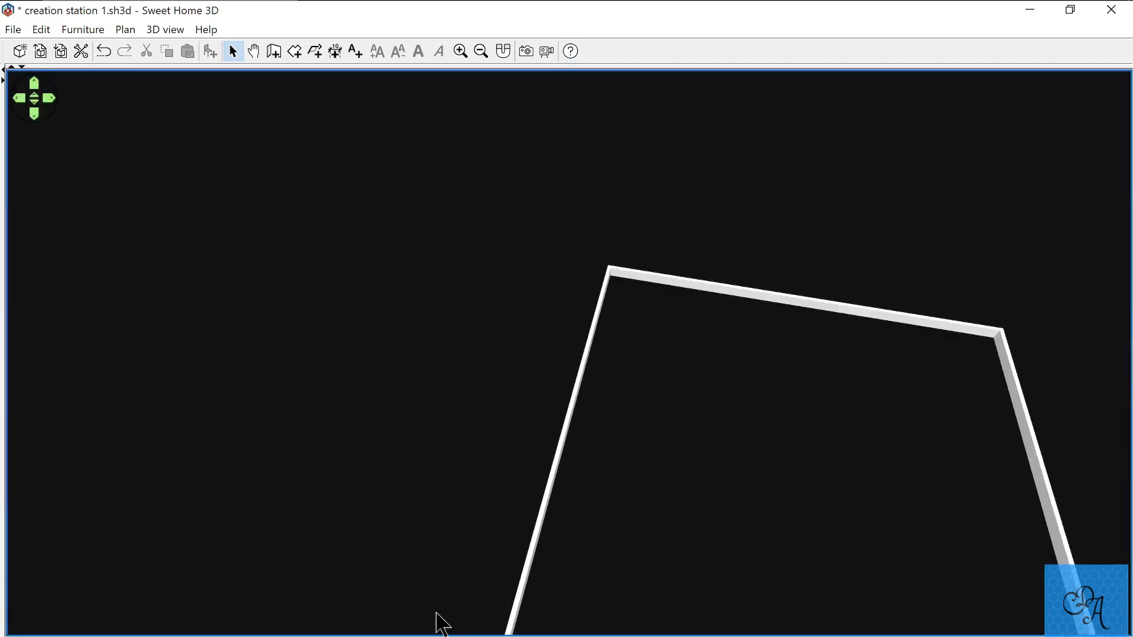
{"action": "left_click_drag", "start_coordinate": [522, 630], "coordinate": [290, 581]}
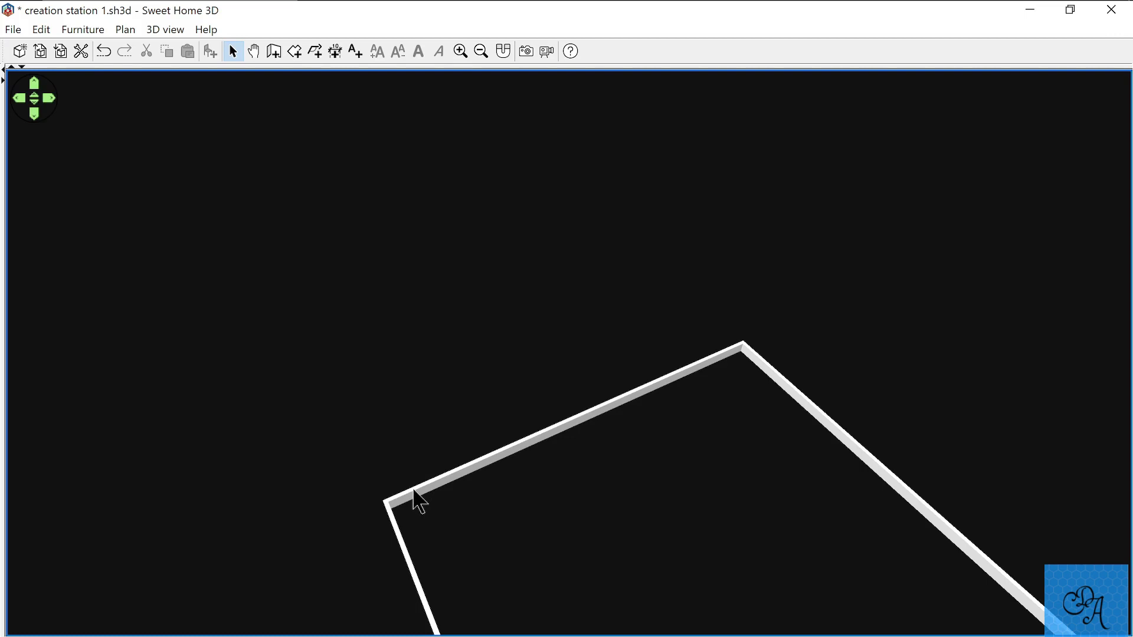
{"action": "left_click_drag", "start_coordinate": [413, 531], "coordinate": [472, 531]}
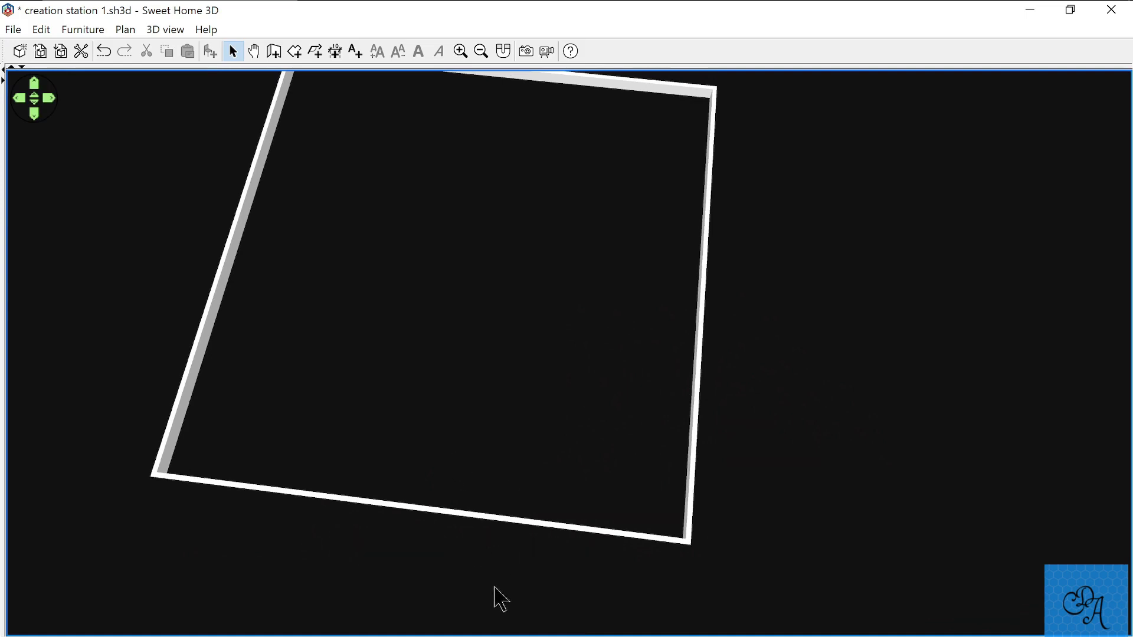
{"action": "left_click_drag", "start_coordinate": [503, 517], "coordinate": [523, 476]}
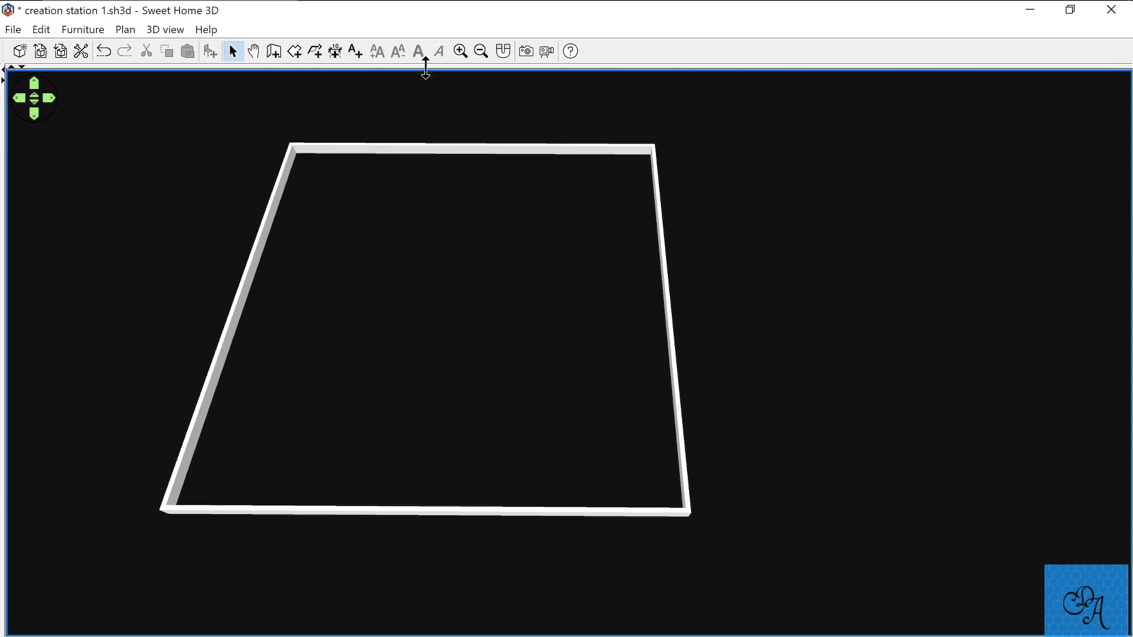
{"action": "left_click_drag", "start_coordinate": [425, 68], "coordinate": [460, 335]}
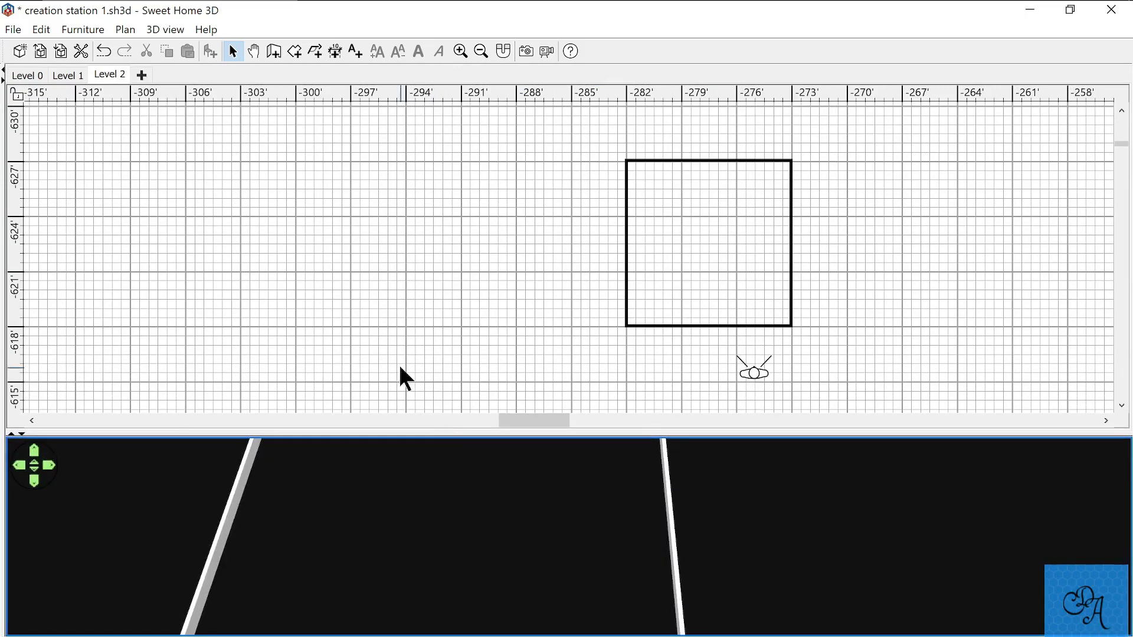
Create a room that fills the area enclosed by the four walls.
{"action": "left_click_drag", "start_coordinate": [516, 424], "coordinate": [530, 431]}
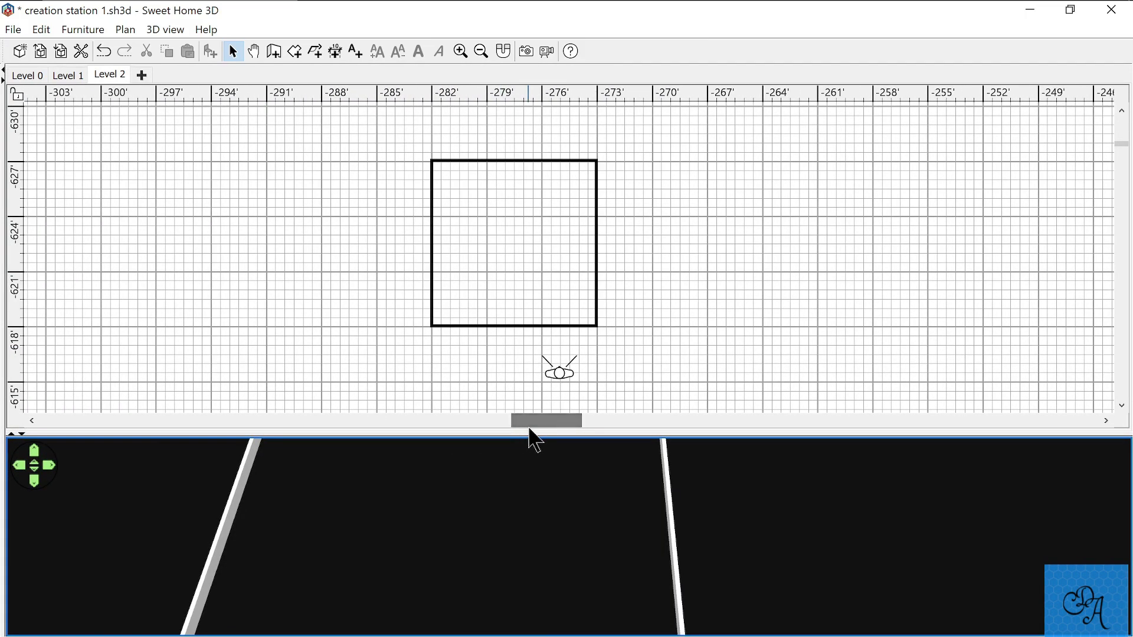
{"action": "scroll", "coordinate": [567, 330], "scroll_direction": "up", "scroll_amount": 6, "text": "ctrl"}
{"action": "scroll", "coordinate": [562, 335], "scroll_direction": "up", "scroll_amount": 1, "text": "ctrl"}
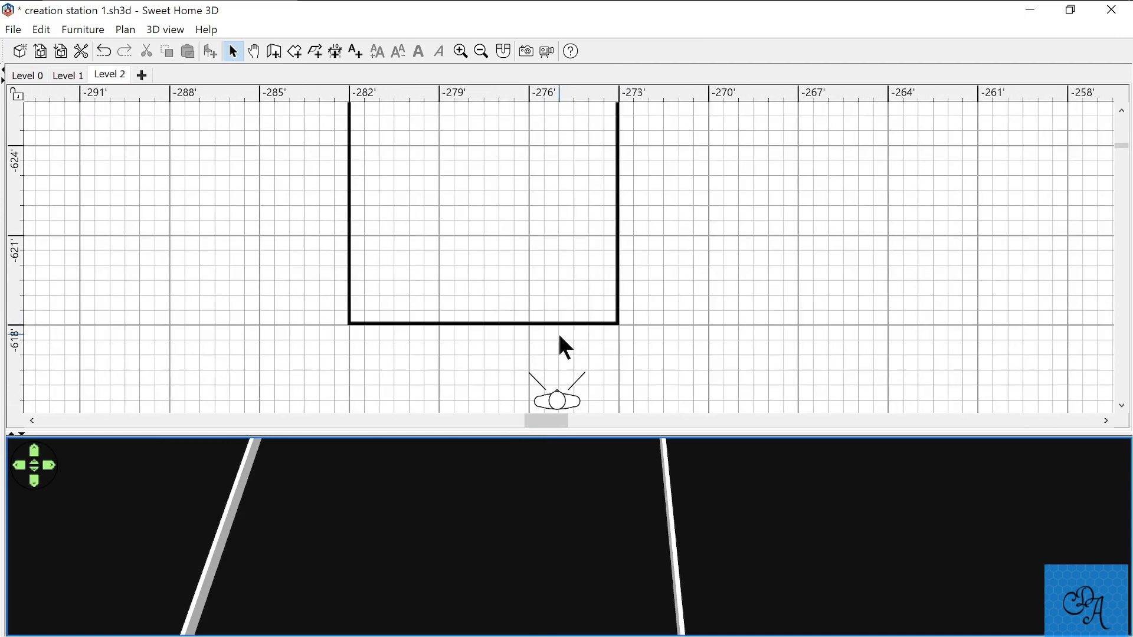
{"action": "left_click", "coordinate": [295, 51]}
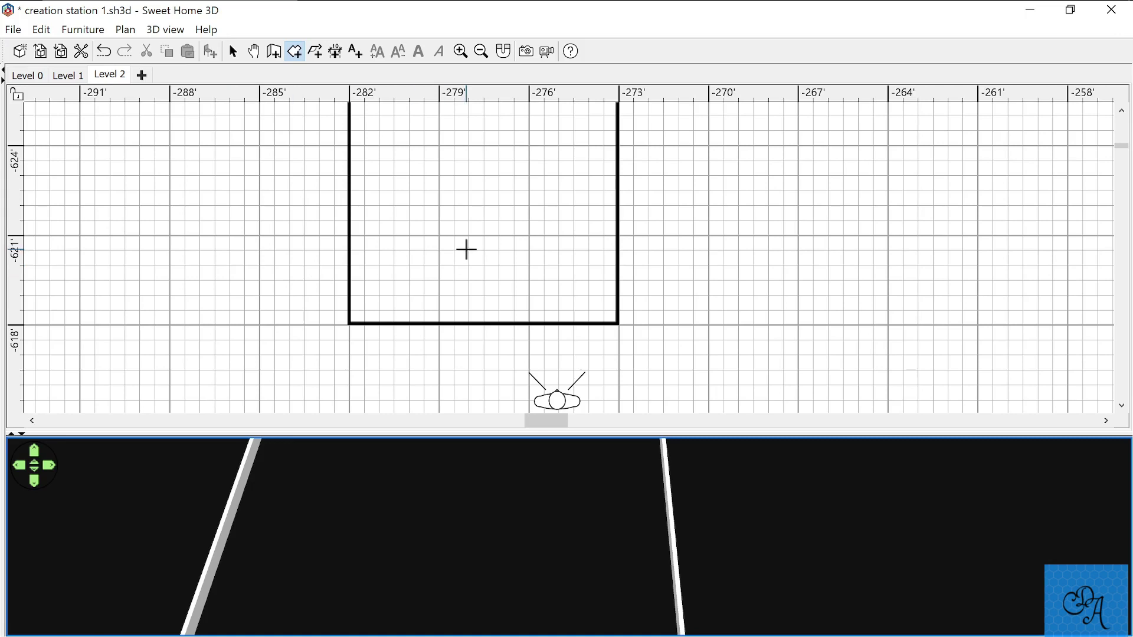
{"action": "key", "text": "ctrl+shift+a"}
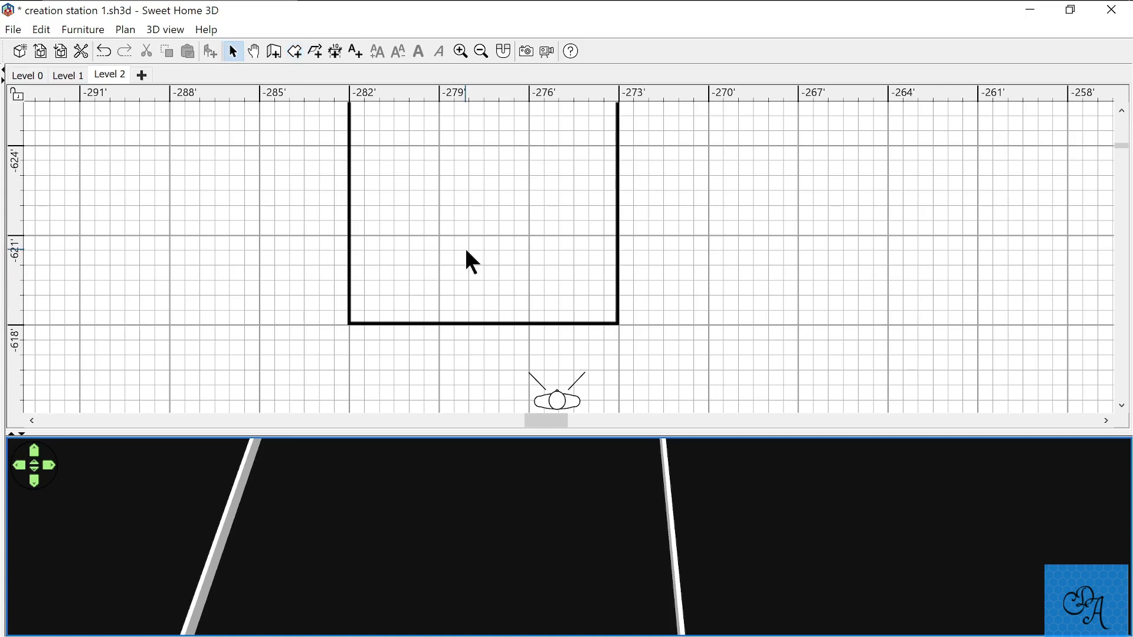
{"action": "key", "text": "ctrl+shift+r"}
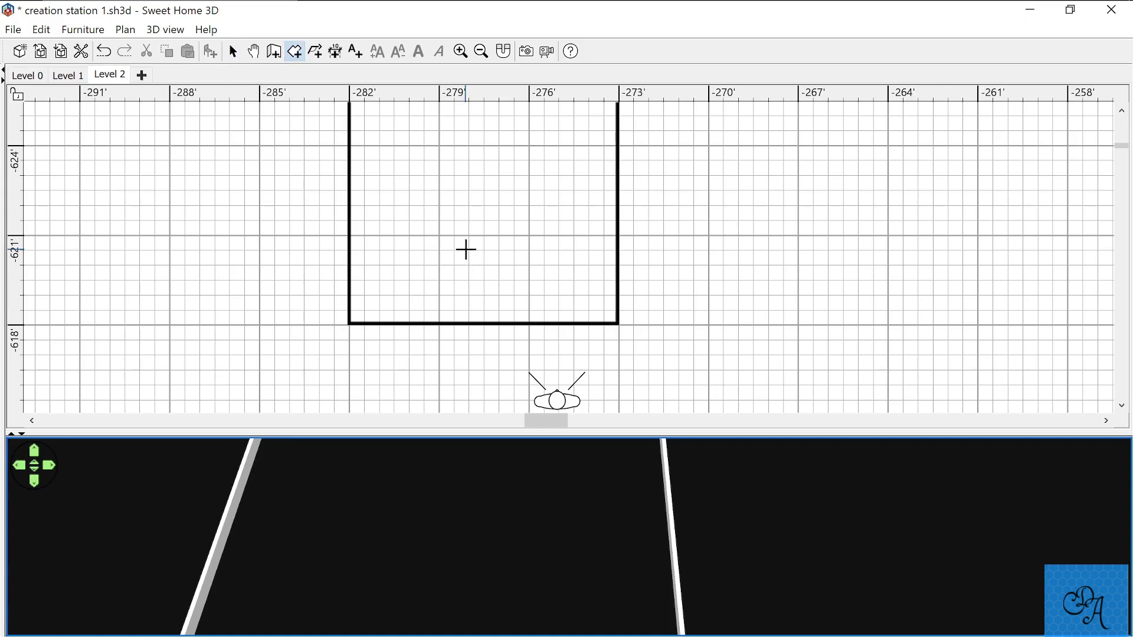
{"action": "double_click", "coordinate": [465, 249]}
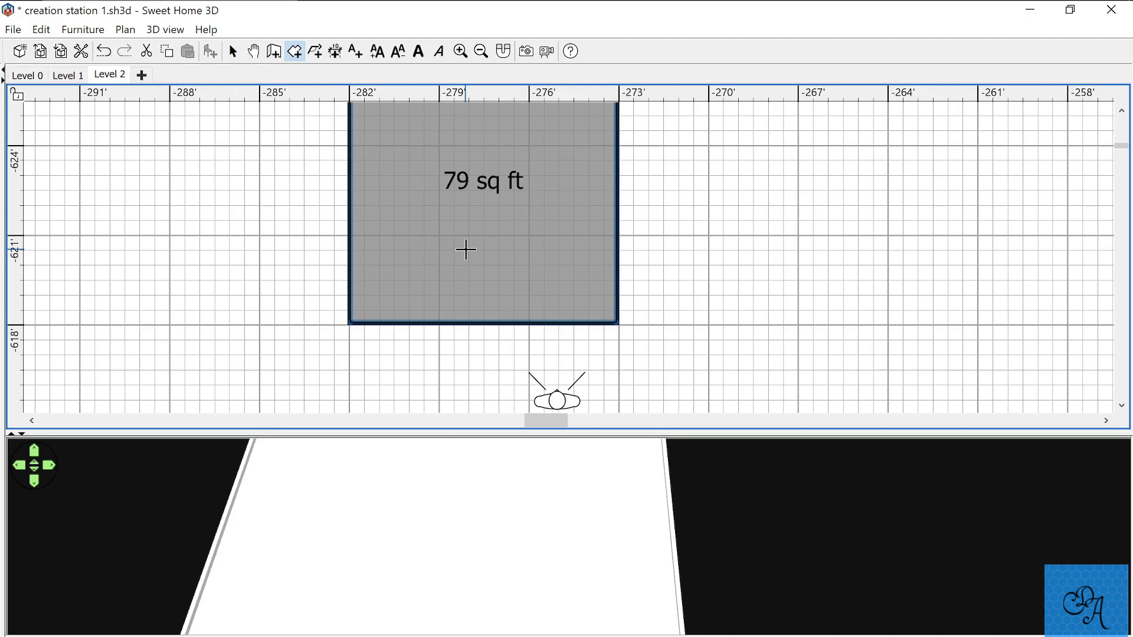
{"action": "key", "text": "ctrl+shift+a"}
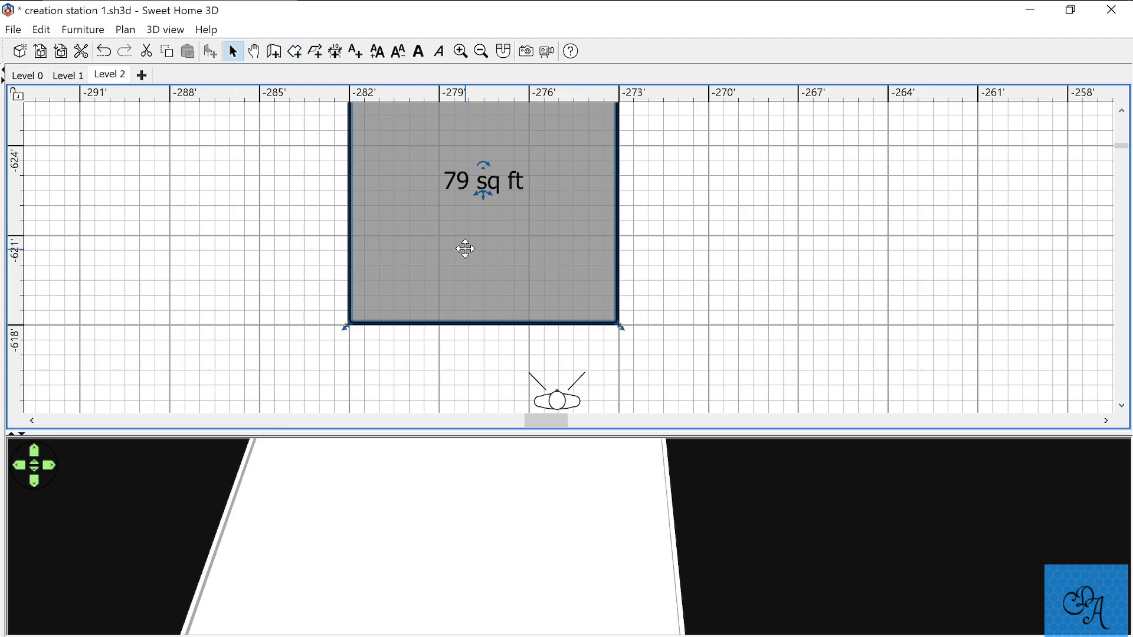
{"action": "left_click", "coordinate": [293, 288]}
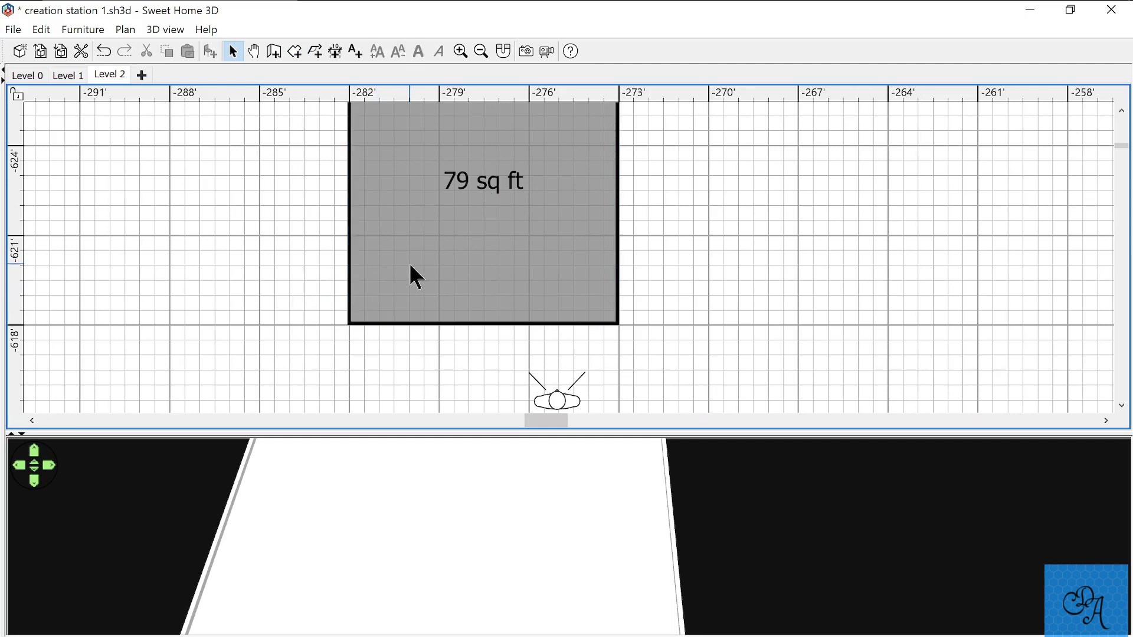
Open the room's properties for review and close them.
{"action": "scroll", "coordinate": [411, 266], "scroll_direction": "up", "scroll_amount": 2}
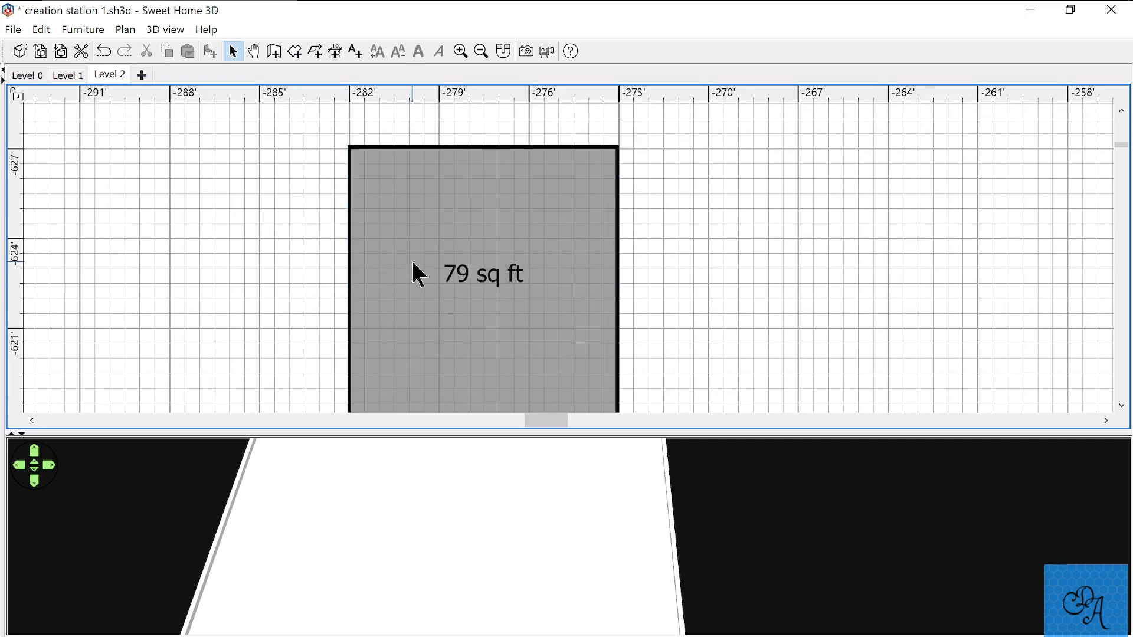
{"action": "double_click", "coordinate": [371, 276]}
{"action": "left_click", "coordinate": [445, 313]}
{"action": "left_click", "coordinate": [516, 442]}
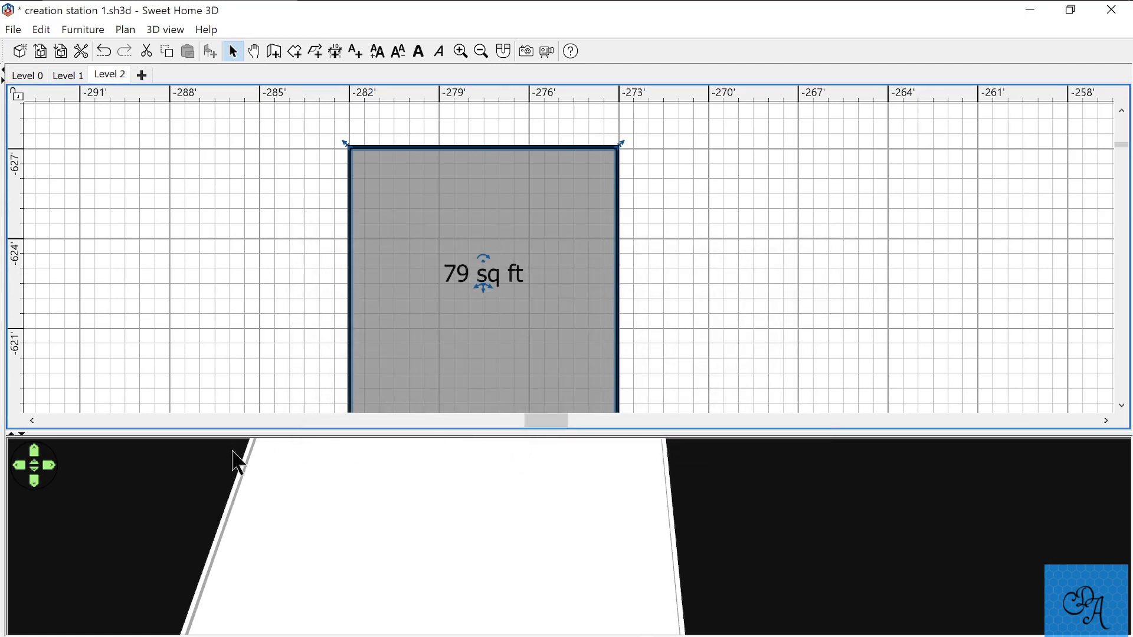
Move the room out of the wall frame to the empty area about 18' to the right in the plan.
{"action": "scroll", "coordinate": [501, 348], "scroll_direction": "down", "scroll_amount": 1, "text": "ctrl"}
{"action": "scroll", "coordinate": [505, 354], "scroll_direction": "down", "scroll_amount": 2, "text": "ctrl"}
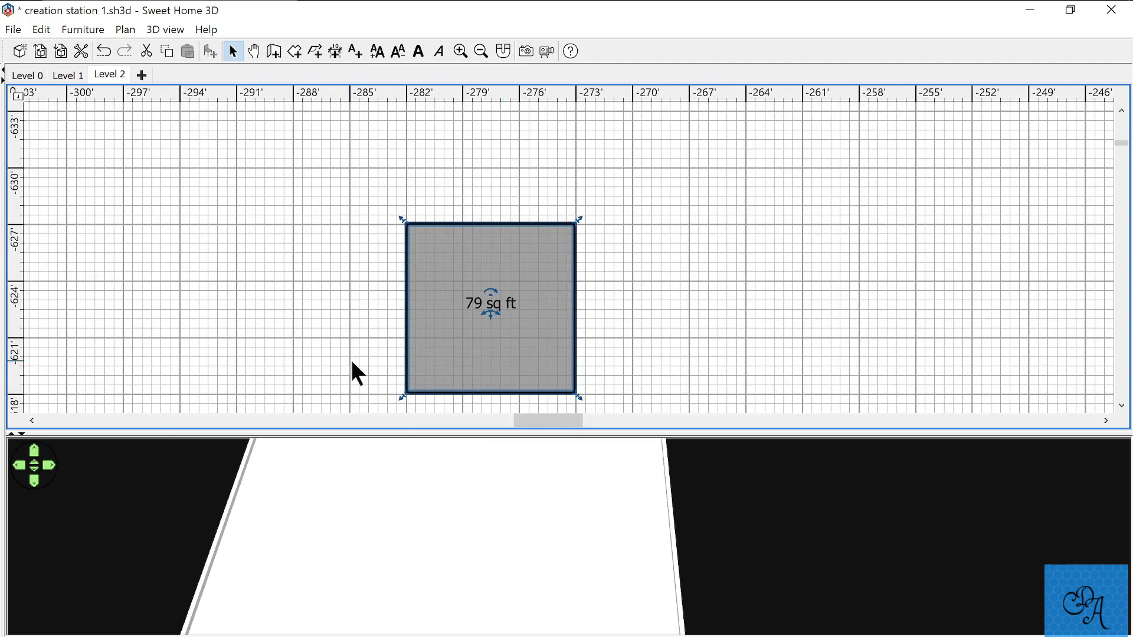
{"action": "left_click_drag", "start_coordinate": [481, 351], "coordinate": [815, 358]}
{"action": "left_click", "coordinate": [686, 341]}
Export only the four walls of the square frame to OBJ format as "window frame 2" in the S.H. builds folder.
{"action": "left_click_drag", "start_coordinate": [617, 157], "coordinate": [370, 349]}
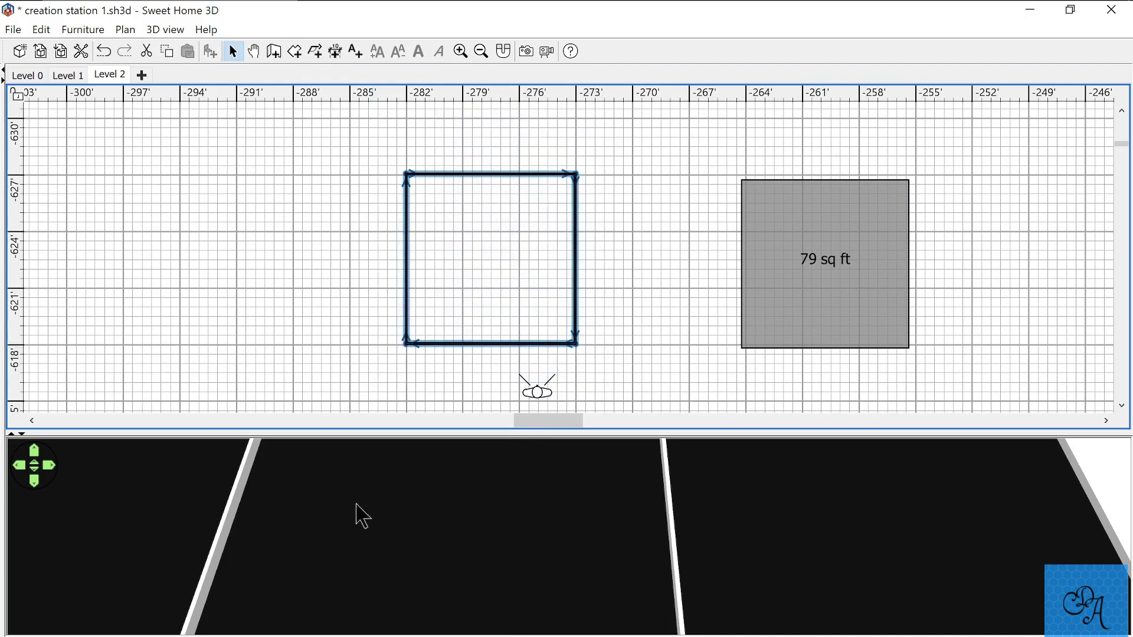
{"action": "right_click", "coordinate": [387, 472]}
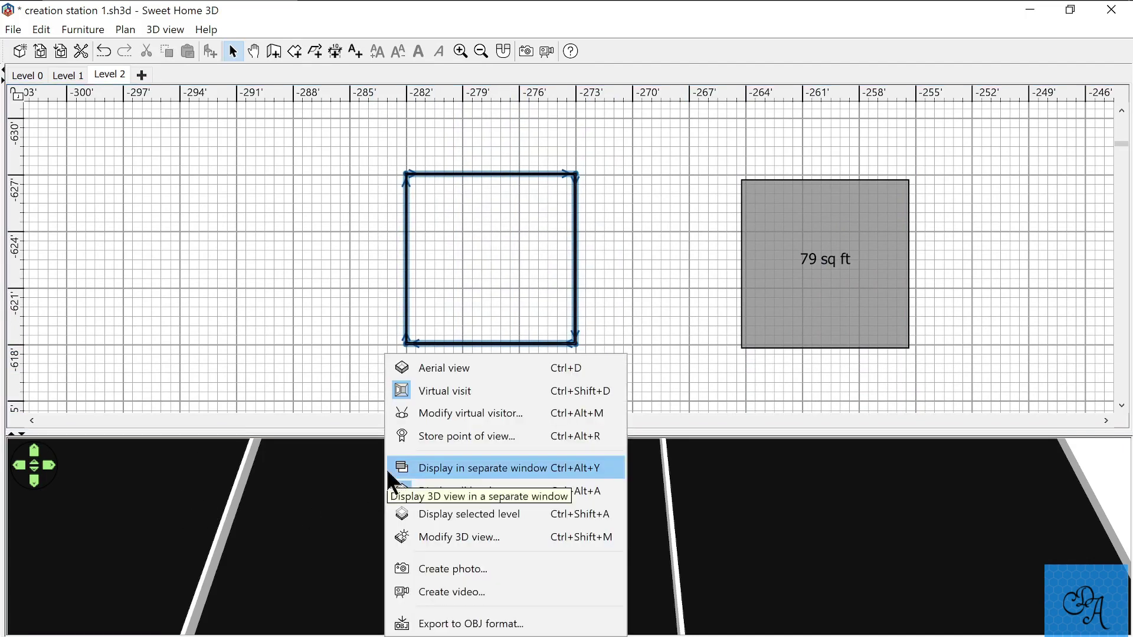
{"action": "left_click", "coordinate": [436, 624]}
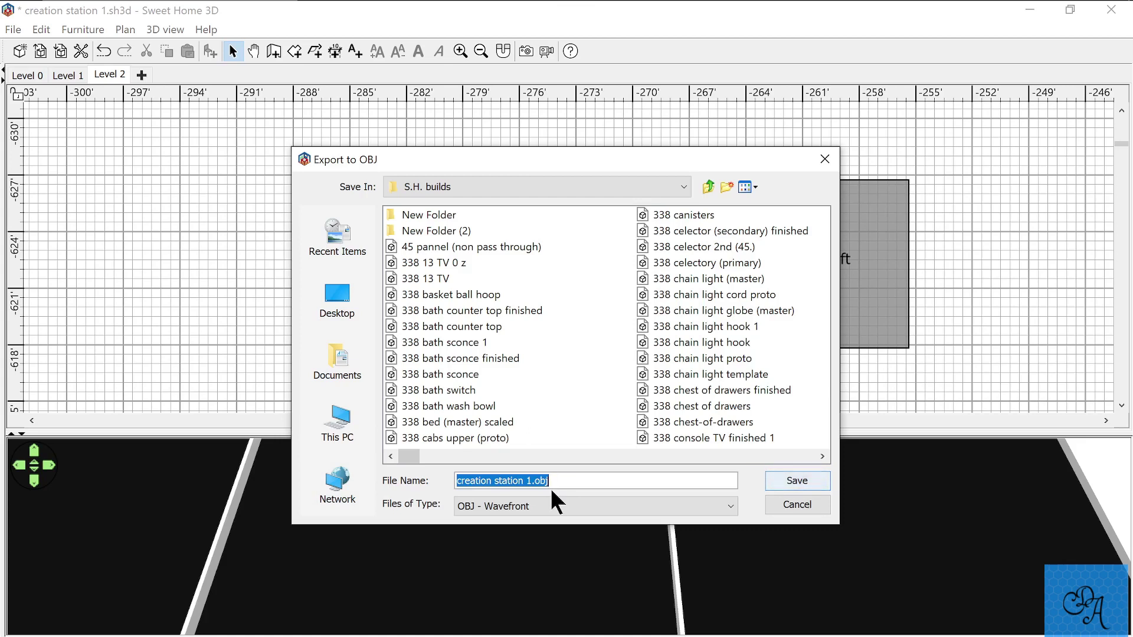
{"action": "type", "text": "window"}
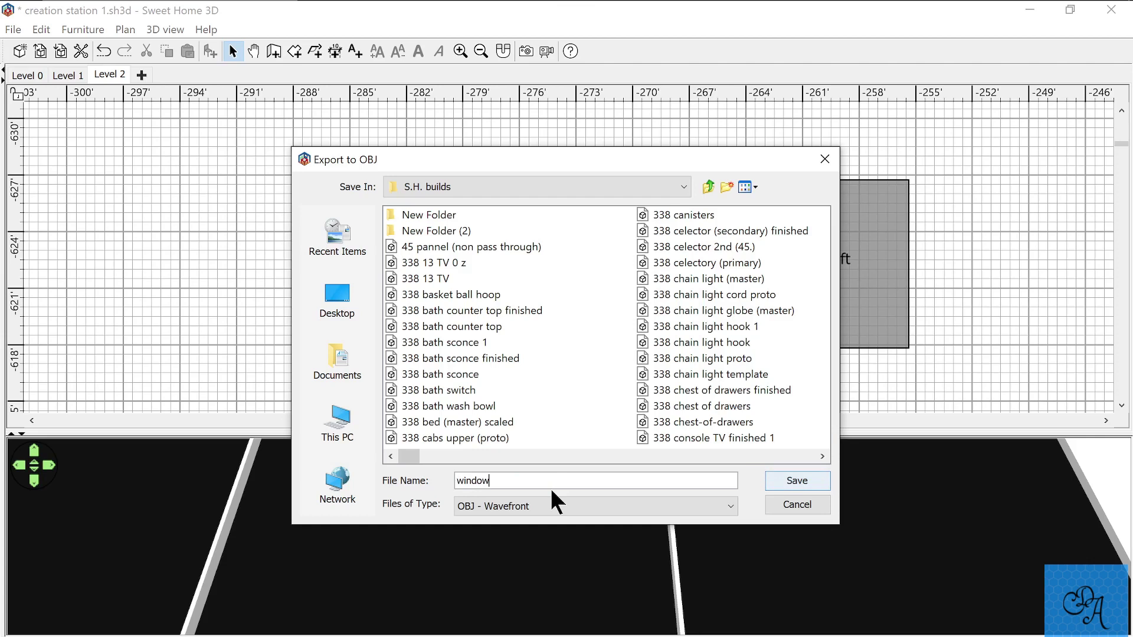
{"action": "type", "text": " frame 2"}
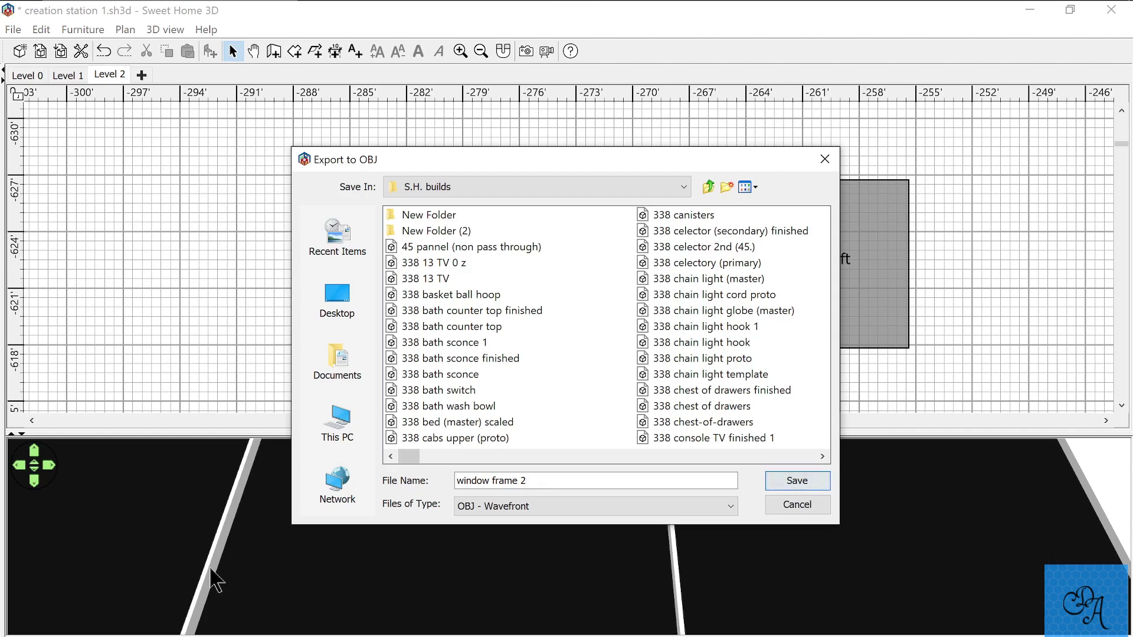
{"action": "key", "text": "Return"}
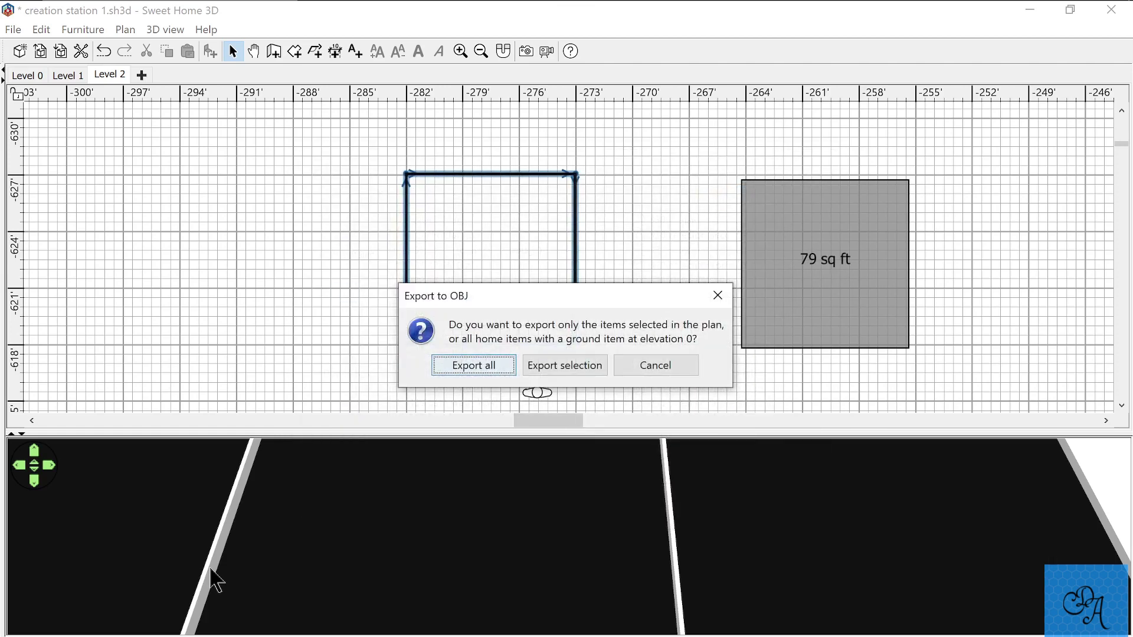
{"action": "key", "text": "Tab"}
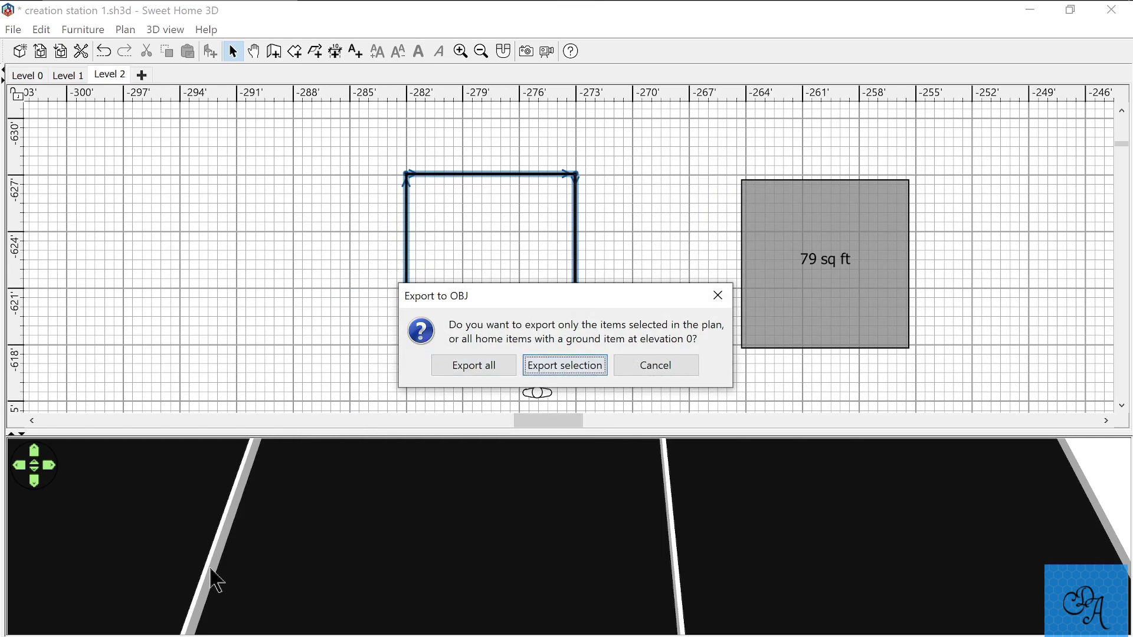
{"action": "key", "text": "Return"}
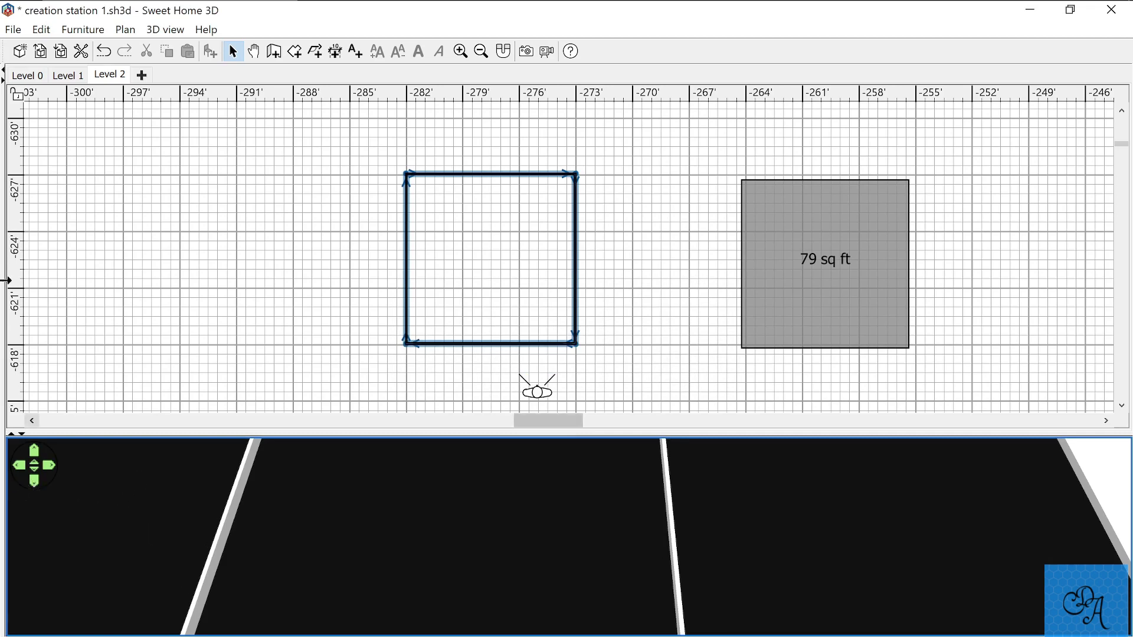
Move the square wall frame about 42' to the right in the plan, past the room, and deselect it.
{"action": "scroll", "coordinate": [575, 201], "scroll_direction": "down", "scroll_amount": 3, "text": "ctrl"}
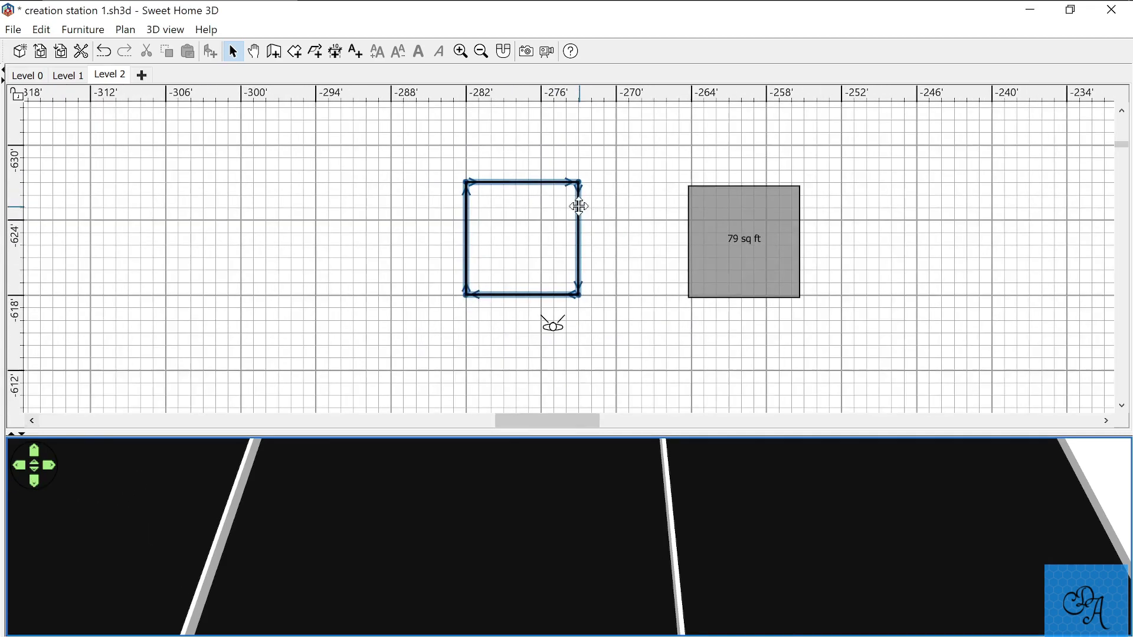
{"action": "scroll", "coordinate": [555, 218], "scroll_direction": "down", "scroll_amount": 1, "text": "ctrl"}
{"action": "left_click_drag", "start_coordinate": [496, 181], "coordinate": [595, 249]}
{"action": "key", "text": "Right"}
{"action": "key", "text": "Right"}
{"action": "key", "text": "Right"}
{"action": "key", "text": "Right"}
{"action": "key", "text": "Right"}
{"action": "key", "text": "Right"}
{"action": "key", "text": "Right"}
{"action": "key", "text": "Right"}
{"action": "key", "text": "Right"}
{"action": "key", "text": "Right"}
{"action": "key", "text": "Right"}
{"action": "key", "text": "Right"}
{"action": "key", "text": "Right"}
{"action": "key", "text": "Right"}
{"action": "key", "text": "Right"}
{"action": "key", "text": "Right"}
{"action": "key", "text": "Right"}
{"action": "key", "text": "Right"}
{"action": "key", "text": "Right"}
{"action": "key", "text": "Right"}
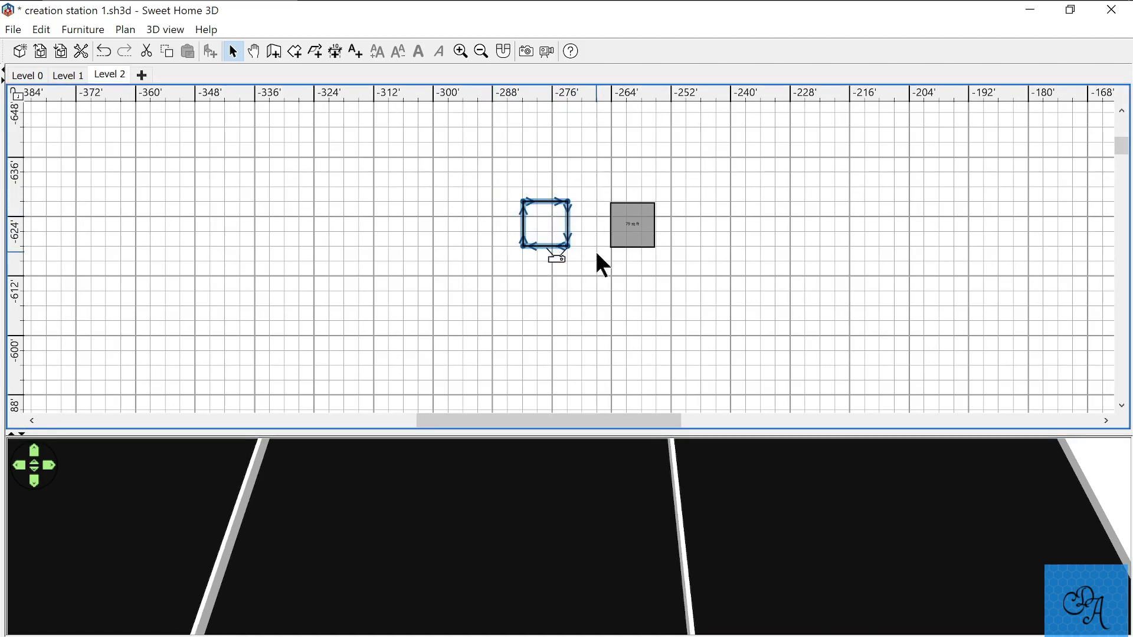
{"action": "key", "text": "Right"}
{"action": "key", "text": "Right"}
{"action": "key", "text": "Right"}
{"action": "key", "text": "Right"}
{"action": "key", "text": "Right"}
{"action": "key", "text": "Right"}
{"action": "key", "text": "Right"}
{"action": "key", "text": "Right"}
{"action": "key", "text": "Right"}
{"action": "key", "text": "Right"}
{"action": "key", "text": "Right"}
{"action": "key", "text": "Right"}
{"action": "key", "text": "Right"}
{"action": "key", "text": "Right"}
{"action": "key", "text": "Right"}
{"action": "key", "text": "Right"}
{"action": "key", "text": "Right"}
{"action": "key", "text": "Right"}
{"action": "key", "text": "Right"}
{"action": "key", "text": "Right"}
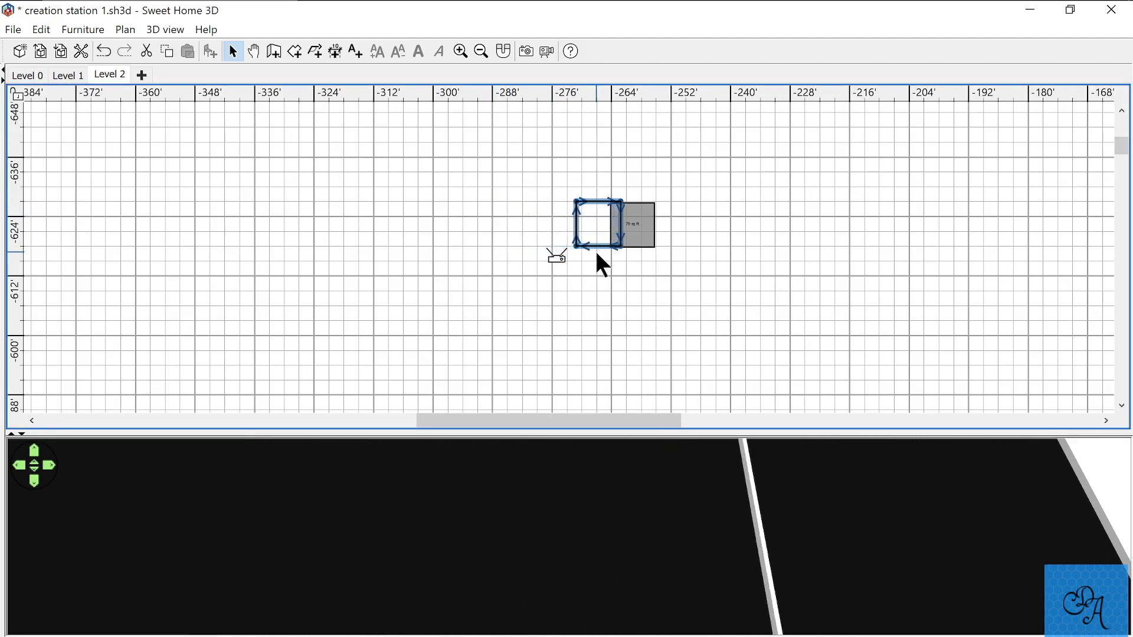
{"action": "key", "text": "Right"}
{"action": "key", "text": "Right"}
{"action": "key", "text": "Right"}
{"action": "key", "text": "Right"}
{"action": "key", "text": "Right"}
{"action": "key", "text": "Right"}
{"action": "key", "text": "Right"}
{"action": "key", "text": "Right"}
{"action": "key", "text": "Right"}
{"action": "key", "text": "Right"}
{"action": "key", "text": "Right"}
{"action": "key", "text": "Right"}
{"action": "key", "text": "Right"}
{"action": "key", "text": "Right"}
{"action": "key", "text": "Right"}
{"action": "key", "text": "Right"}
{"action": "key", "text": "Right"}
{"action": "key", "text": "Right"}
{"action": "key", "text": "Right"}
{"action": "key", "text": "Right"}
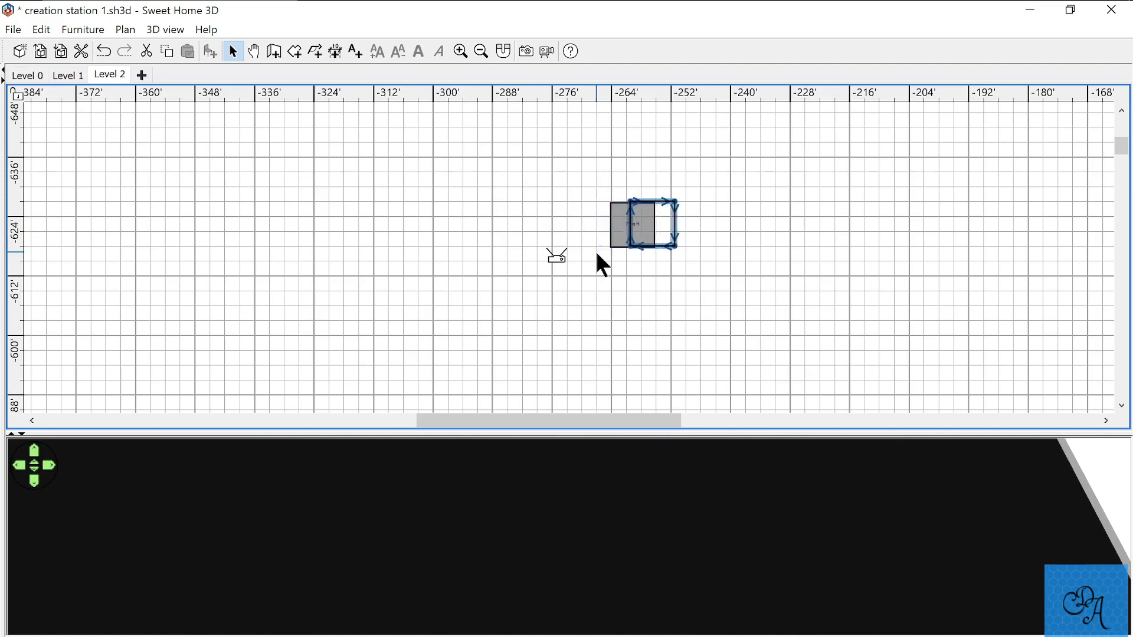
{"action": "key", "text": "Right"}
{"action": "key", "text": "Right"}
{"action": "key", "text": "Right"}
{"action": "key", "text": "Right"}
{"action": "key", "text": "Right"}
{"action": "key", "text": "Right"}
{"action": "key", "text": "Right"}
{"action": "key", "text": "Right"}
{"action": "key", "text": "Right"}
{"action": "key", "text": "Right"}
{"action": "key", "text": "Right"}
{"action": "key", "text": "Right"}
{"action": "key", "text": "Right"}
{"action": "key", "text": "Right"}
{"action": "key", "text": "Right"}
{"action": "key", "text": "Right"}
{"action": "key", "text": "Right"}
{"action": "key", "text": "Right"}
{"action": "key", "text": "Right"}
{"action": "key", "text": "Right"}
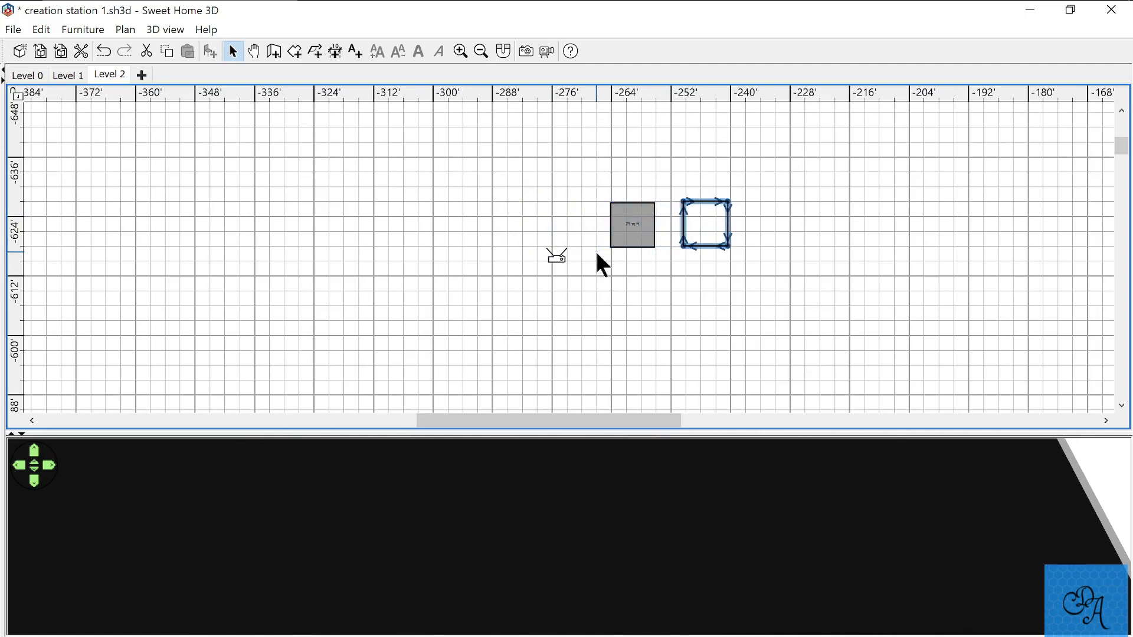
{"action": "key", "text": "Right"}
{"action": "key", "text": "Right"}
{"action": "key", "text": "Right"}
{"action": "key", "text": "Right"}
{"action": "key", "text": "Right"}
{"action": "key", "text": "Right"}
{"action": "key", "text": "Right"}
{"action": "key", "text": "Right"}
{"action": "key", "text": "Right"}
{"action": "key", "text": "Right"}
{"action": "key", "text": "Right"}
{"action": "key", "text": "Right"}
{"action": "key", "text": "Right"}
{"action": "key", "text": "Right"}
{"action": "key", "text": "Right"}
{"action": "key", "text": "Right"}
{"action": "key", "text": "Right"}
{"action": "key", "text": "Right"}
{"action": "key", "text": "Right"}
{"action": "key", "text": "Right"}
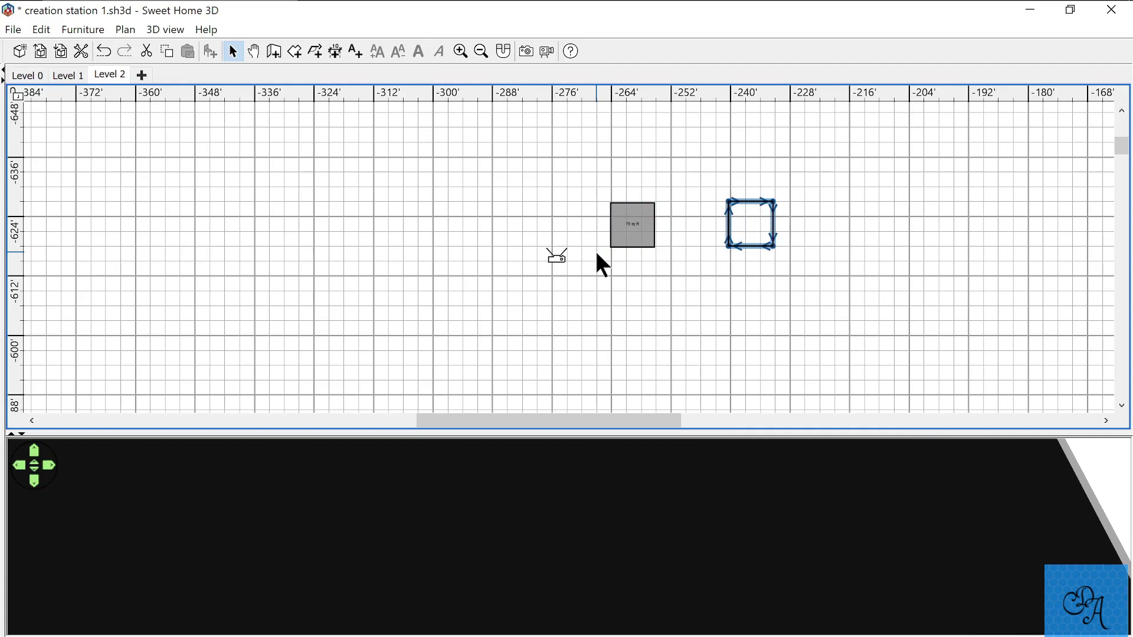
{"action": "left_click", "coordinate": [542, 344]}
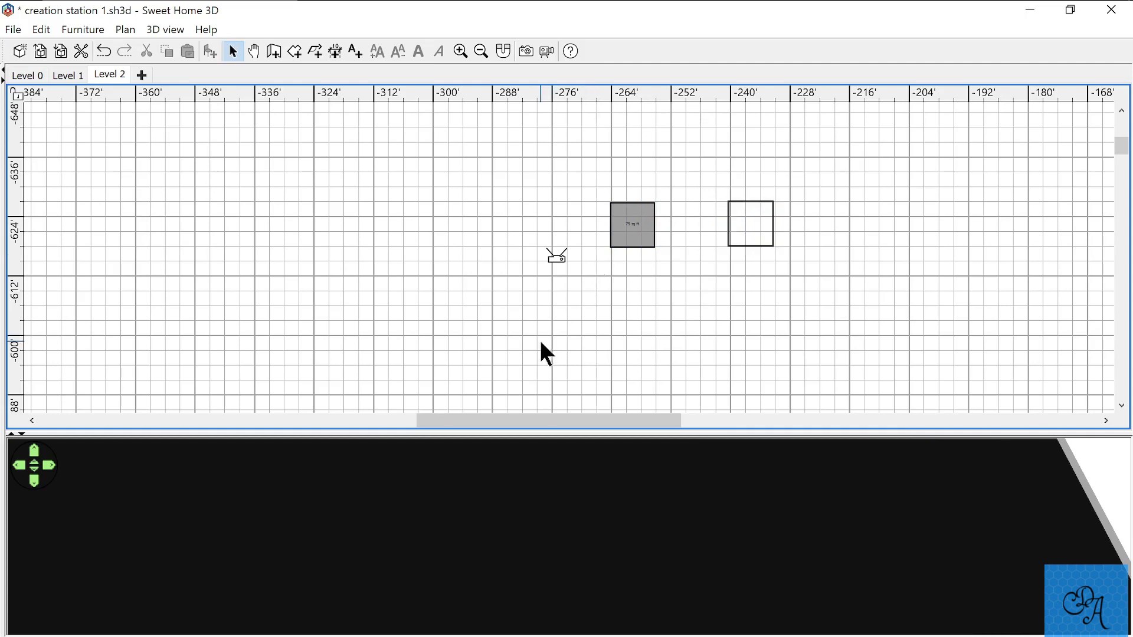
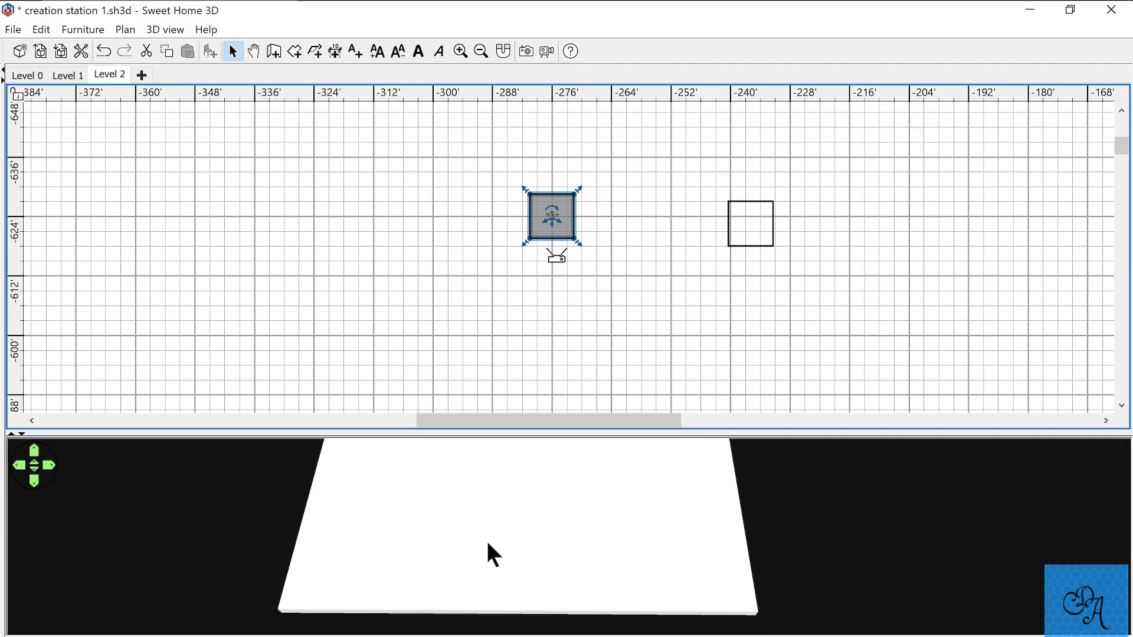
Set the 3D view's walls transparency to about 60% of the way from Opaque to Invisible.
{"action": "right_click", "coordinate": [458, 469]}
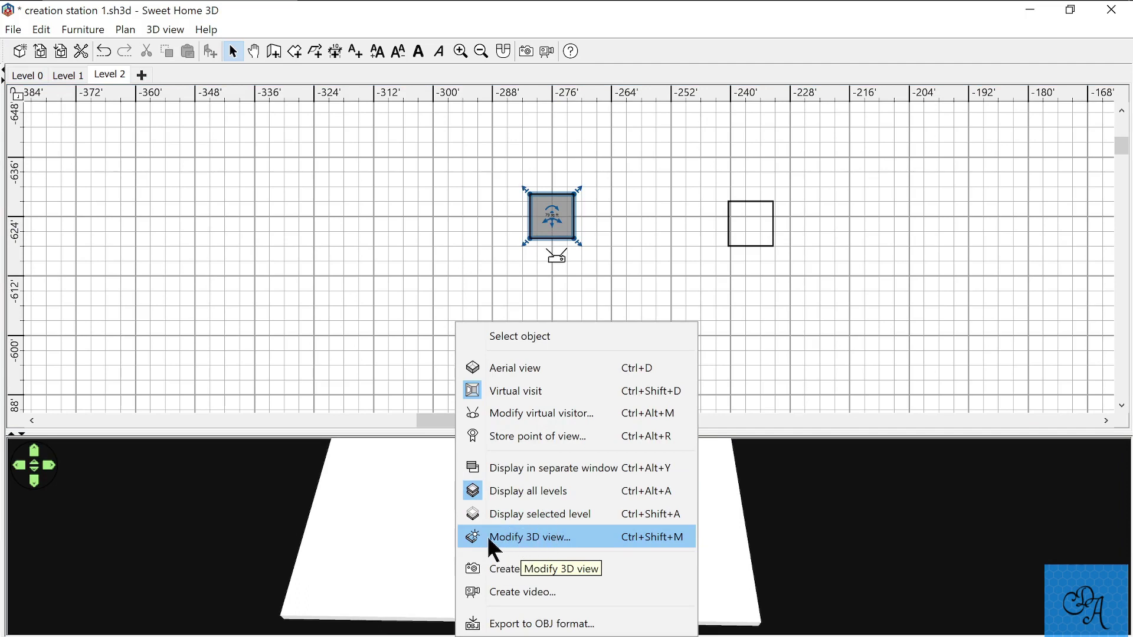
{"action": "left_click", "coordinate": [555, 537]}
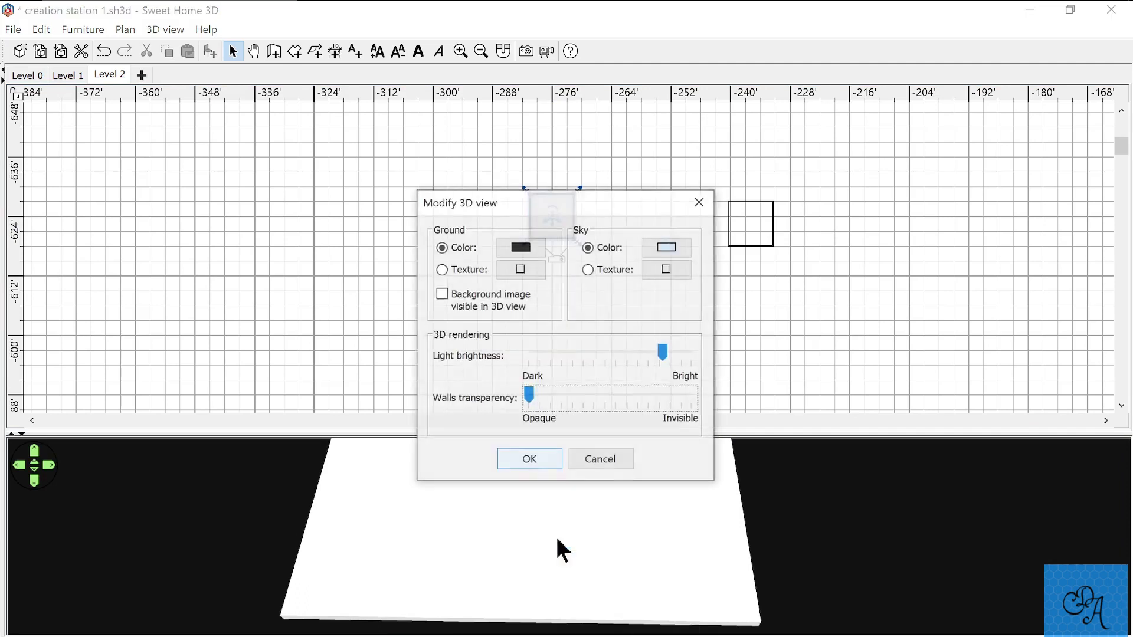
{"action": "left_click_drag", "start_coordinate": [622, 399], "coordinate": [623, 399]}
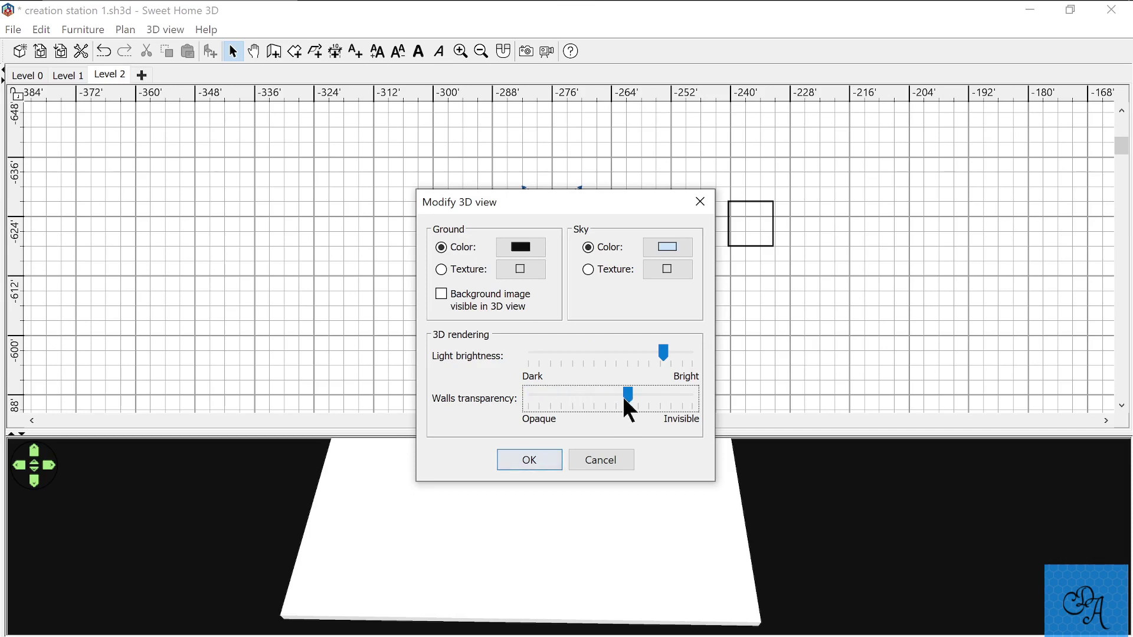
{"action": "left_click", "coordinate": [529, 462]}
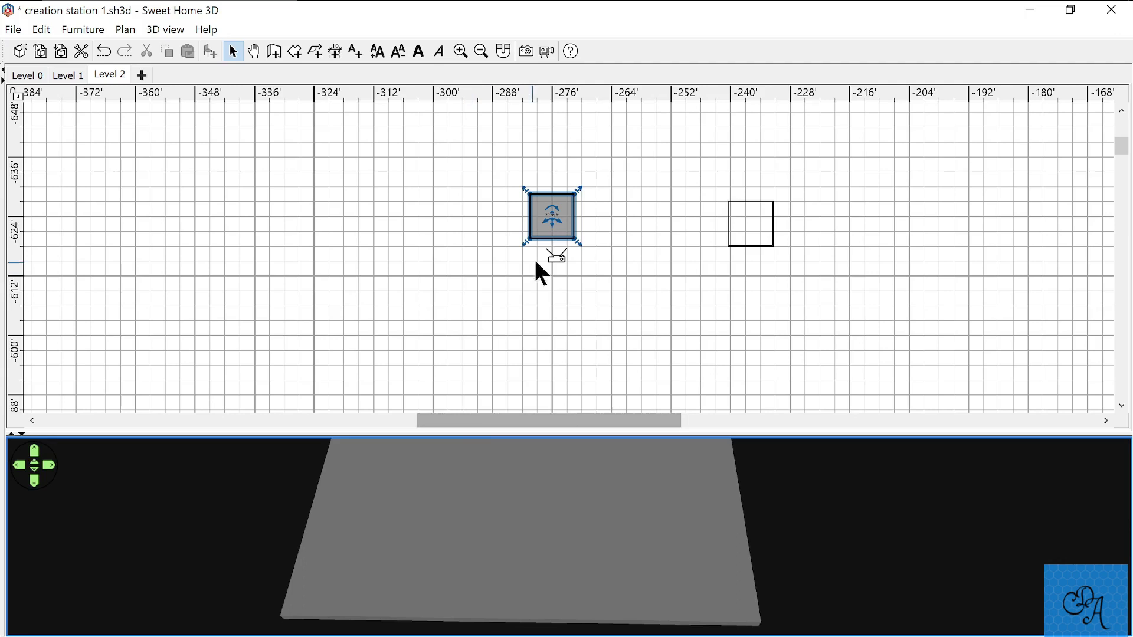
Raise the 3D view's walls transparency to about 80% of the way towards Invisible.
{"action": "right_click", "coordinate": [529, 476]}
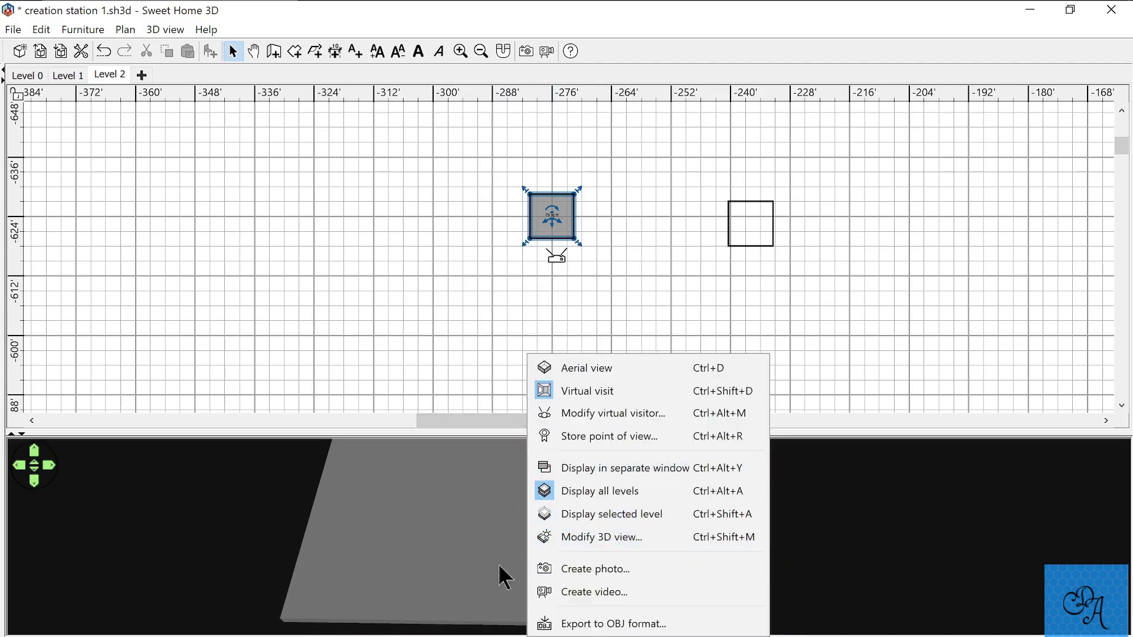
{"action": "left_click", "coordinate": [595, 536]}
{"action": "left_click", "coordinate": [651, 401]}
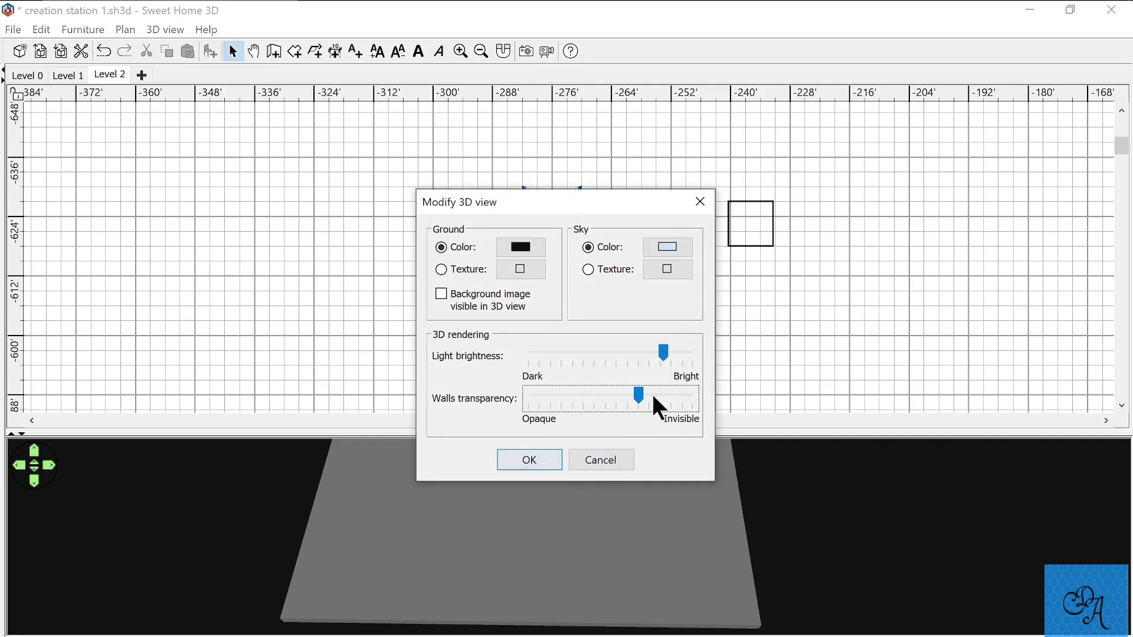
{"action": "left_click", "coordinate": [653, 398]}
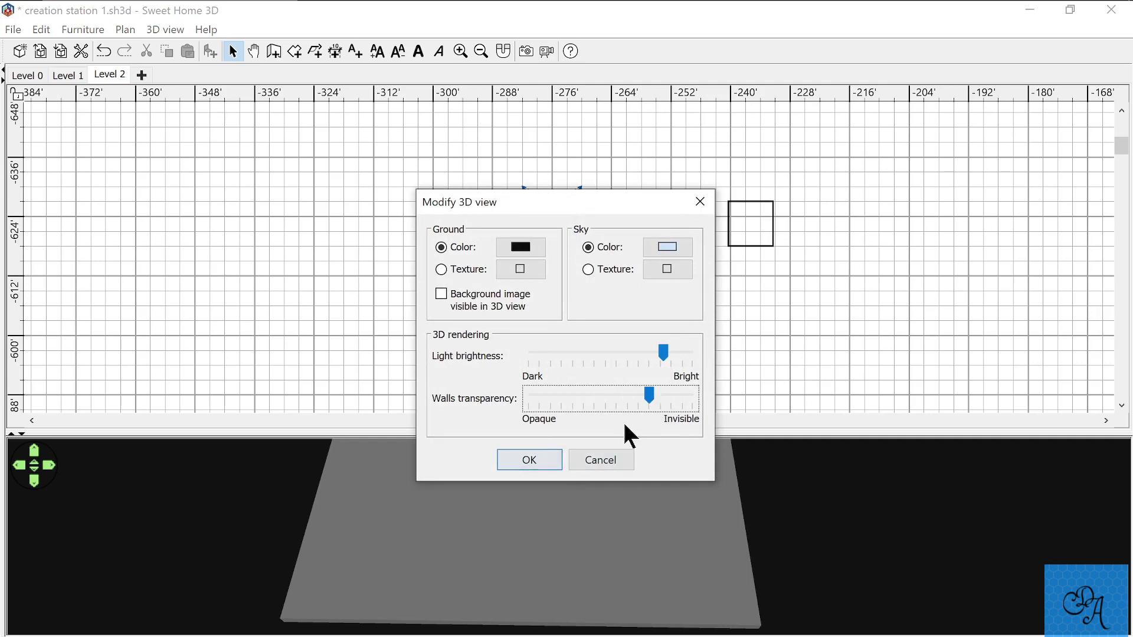
{"action": "left_click", "coordinate": [660, 403]}
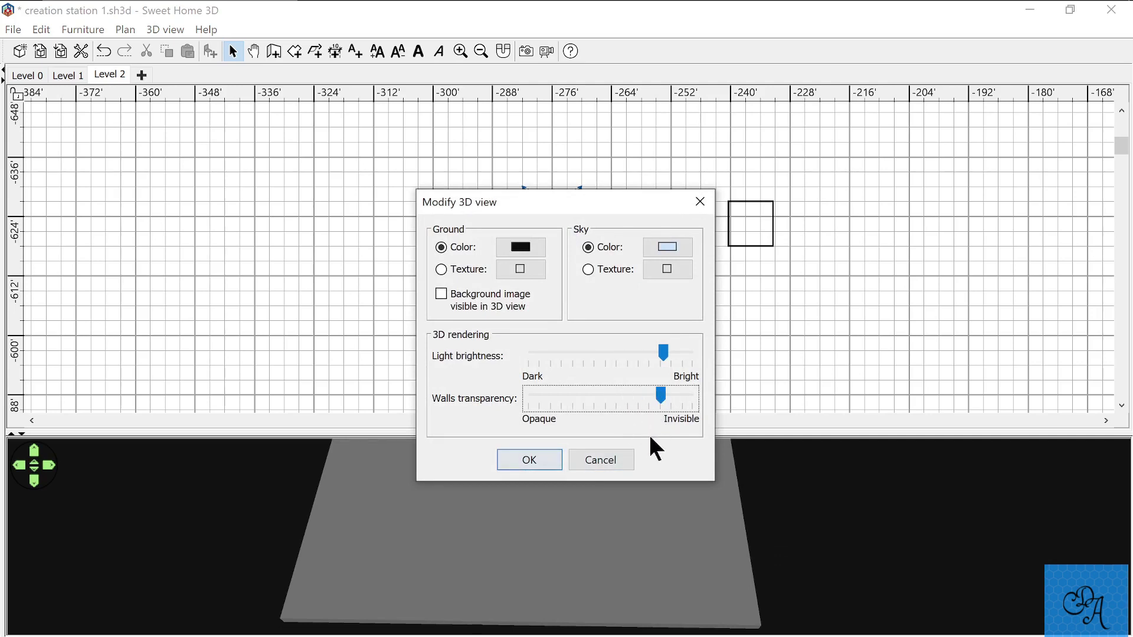
{"action": "left_click", "coordinate": [530, 461]}
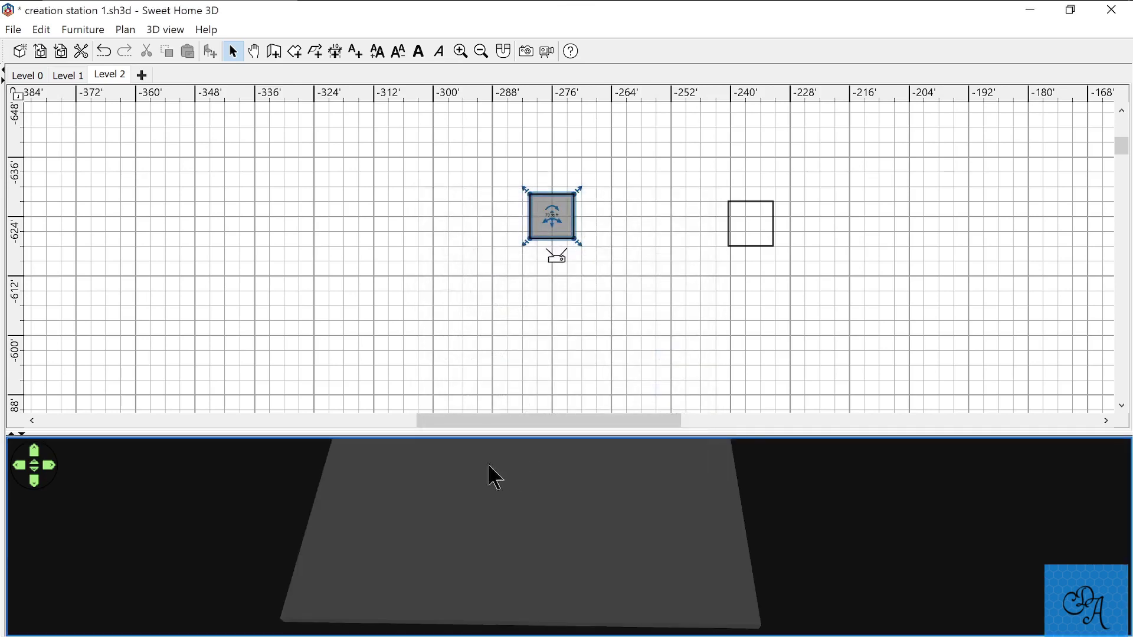
Raise the walls transparency one more notch towards Invisible and check the room panel in an enlarged 3D view.
{"action": "left_click_drag", "start_coordinate": [492, 434], "coordinate": [494, 200]}
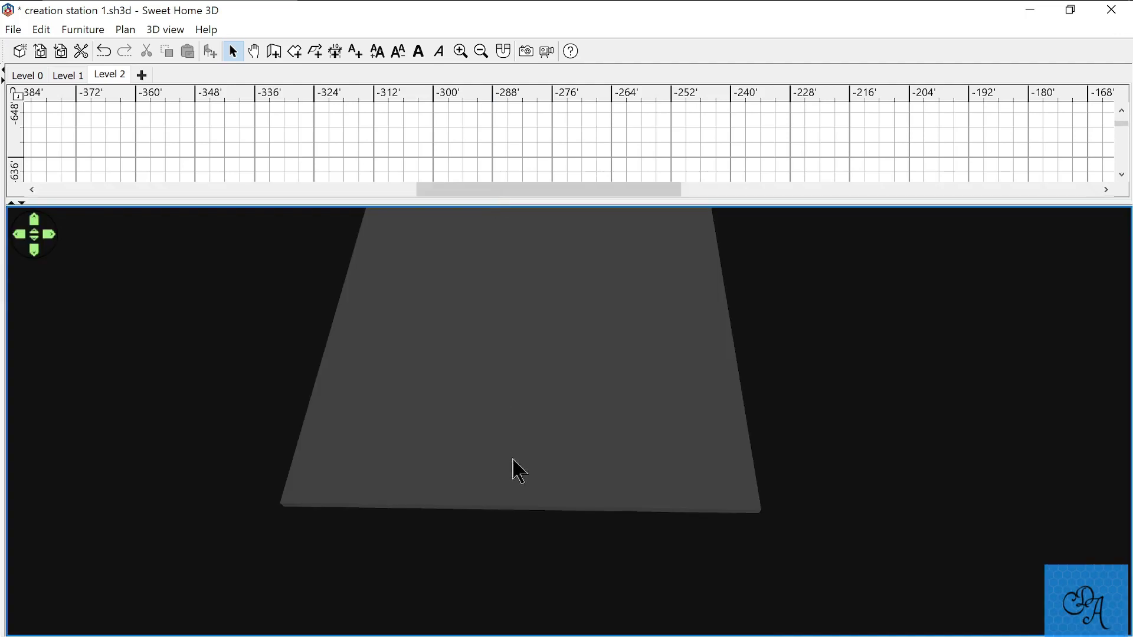
{"action": "mouse_move", "coordinate": [513, 465]}
{"action": "left_mouse_down"}
{"action": "mouse_move", "coordinate": [508, 417]}
{"action": "mouse_move", "coordinate": [540, 483]}
{"action": "mouse_move", "coordinate": [574, 487]}
{"action": "mouse_move", "coordinate": [523, 458]}
{"action": "mouse_move", "coordinate": [497, 468]}
{"action": "mouse_move", "coordinate": [490, 497]}
{"action": "mouse_move", "coordinate": [500, 498]}
{"action": "mouse_move", "coordinate": [507, 452]}
{"action": "left_mouse_up"}
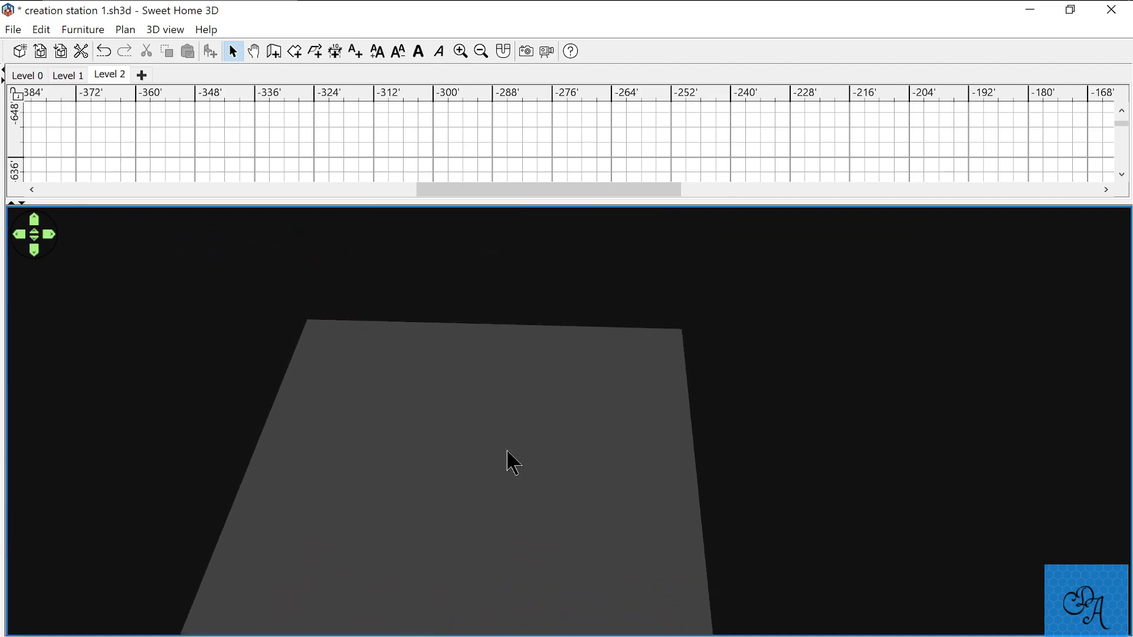
{"action": "right_click", "coordinate": [388, 367]}
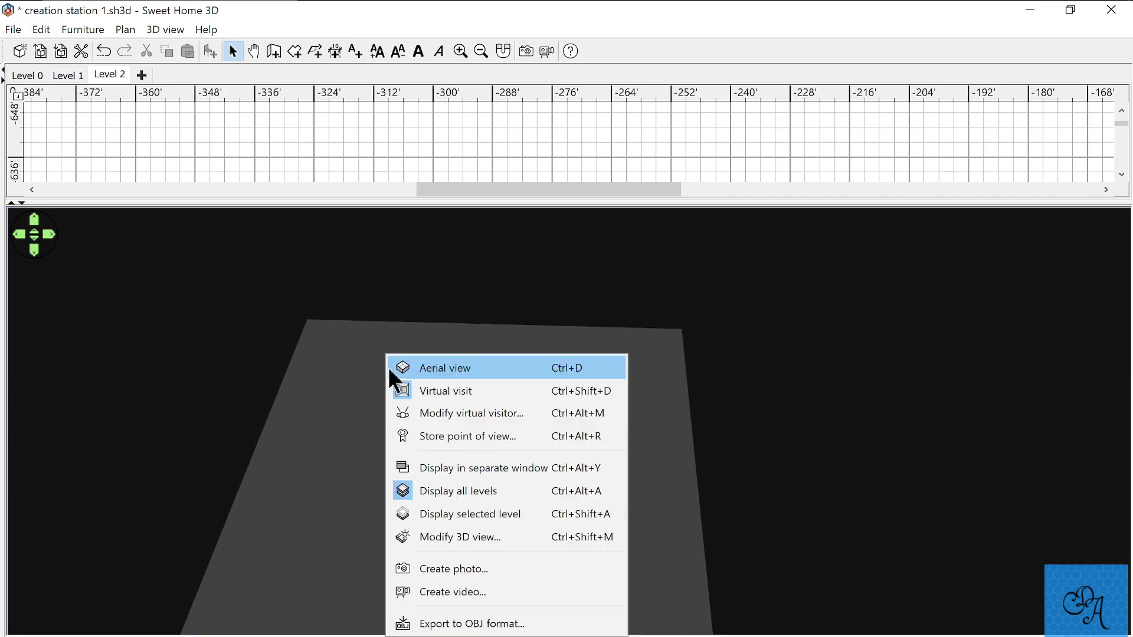
{"action": "left_click", "coordinate": [409, 537]}
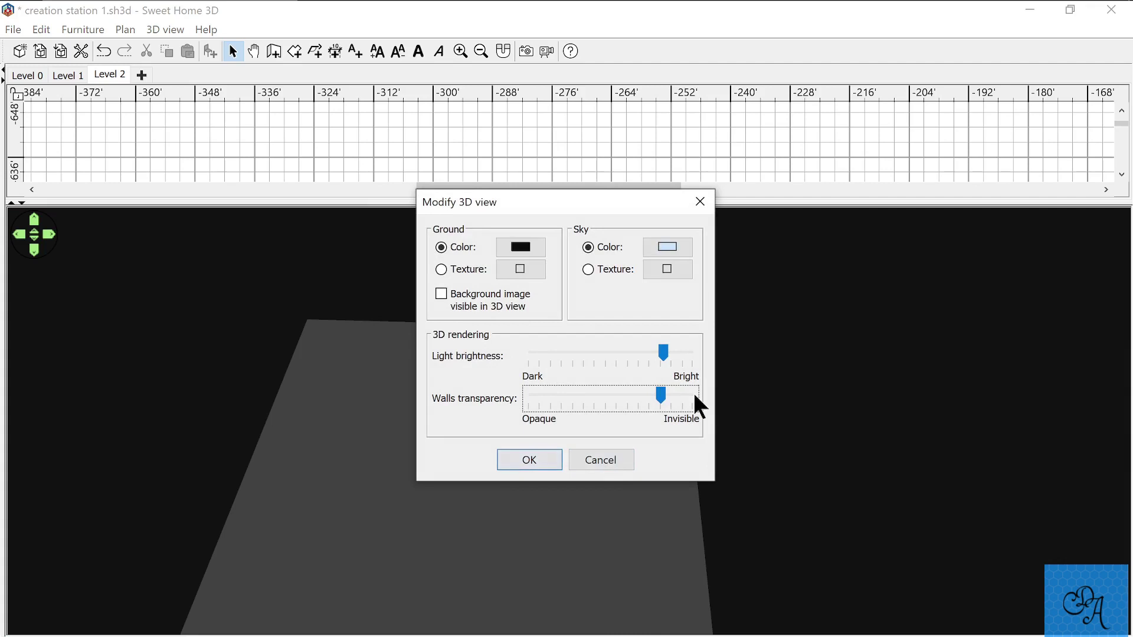
{"action": "left_click", "coordinate": [692, 401]}
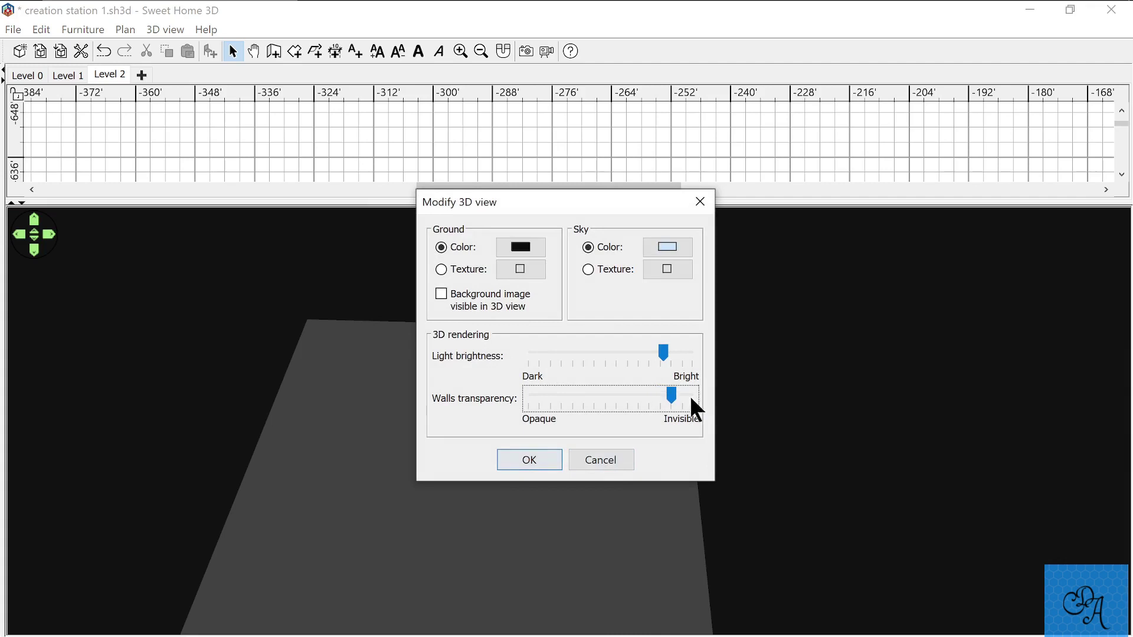
{"action": "left_click", "coordinate": [518, 463]}
{"action": "mouse_move", "coordinate": [402, 528]}
{"action": "left_mouse_down"}
{"action": "mouse_move", "coordinate": [468, 559]}
{"action": "mouse_move", "coordinate": [468, 582]}
{"action": "mouse_move", "coordinate": [438, 513]}
{"action": "mouse_move", "coordinate": [417, 521]}
{"action": "left_mouse_up"}
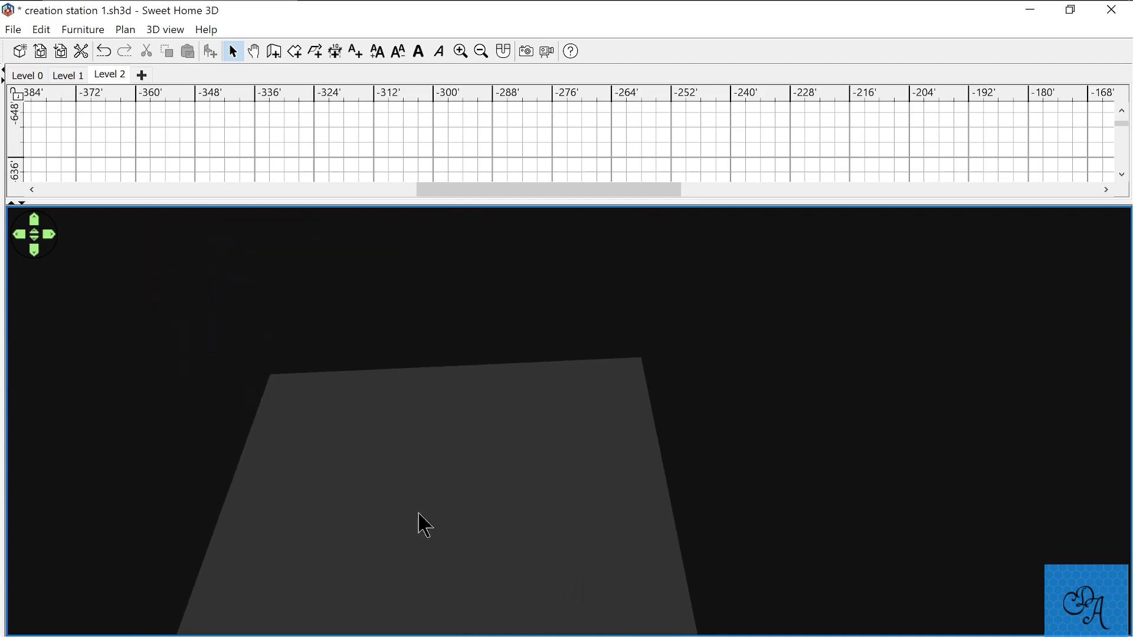
Review the walls transparency in the 3D view settings, then enlarge the plan area again.
{"action": "right_click", "coordinate": [437, 419]}
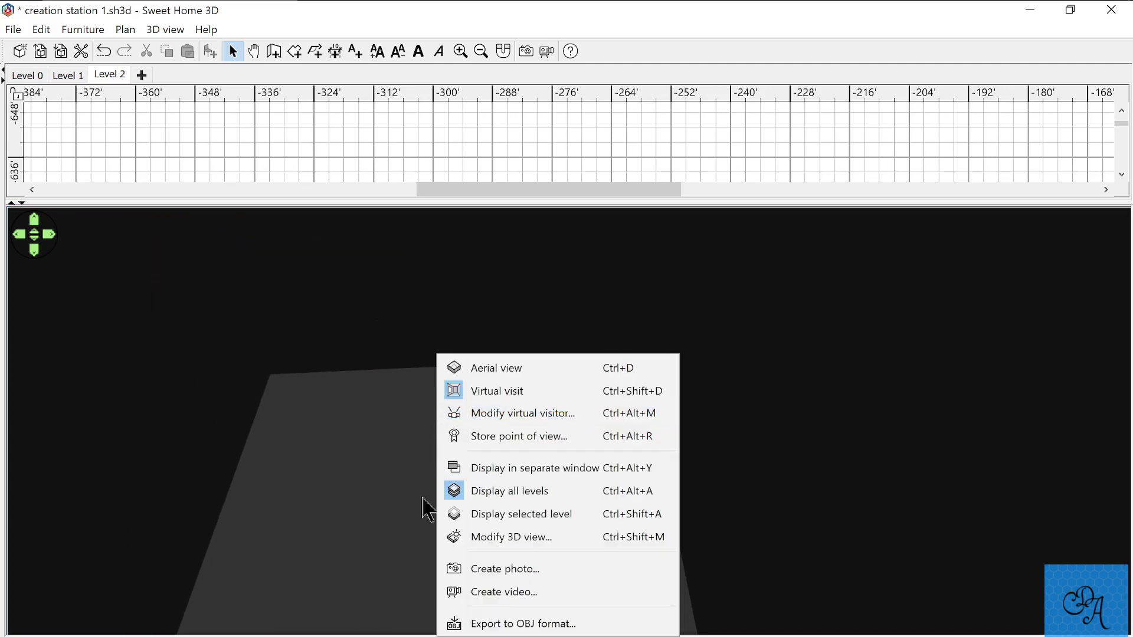
{"action": "left_click", "coordinate": [481, 540]}
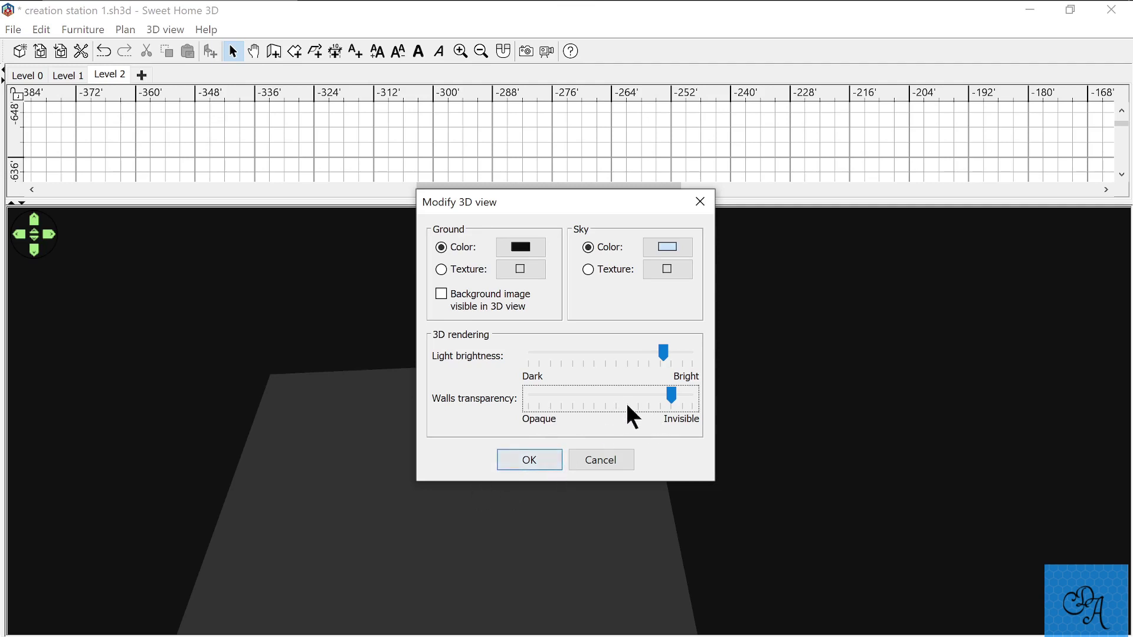
{"action": "left_click", "coordinate": [523, 461]}
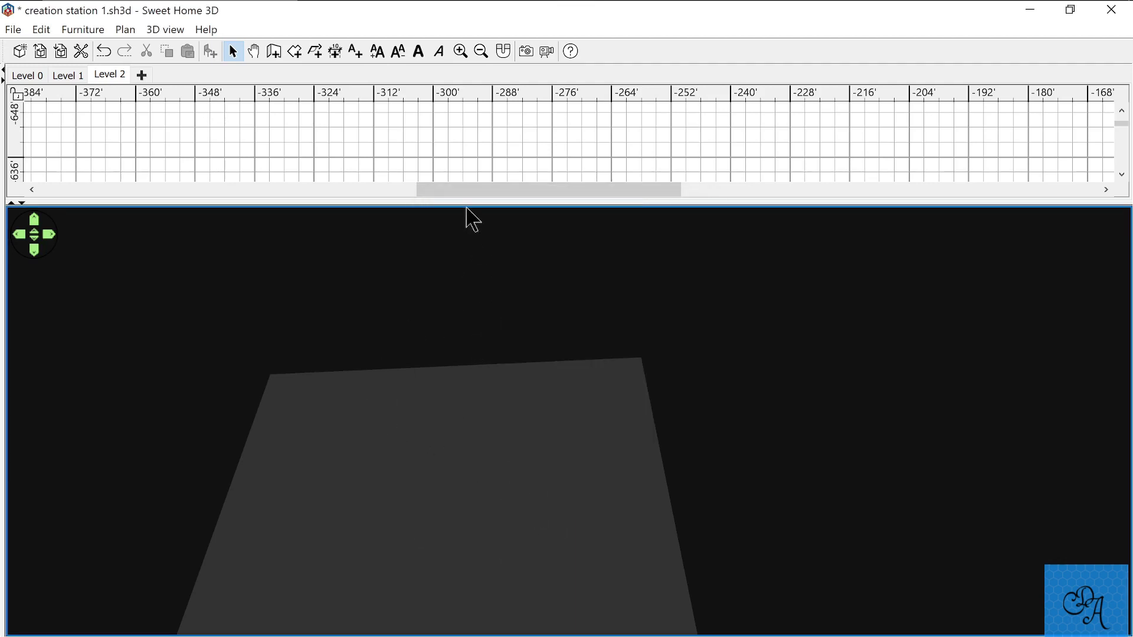
{"action": "left_click_drag", "start_coordinate": [467, 202], "coordinate": [470, 387]}
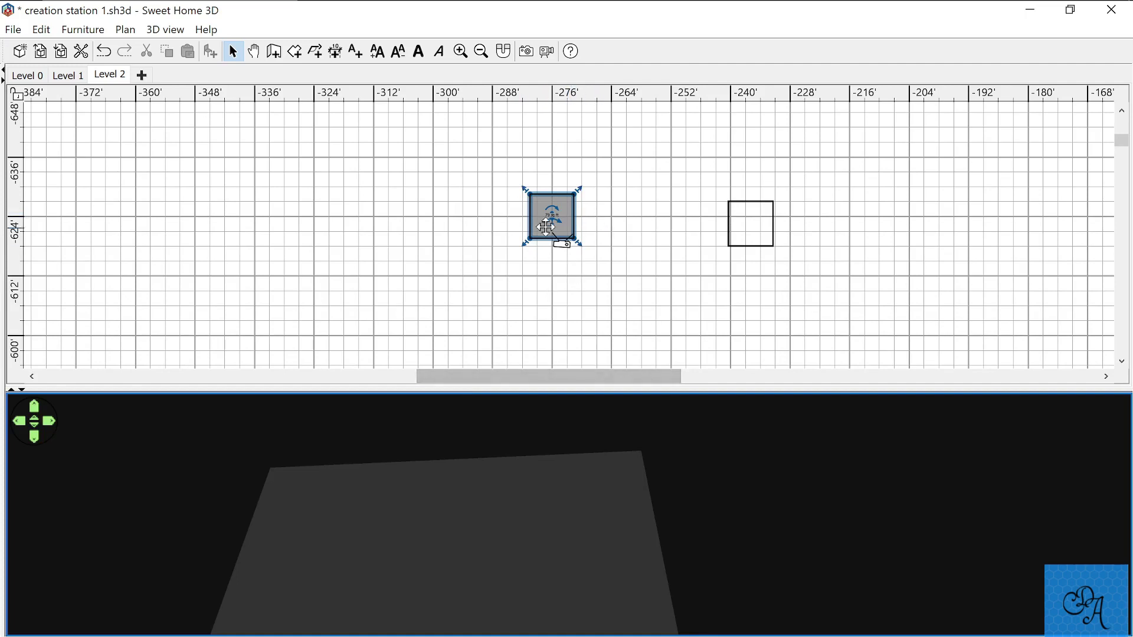
Export only the selected room panel to OBJ format under the file name "window glass 2".
{"action": "left_click_drag", "start_coordinate": [613, 176], "coordinate": [503, 242]}
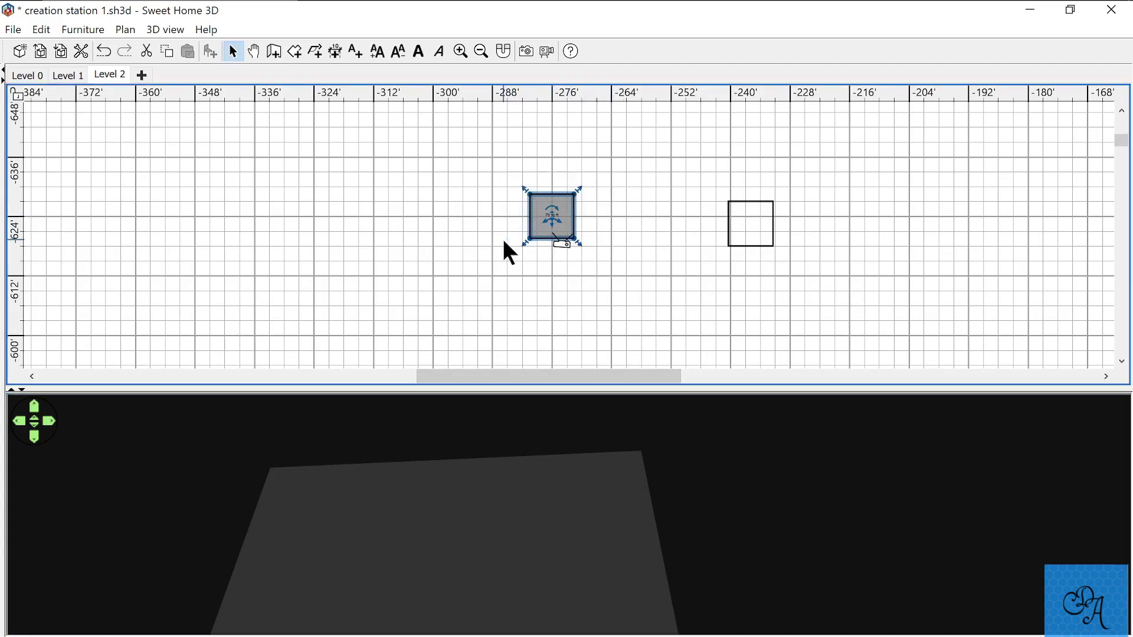
{"action": "right_click", "coordinate": [471, 437]}
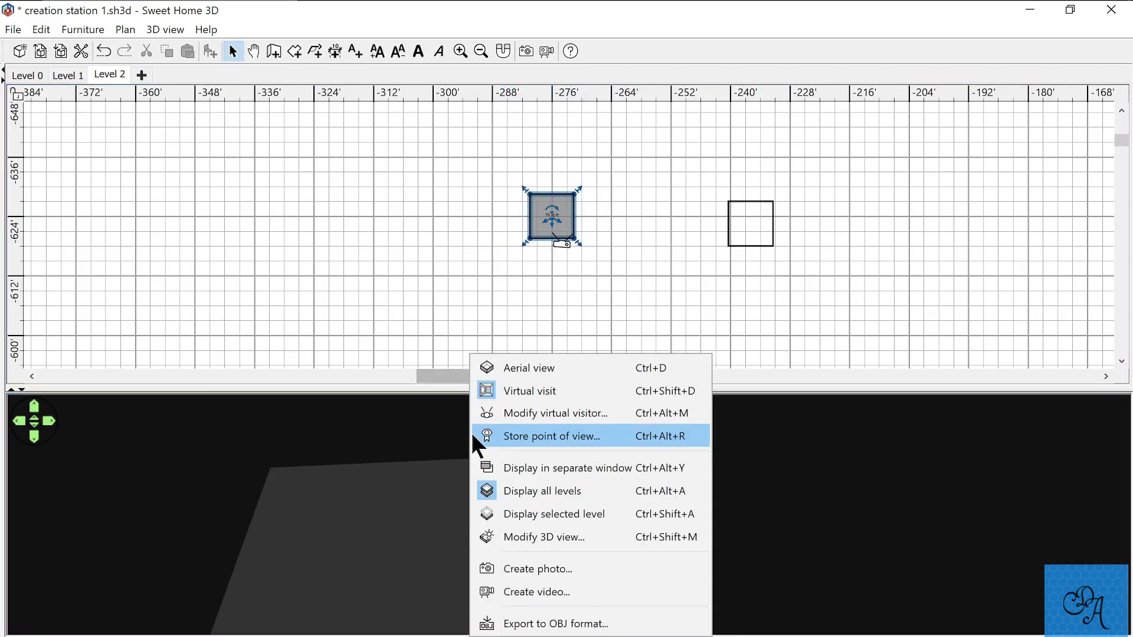
{"action": "left_click", "coordinate": [505, 622]}
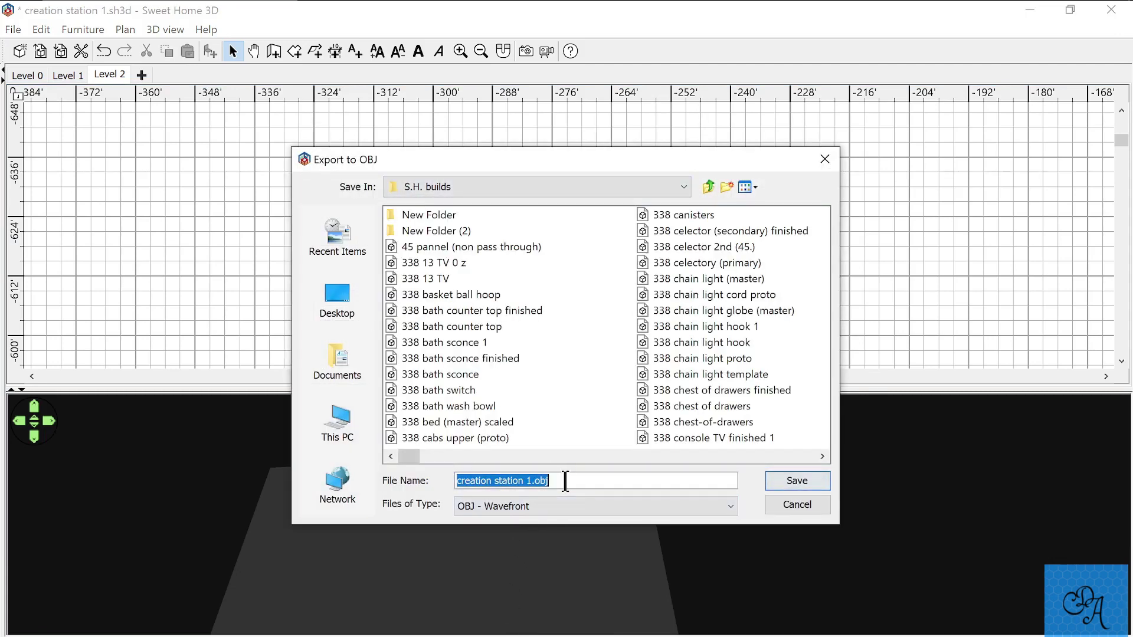
{"action": "type", "text": "window "}
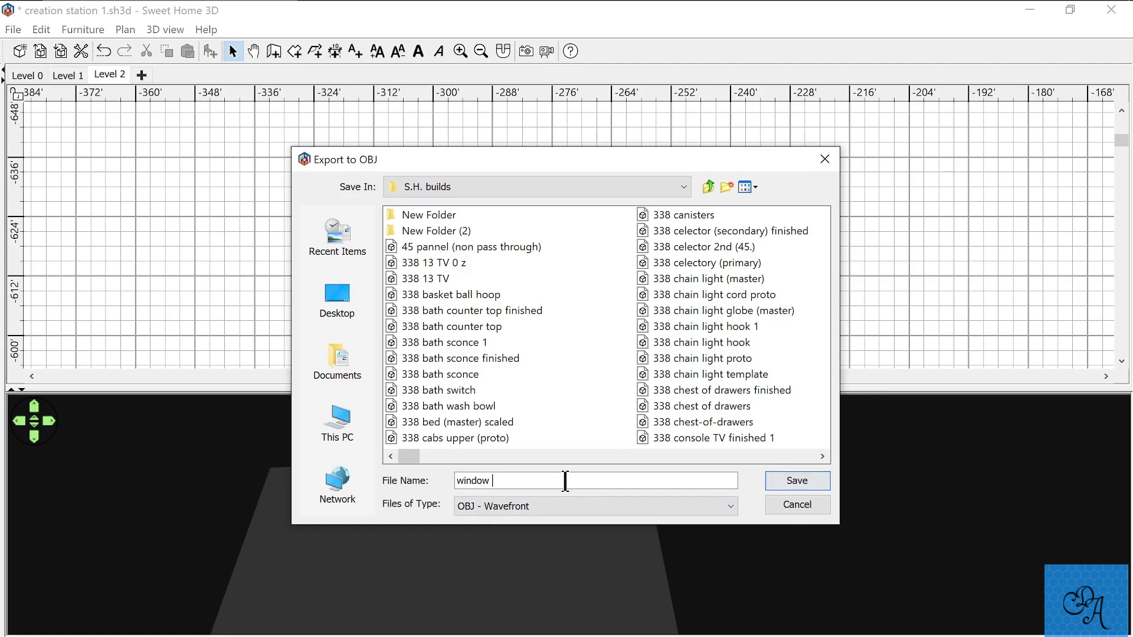
{"action": "type", "text": "glass 2"}
{"action": "key", "text": "Return"}
{"action": "key", "text": "Tab"}
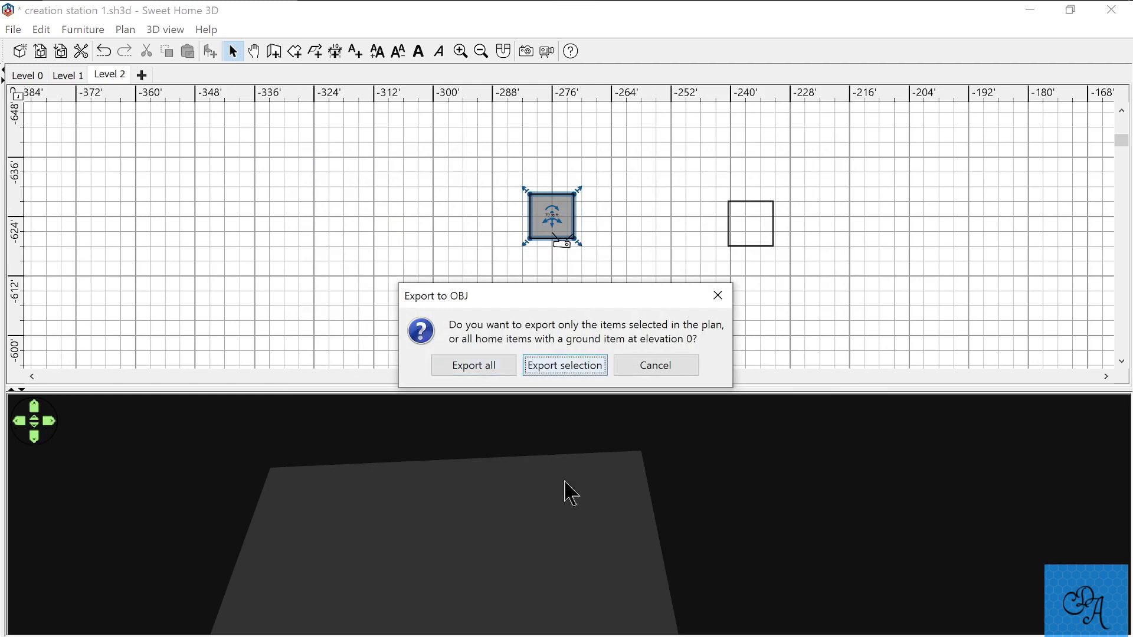
{"action": "left_click", "coordinate": [559, 369]}
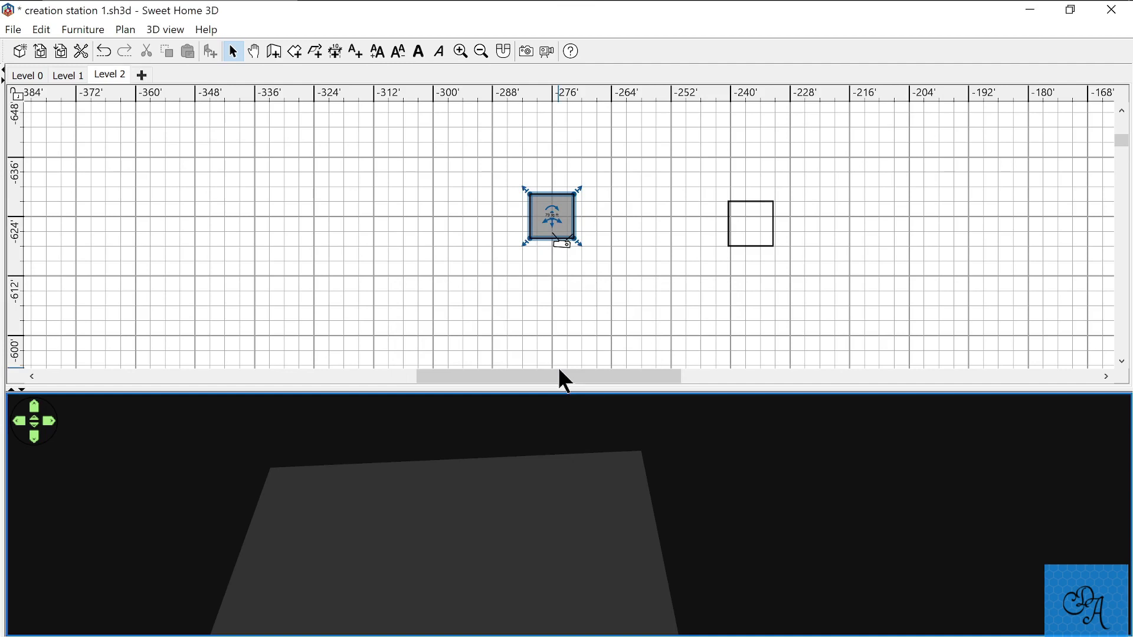
Move the room panel and the square wall frame aside in the plan, placing them side by side around -216' to -200'.
{"action": "left_click_drag", "start_coordinate": [503, 169], "coordinate": [920, 232]}
{"action": "left_click_drag", "start_coordinate": [705, 168], "coordinate": [794, 279]}
{"action": "key", "text": "Right"}
{"action": "key", "text": "Right"}
{"action": "key", "text": "Right"}
{"action": "key", "text": "Right"}
{"action": "key", "text": "Right"}
{"action": "key", "text": "Right"}
{"action": "key", "text": "Right"}
{"action": "key", "text": "Right"}
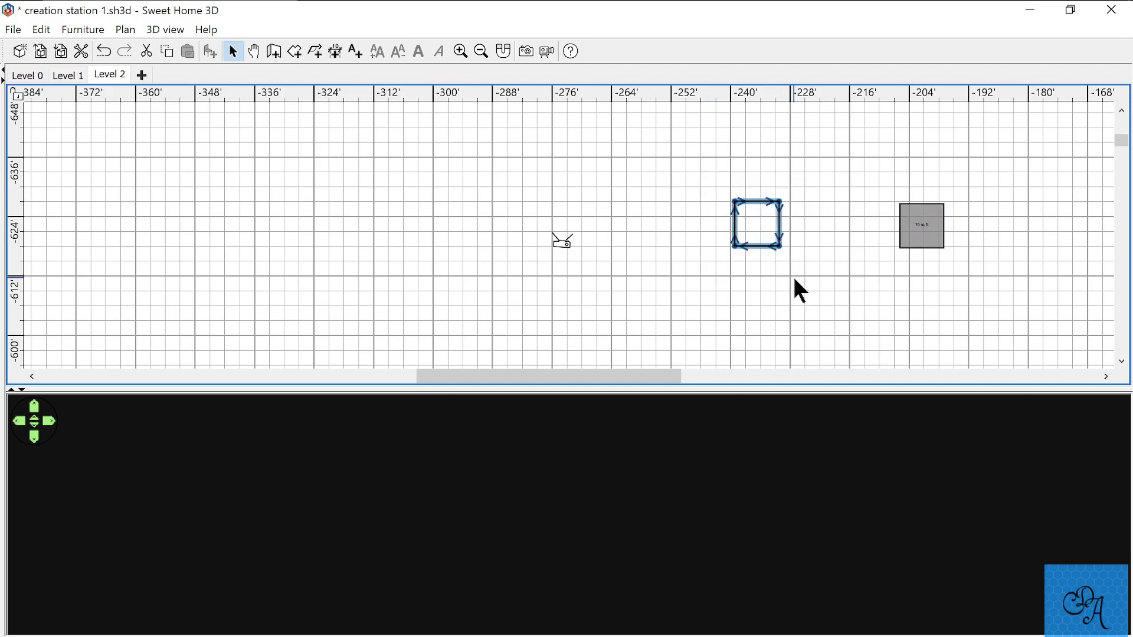
{"action": "key", "text": "Right"}
{"action": "key", "text": "Right"}
{"action": "key", "text": "Right"}
{"action": "key", "text": "Right"}
{"action": "key", "text": "Right"}
{"action": "key", "text": "Right"}
{"action": "key", "text": "Right"}
{"action": "key", "text": "Right"}
{"action": "key", "text": "Right"}
{"action": "key", "text": "Right"}
{"action": "key", "text": "Right"}
{"action": "key", "text": "Right"}
{"action": "key", "text": "Right"}
{"action": "key", "text": "Right"}
{"action": "key", "text": "Right"}
{"action": "key", "text": "Right"}
{"action": "key", "text": "Right"}
{"action": "key", "text": "Right"}
{"action": "key", "text": "Right"}
{"action": "key", "text": "Right"}
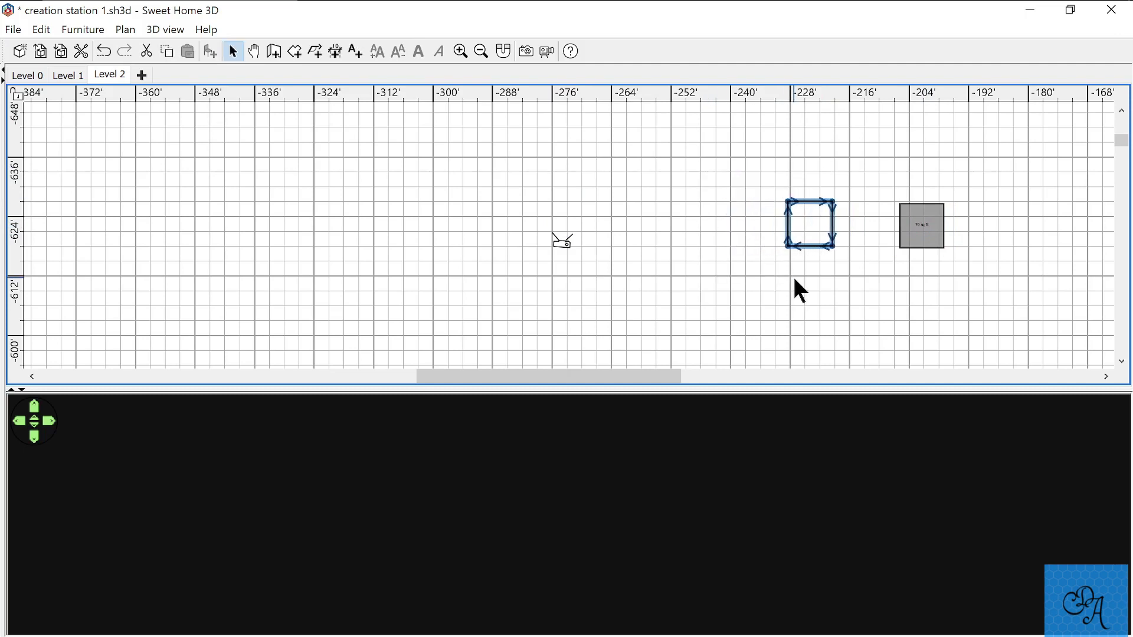
{"action": "key", "text": "Right"}
{"action": "key", "text": "Right"}
{"action": "key", "text": "Right"}
{"action": "key", "text": "Right"}
{"action": "key", "text": "Right"}
{"action": "key", "text": "Right"}
{"action": "key", "text": "Right"}
{"action": "key", "text": "Right"}
{"action": "key", "text": "Right"}
{"action": "key", "text": "Right"}
{"action": "key", "text": "Right"}
{"action": "key", "text": "Right"}
{"action": "key", "text": "Right"}
{"action": "key", "text": "Right"}
{"action": "key", "text": "Right"}
{"action": "key", "text": "Right"}
{"action": "key", "text": "Right"}
{"action": "key", "text": "Right"}
{"action": "key", "text": "Right"}
{"action": "key", "text": "Right"}
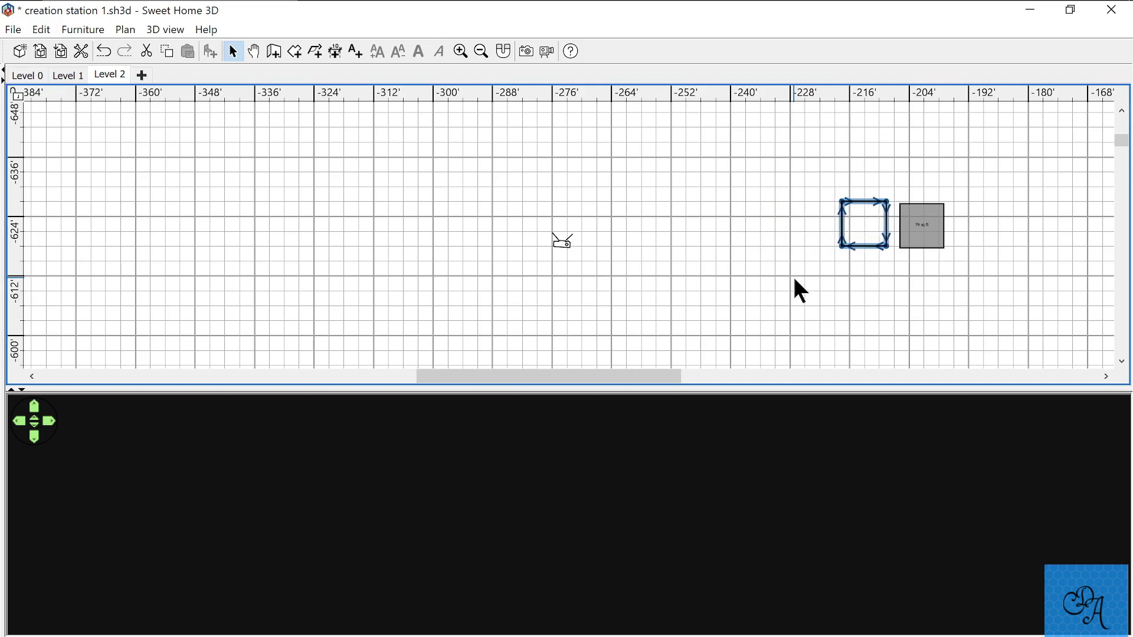
{"action": "key", "text": "Right"}
{"action": "left_click", "coordinate": [794, 279]}
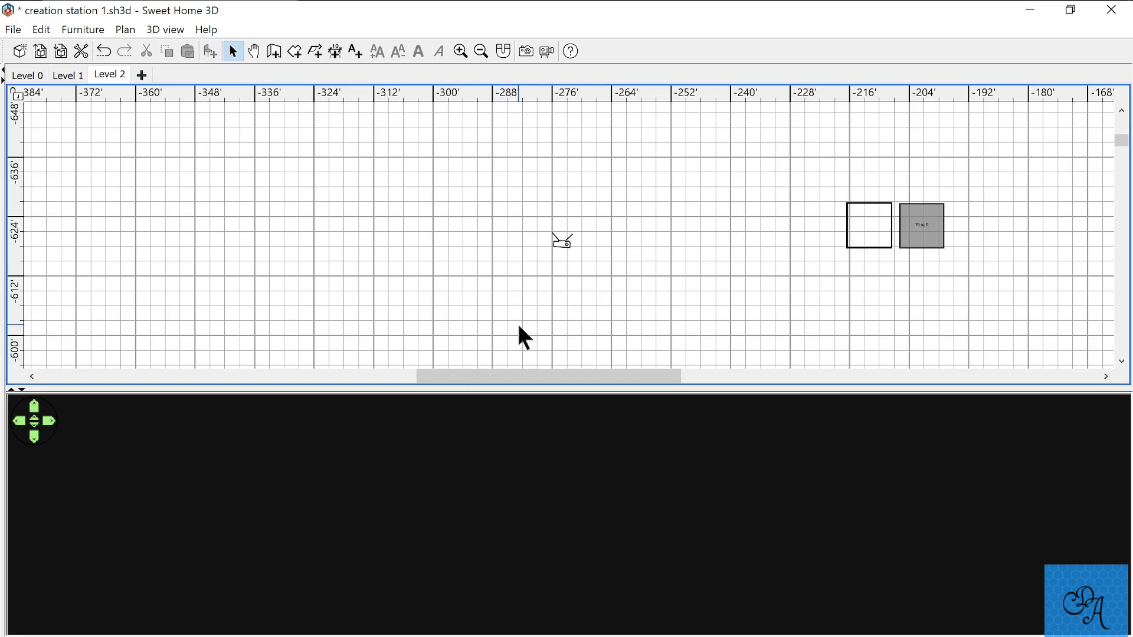
Set the 3D view's walls transparency back to fully Opaque.
{"action": "right_click", "coordinate": [358, 438]}
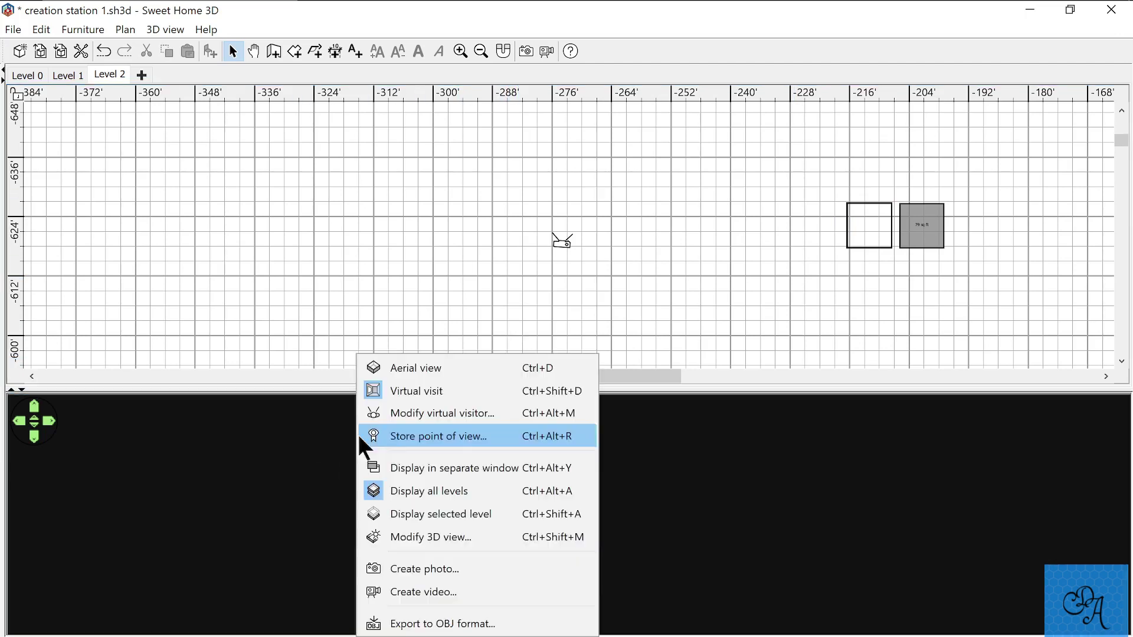
{"action": "left_click", "coordinate": [382, 536]}
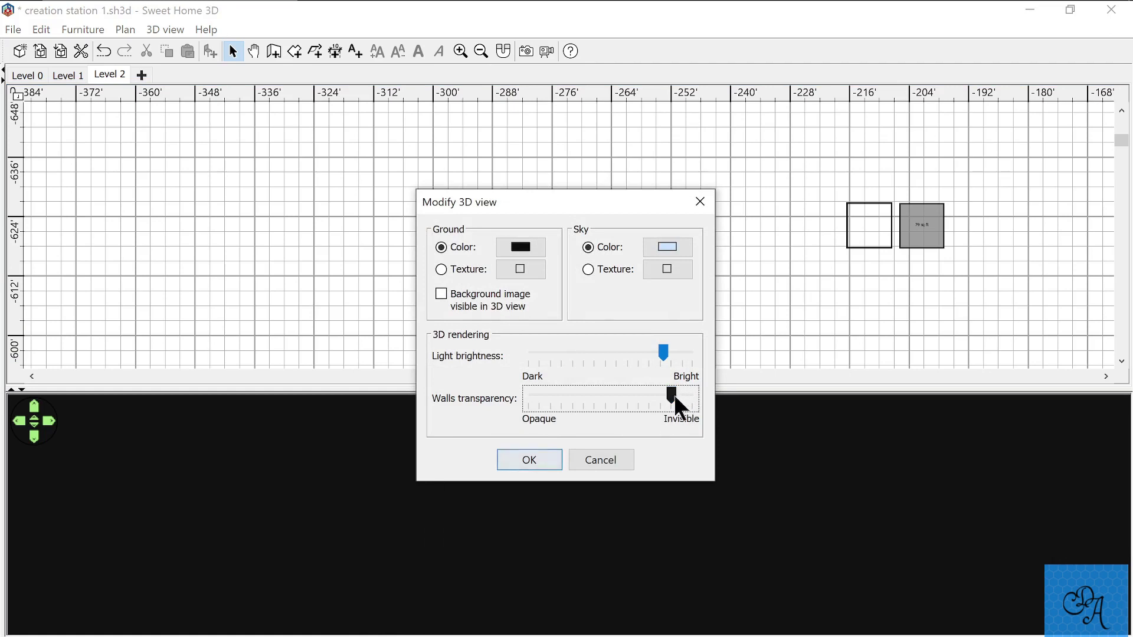
{"action": "left_click_drag", "start_coordinate": [674, 396], "coordinate": [508, 398]}
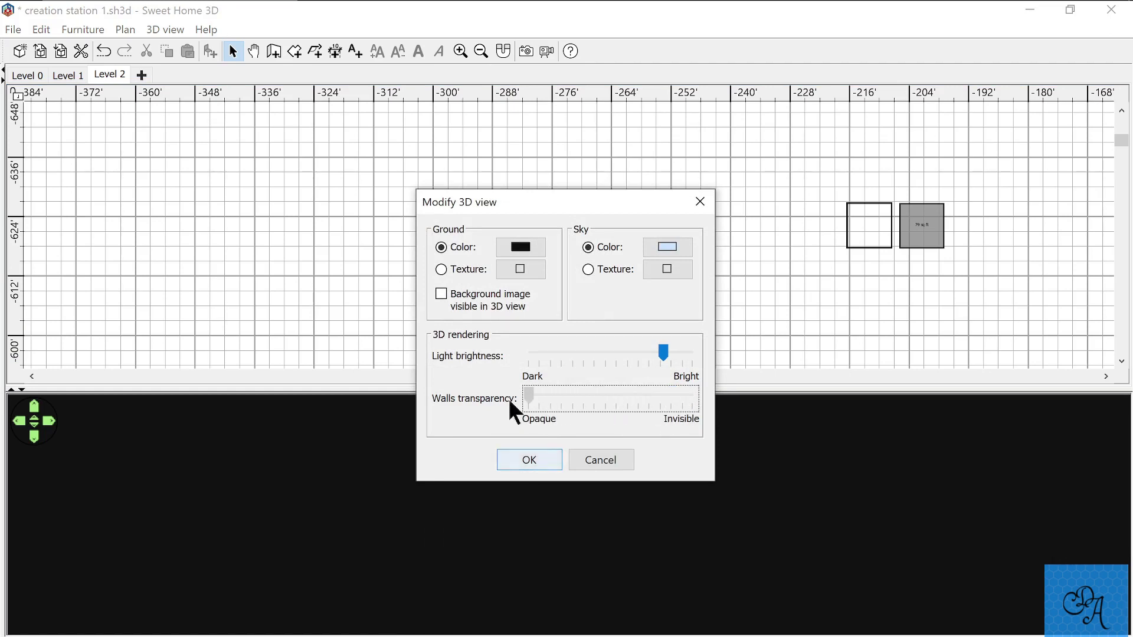
{"action": "left_click", "coordinate": [529, 463]}
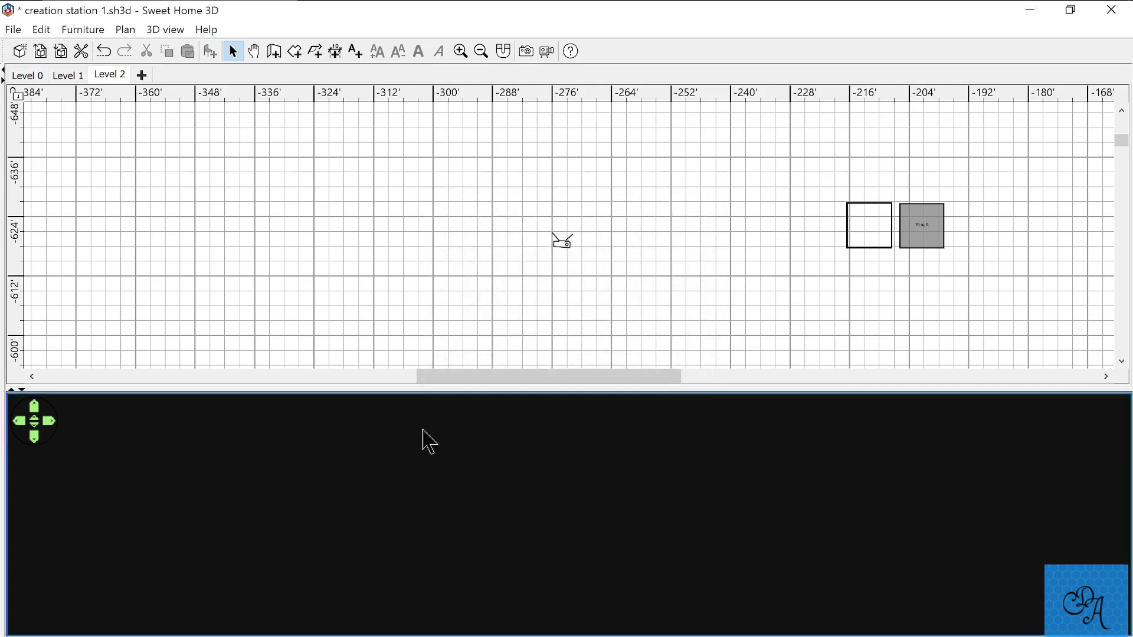
Start a furniture import and load the "window frame 2" model found by searching the S.H. builds folder.
{"action": "key", "text": "ctrl+i"}
{"action": "key", "text": "super+e"}
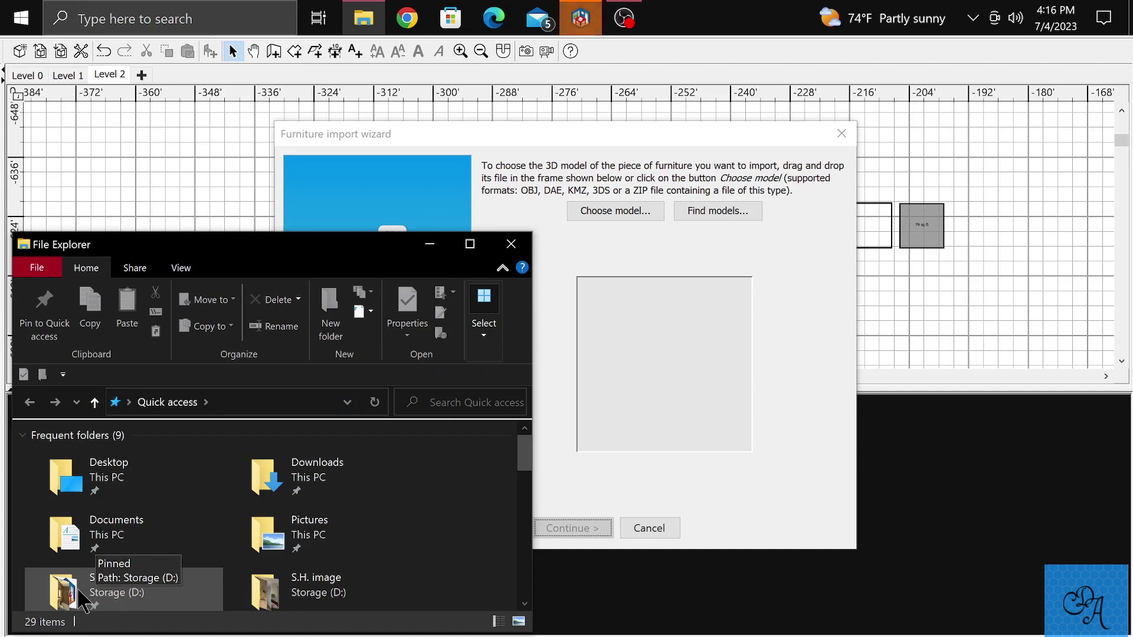
{"action": "double_click", "coordinate": [79, 592]}
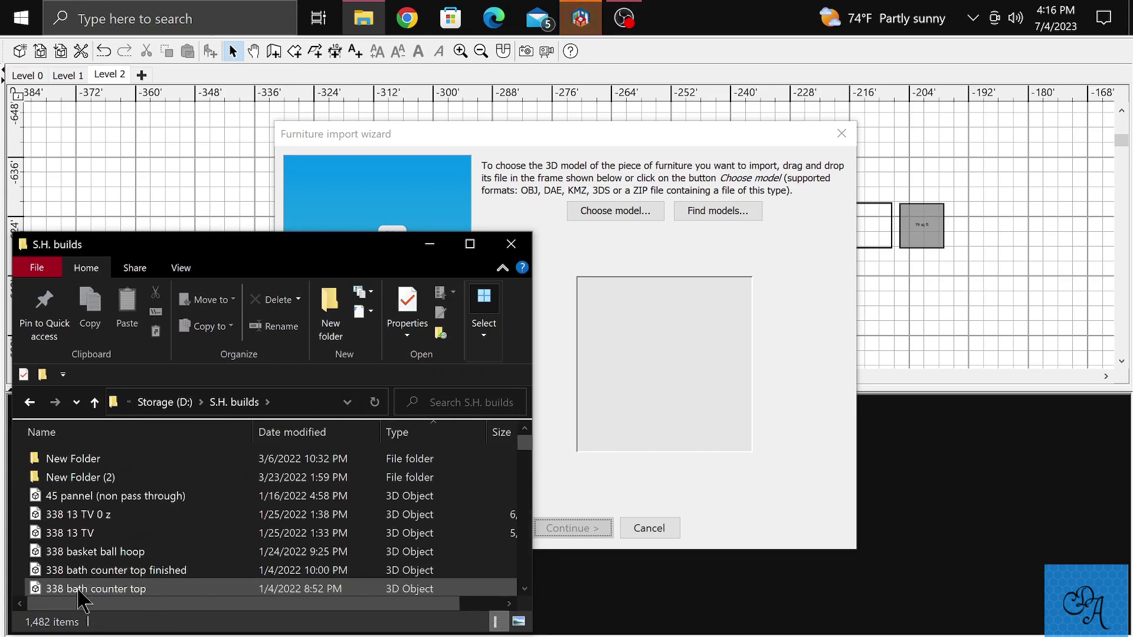
{"action": "left_click", "coordinate": [413, 404]}
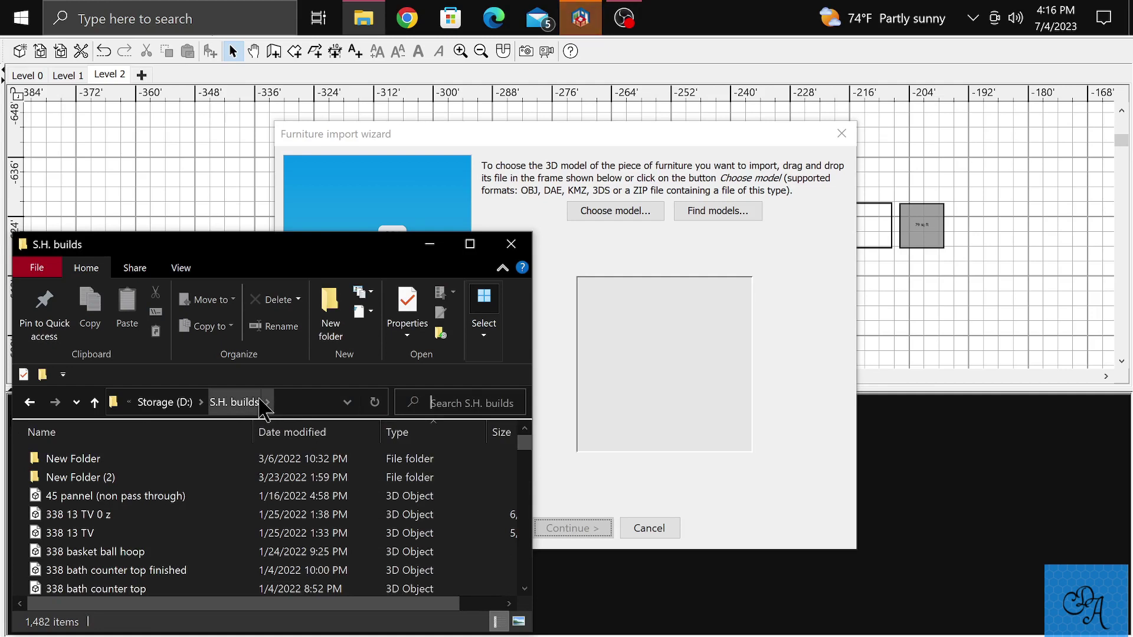
{"action": "type", "text": "window fram"}
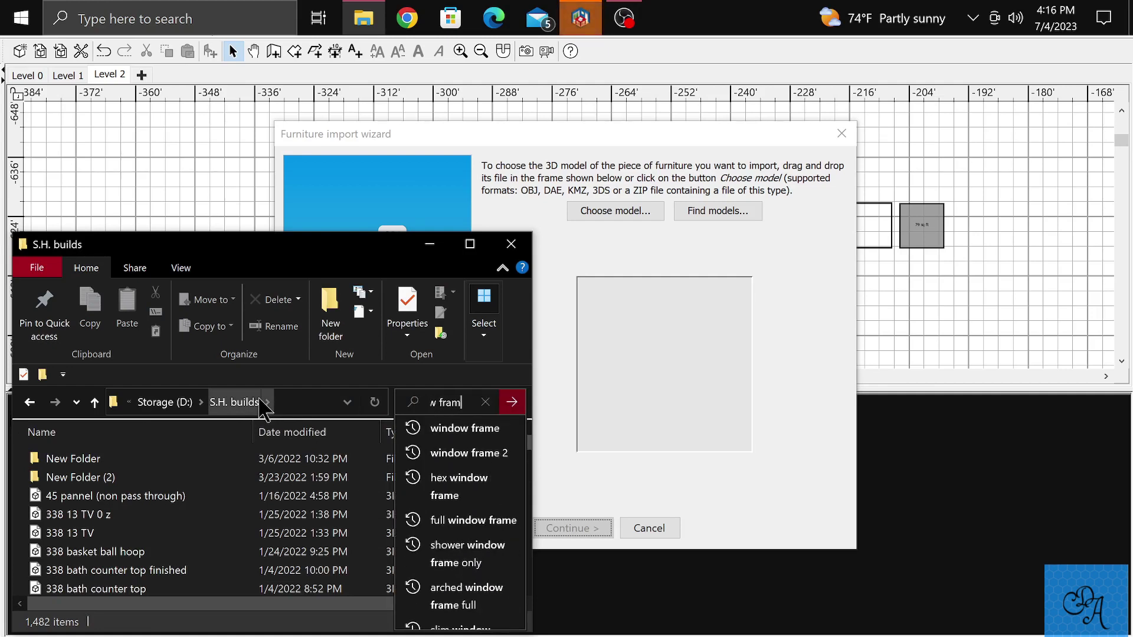
{"action": "type", "text": "e 2"}
{"action": "key", "text": "Return"}
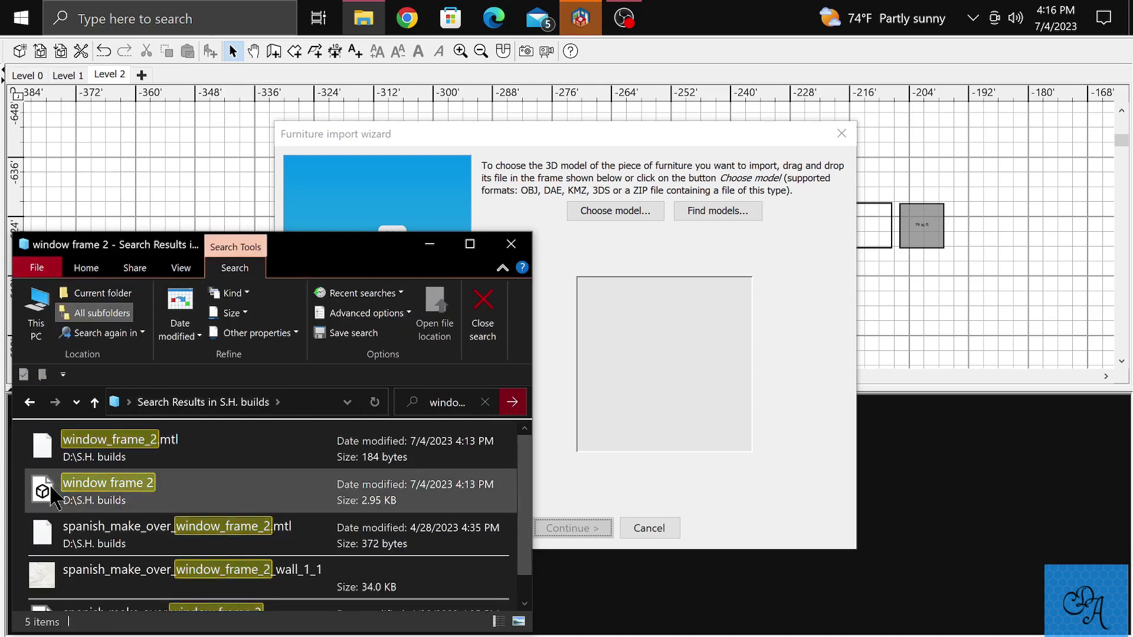
{"action": "left_click_drag", "start_coordinate": [52, 495], "coordinate": [688, 388]}
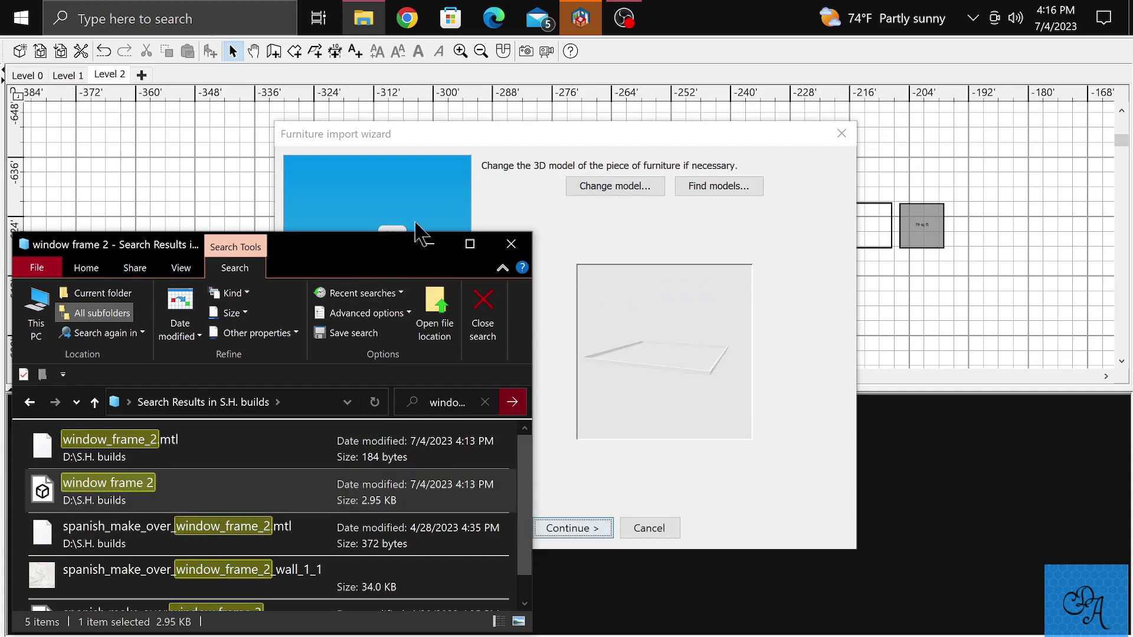
{"action": "left_click", "coordinate": [511, 244]}
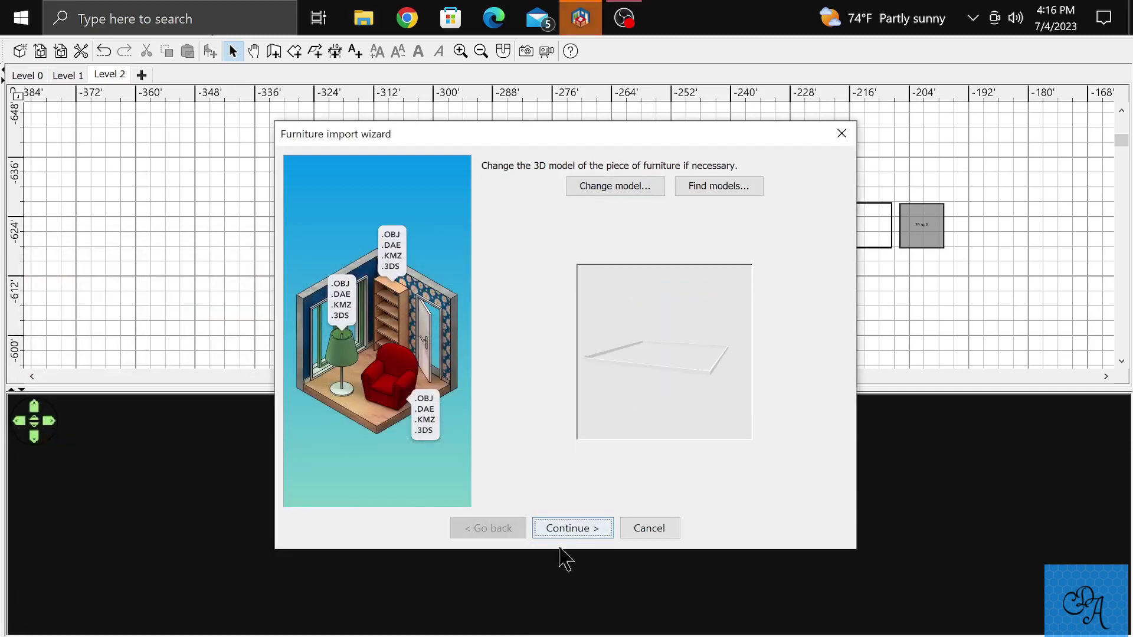
Finish importing "window frame 2" with its default orientation, name, dimensions and icon.
{"action": "left_click", "coordinate": [558, 528]}
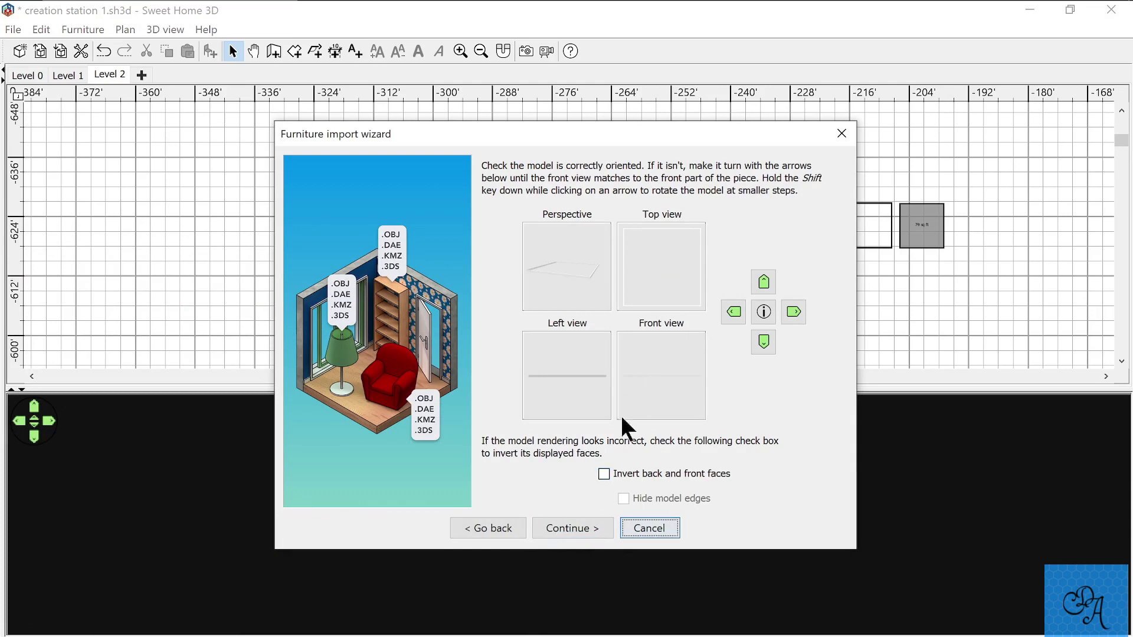
{"action": "left_click", "coordinate": [552, 539]}
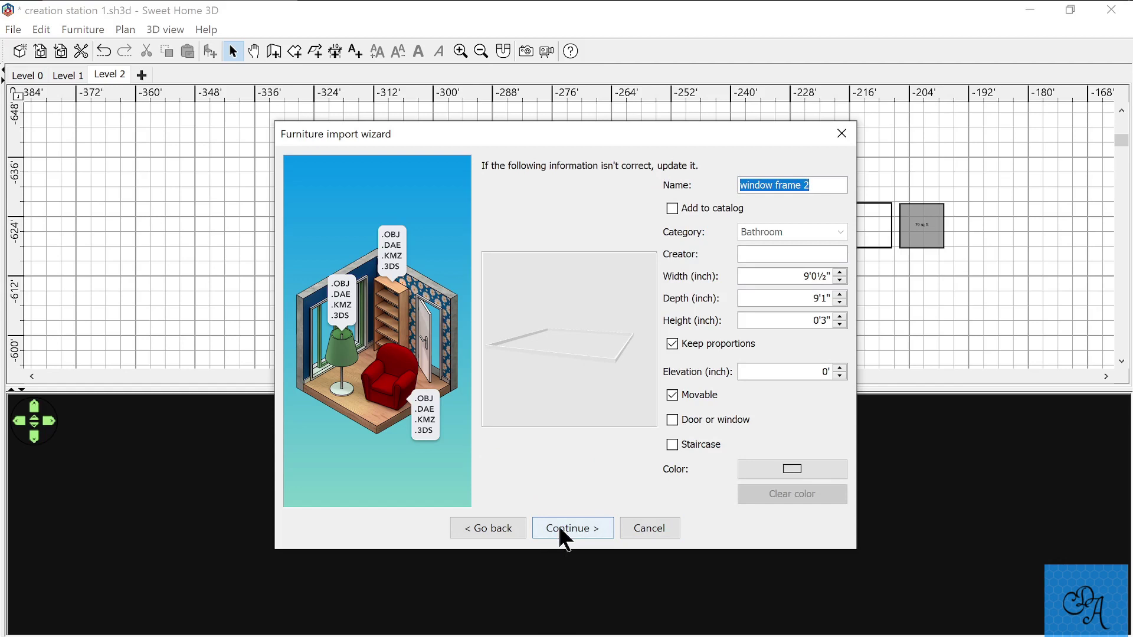
{"action": "left_click", "coordinate": [560, 527]}
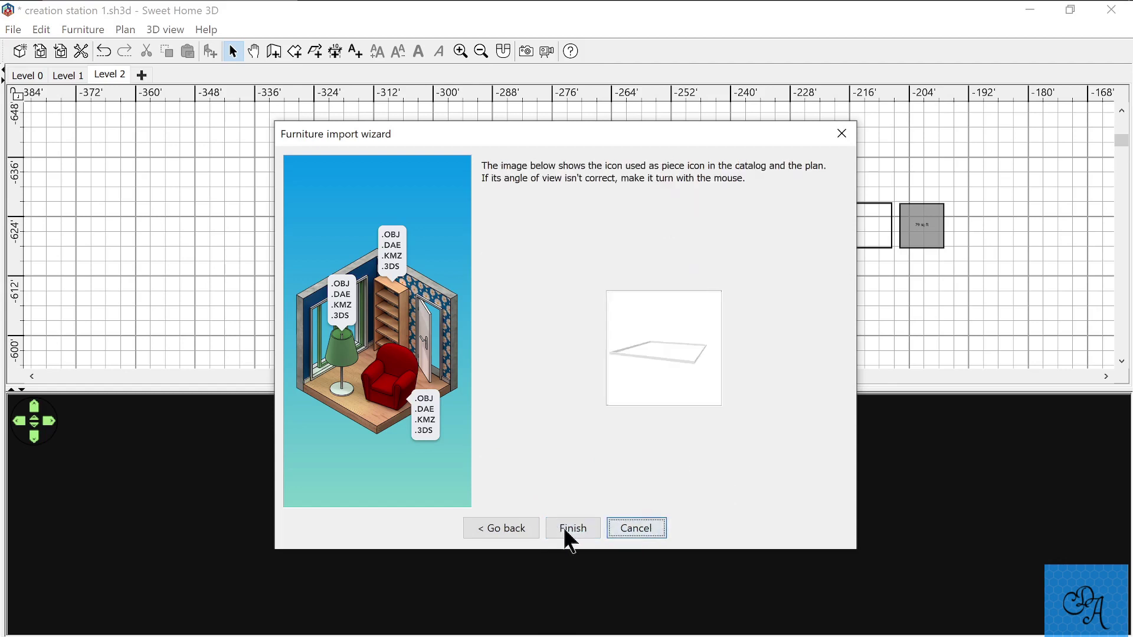
{"action": "left_click", "coordinate": [564, 532]}
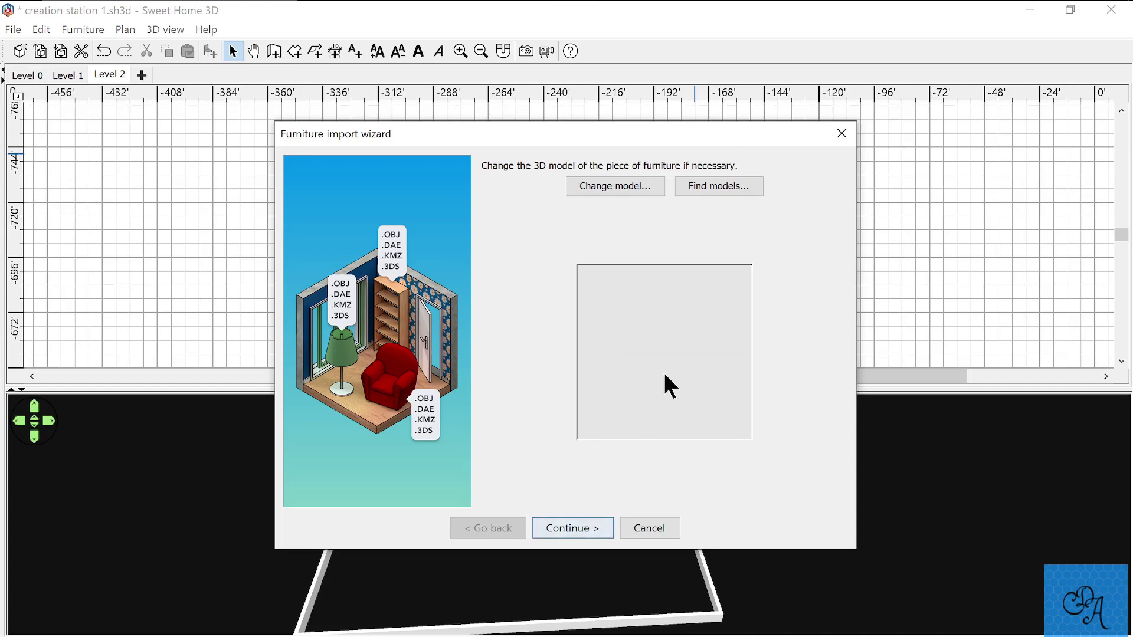
Import the "window glass 2" model, keeping its default orientation, name, dimensions and icon.
{"action": "left_click", "coordinate": [567, 523]}
{"action": "left_click", "coordinate": [567, 525]}
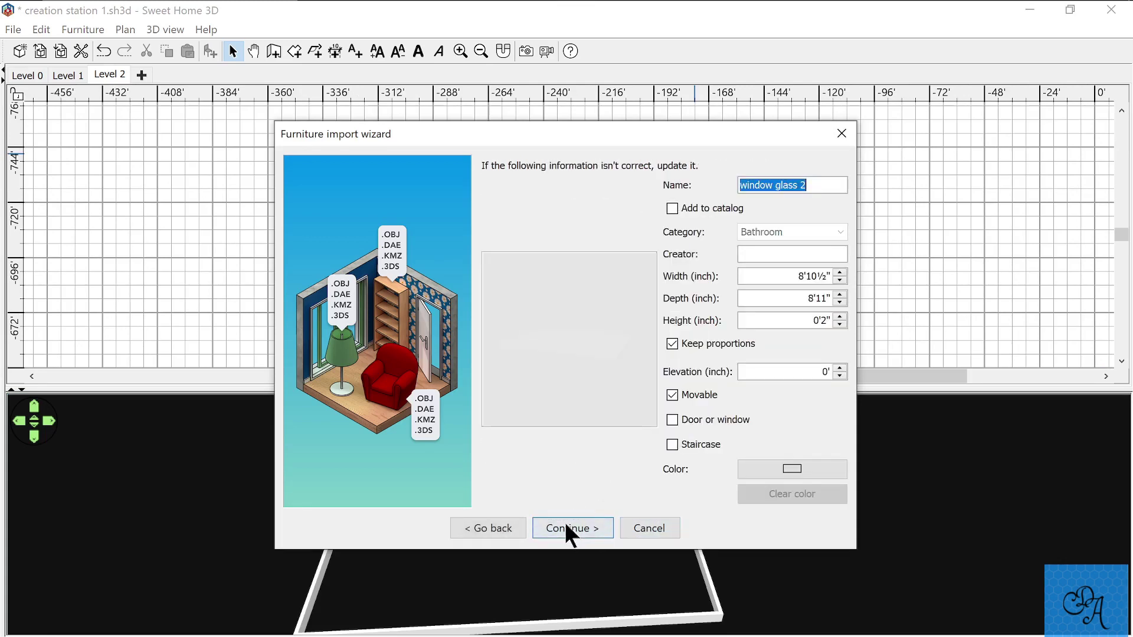
{"action": "left_click", "coordinate": [567, 528]}
{"action": "left_click", "coordinate": [568, 527]}
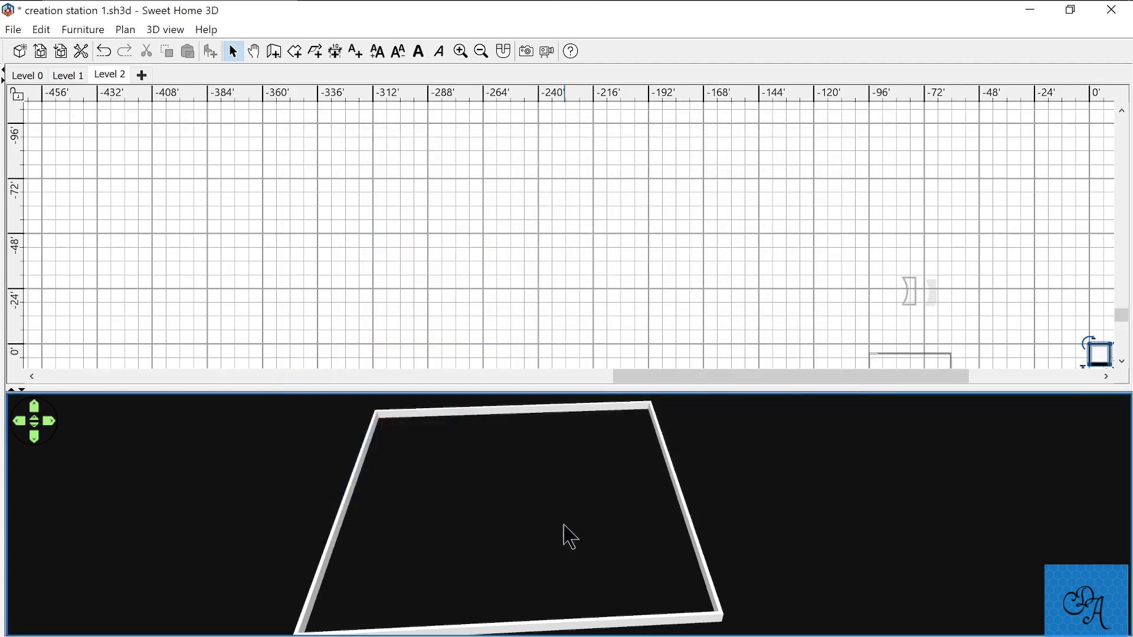
Move the imported window glass from the plan's origin onto the window frame in front of the virtual visitor.
{"action": "scroll", "coordinate": [602, 215], "scroll_direction": "down", "scroll_amount": 3}
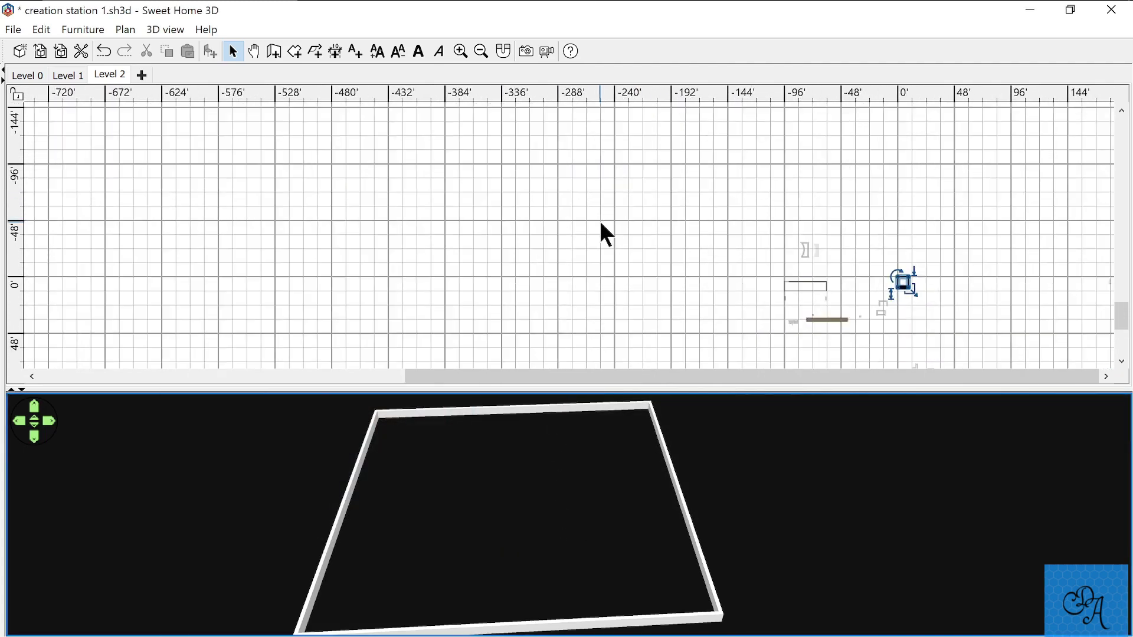
{"action": "scroll", "coordinate": [600, 223], "scroll_direction": "up", "scroll_amount": 3}
{"action": "scroll", "coordinate": [490, 485], "scroll_direction": "up", "scroll_amount": 3}
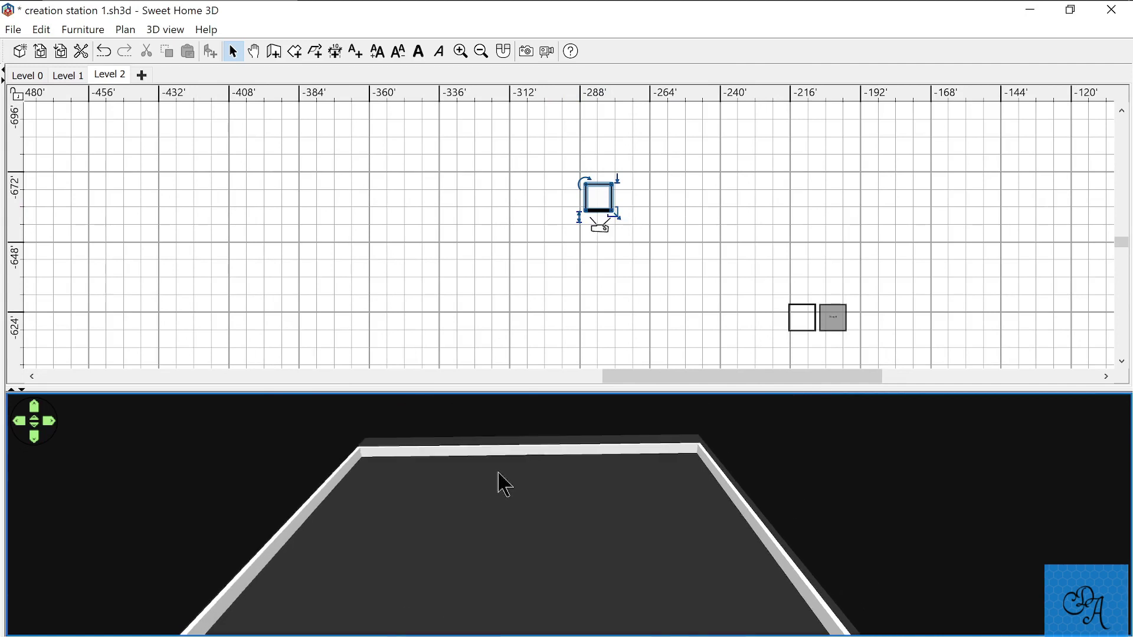
Raise the imported window frame slightly and shift it in the plan so its edges line up around the glass pane.
{"action": "left_click_drag", "start_coordinate": [498, 472], "coordinate": [542, 458]}
{"action": "scroll", "coordinate": [625, 206], "scroll_direction": "up", "scroll_amount": 5}
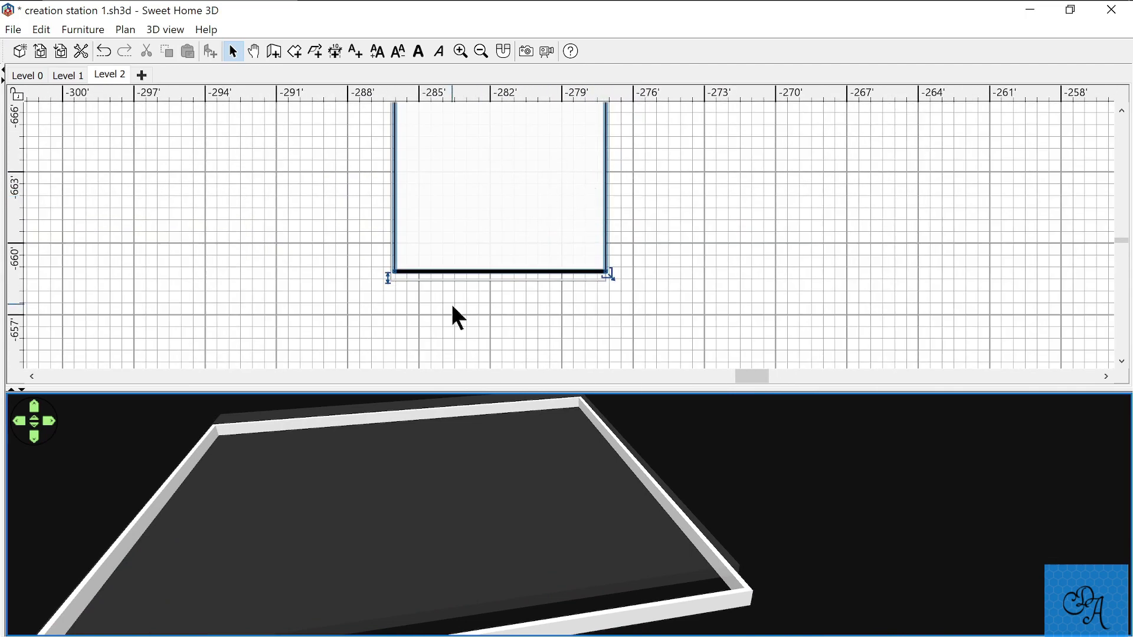
{"action": "left_click", "coordinate": [463, 279]}
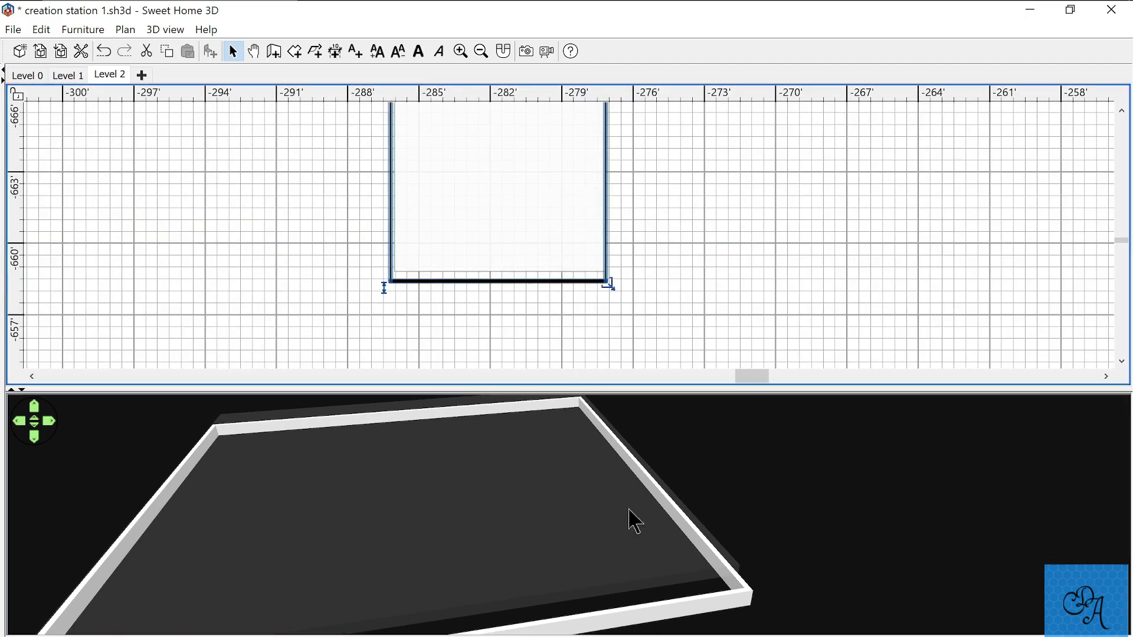
{"action": "scroll", "coordinate": [501, 267], "scroll_direction": "up", "scroll_amount": 3}
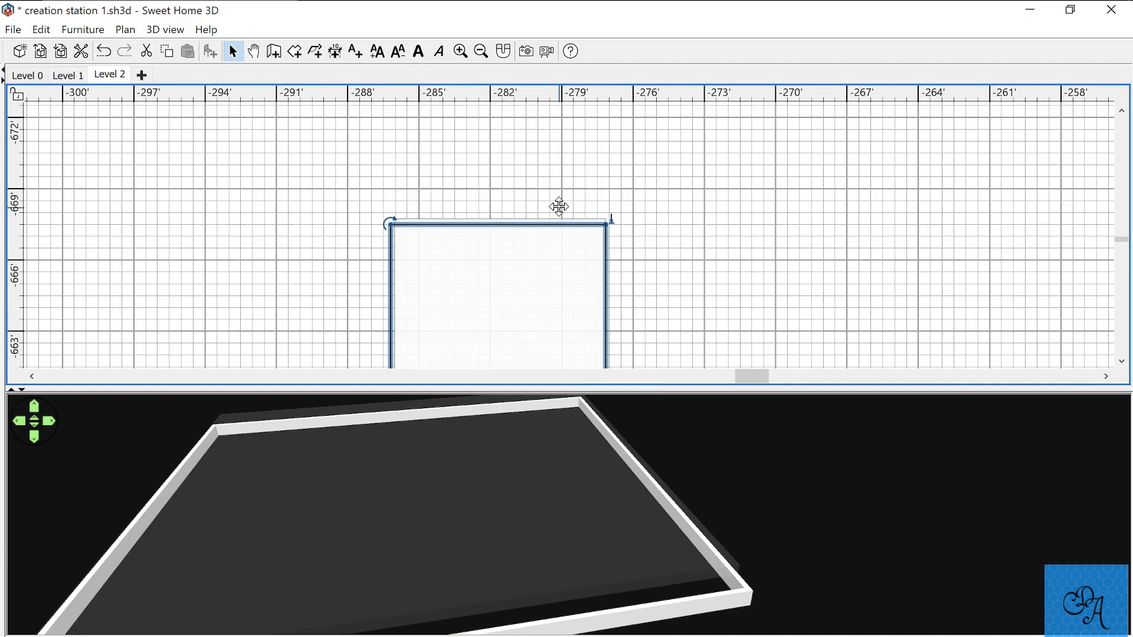
{"action": "left_click_drag", "start_coordinate": [610, 143], "coordinate": [606, 136]}
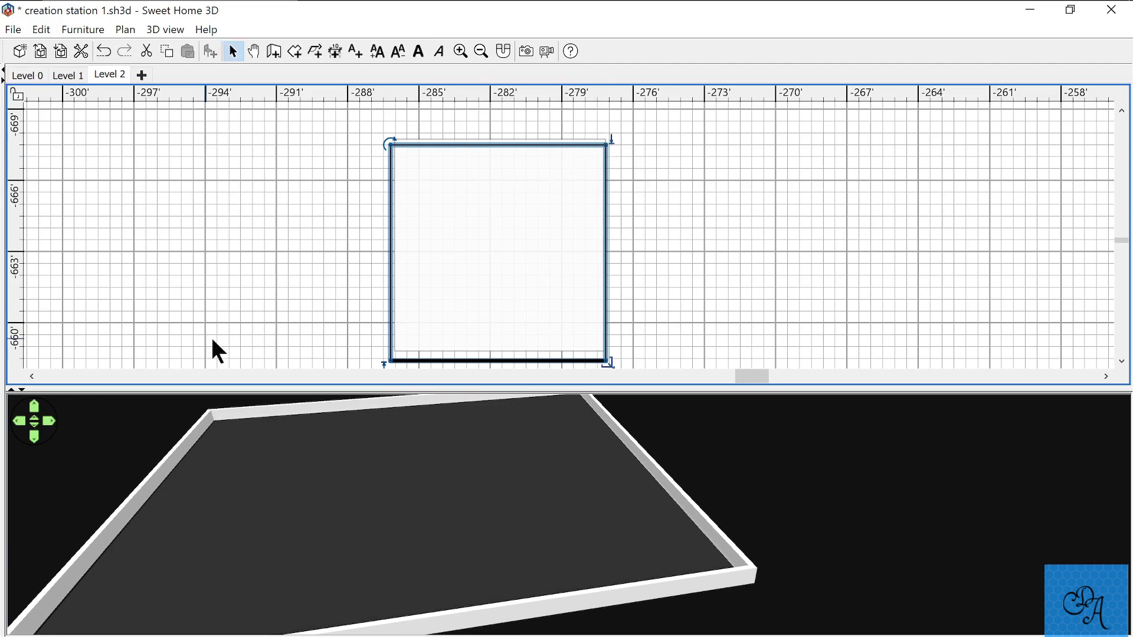
{"action": "left_click_drag", "start_coordinate": [453, 318], "coordinate": [453, 310]}
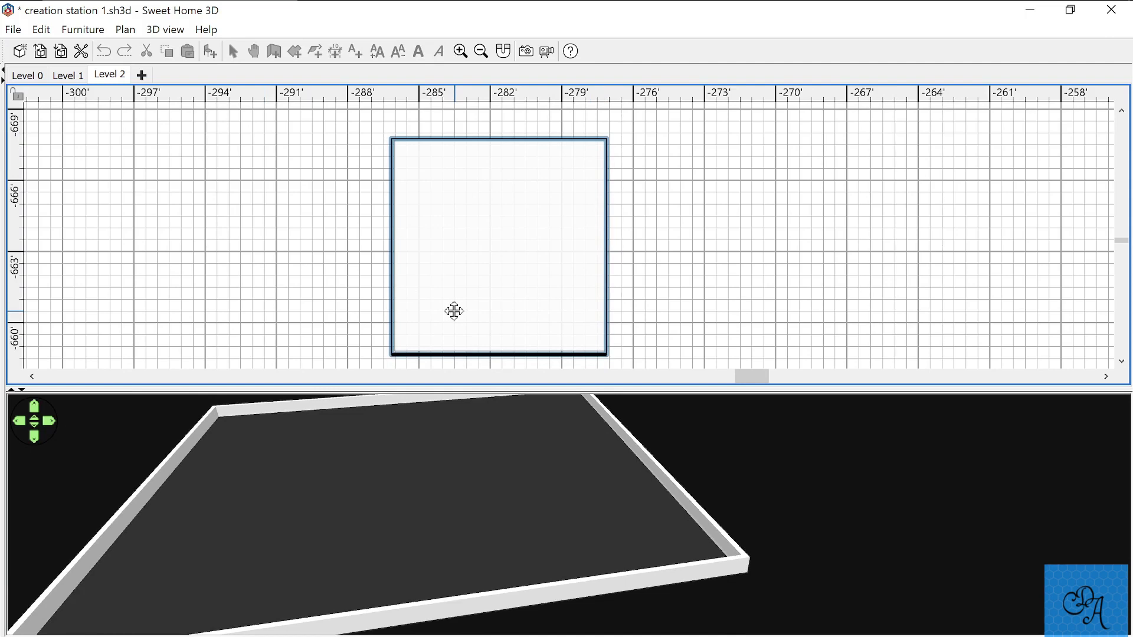
{"action": "left_click", "coordinate": [291, 318]}
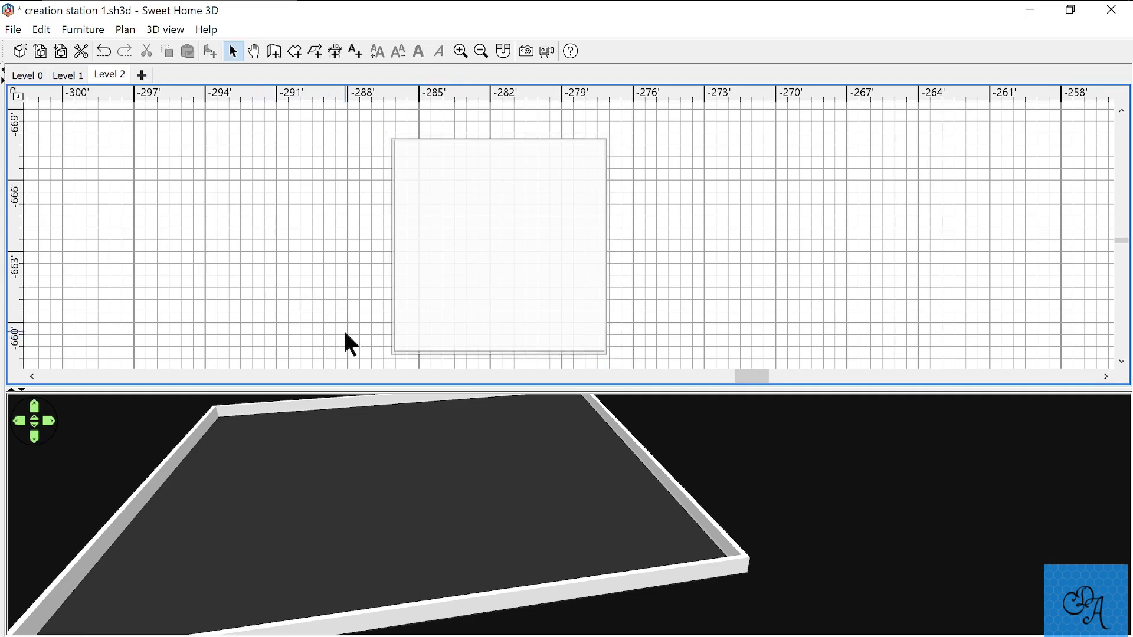
Shift the window frame slightly in the plan so its edges sit evenly around the glass pane.
{"action": "scroll", "coordinate": [345, 333], "scroll_direction": "up", "scroll_amount": 3}
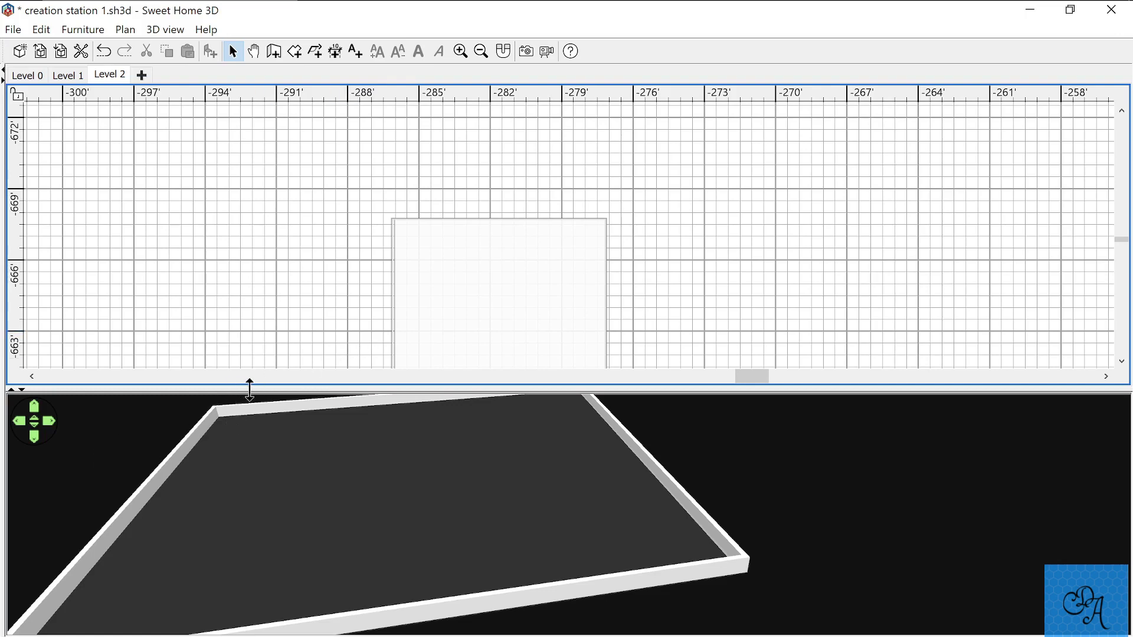
{"action": "scroll", "coordinate": [447, 317], "scroll_direction": "down", "scroll_amount": 3}
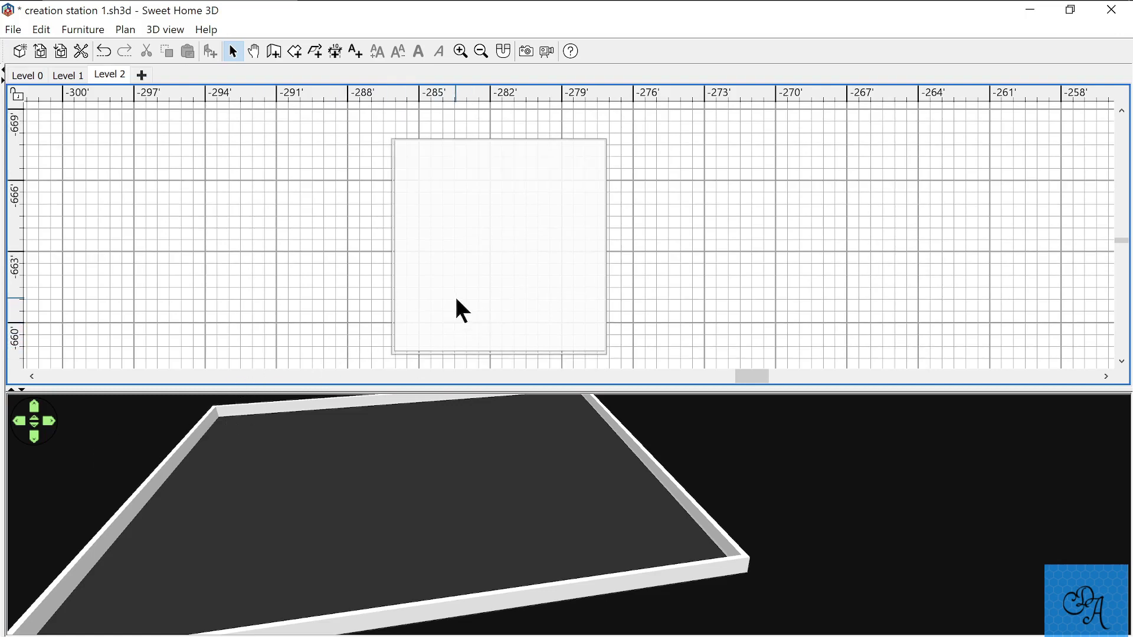
{"action": "mouse_move", "coordinate": [454, 301]}
{"action": "left_mouse_down"}
{"action": "mouse_move", "coordinate": [455, 279]}
{"action": "mouse_move", "coordinate": [452, 308]}
{"action": "mouse_move", "coordinate": [456, 296]}
{"action": "left_mouse_up"}
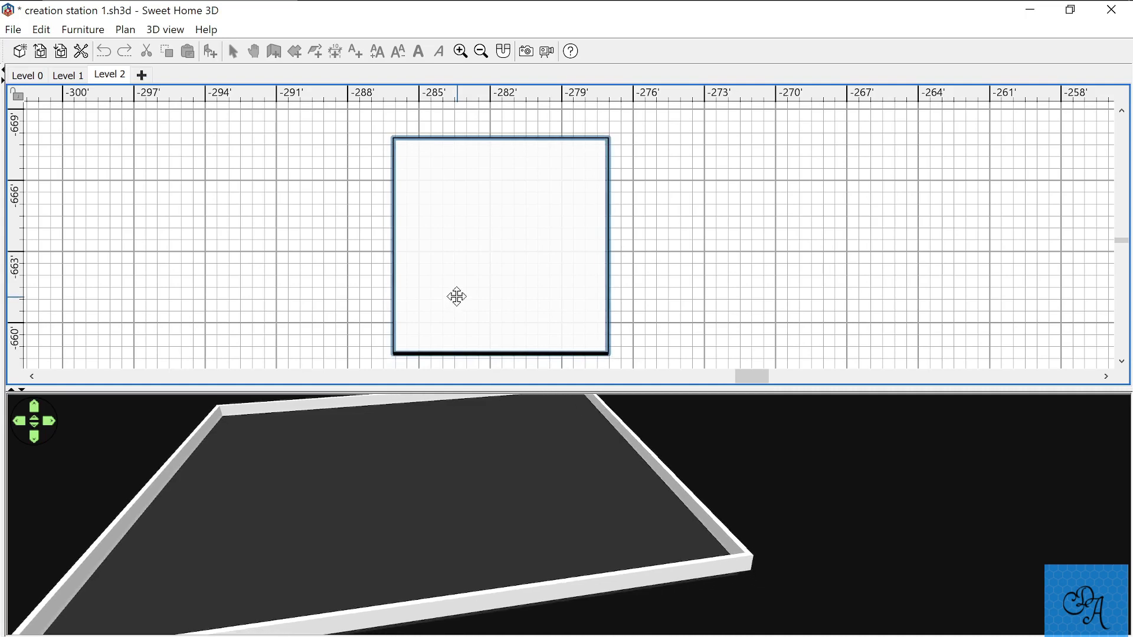
{"action": "left_click_drag", "start_coordinate": [456, 296], "coordinate": [457, 296]}
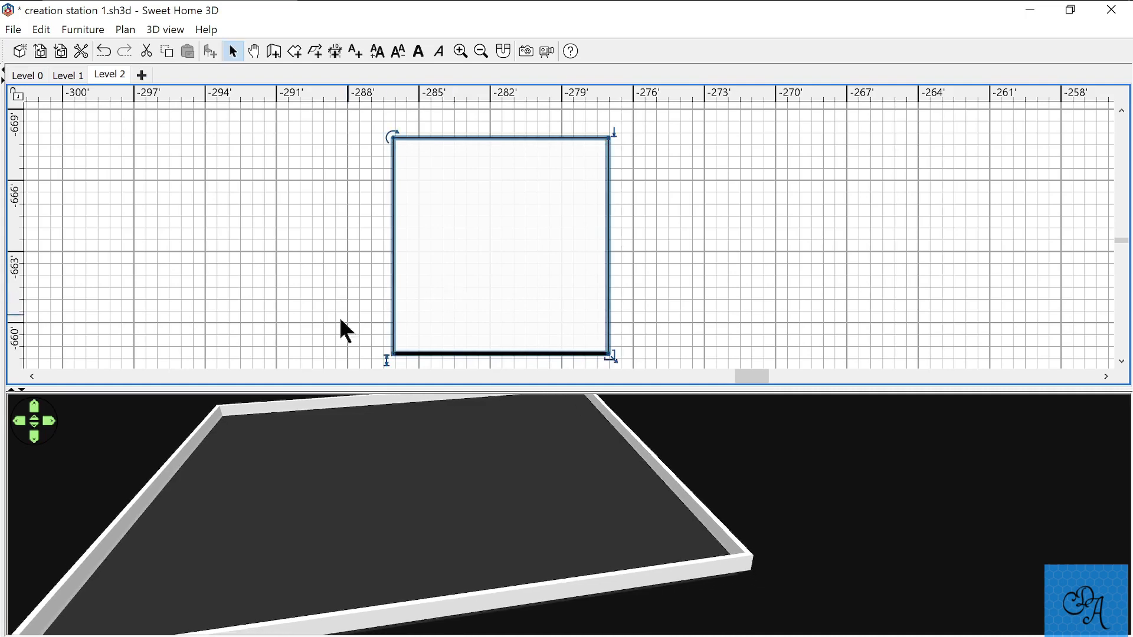
Select the imported window glass and nudge it slightly sideways within the frame in the plan.
{"action": "left_click_drag", "start_coordinate": [234, 391], "coordinate": [234, 68]}
{"action": "left_click_drag", "start_coordinate": [236, 472], "coordinate": [257, 459]}
{"action": "scroll", "coordinate": [257, 470], "scroll_direction": "up", "scroll_amount": 5}
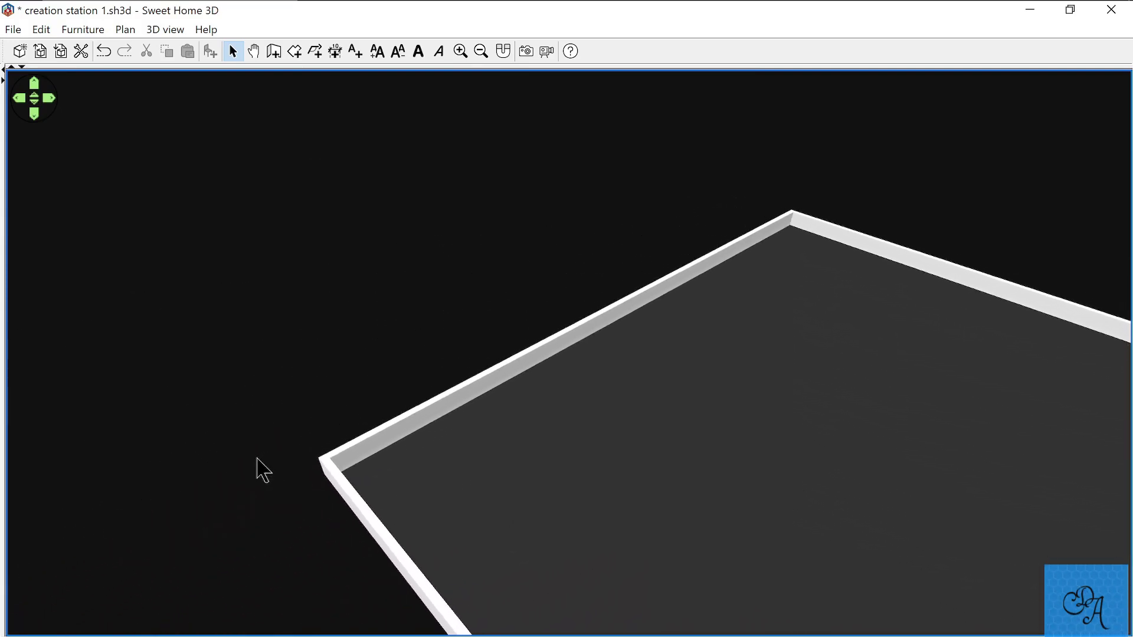
{"action": "scroll", "coordinate": [257, 470], "scroll_direction": "up", "scroll_amount": 3}
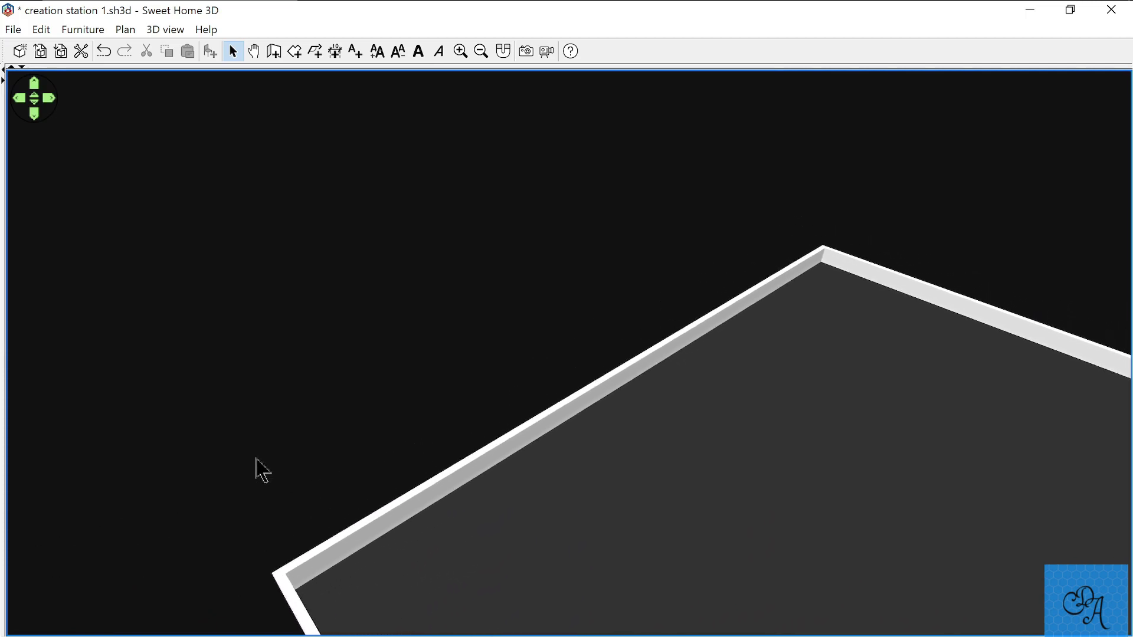
{"action": "left_click_drag", "start_coordinate": [248, 475], "coordinate": [267, 546]}
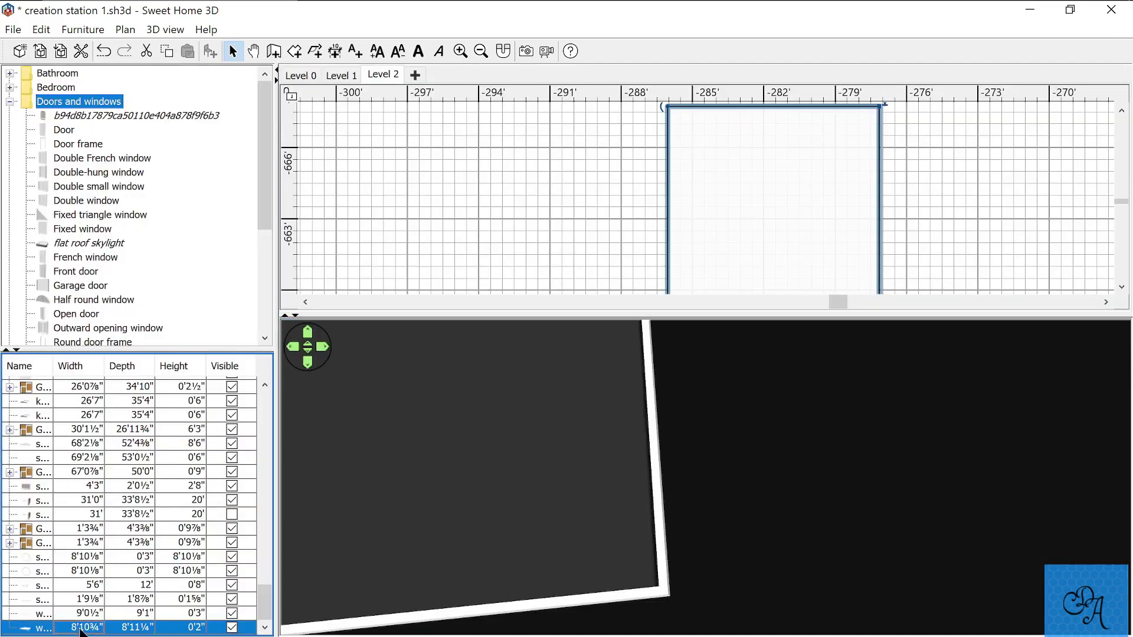
{"action": "scroll", "coordinate": [638, 102], "scroll_direction": "up", "scroll_amount": 2}
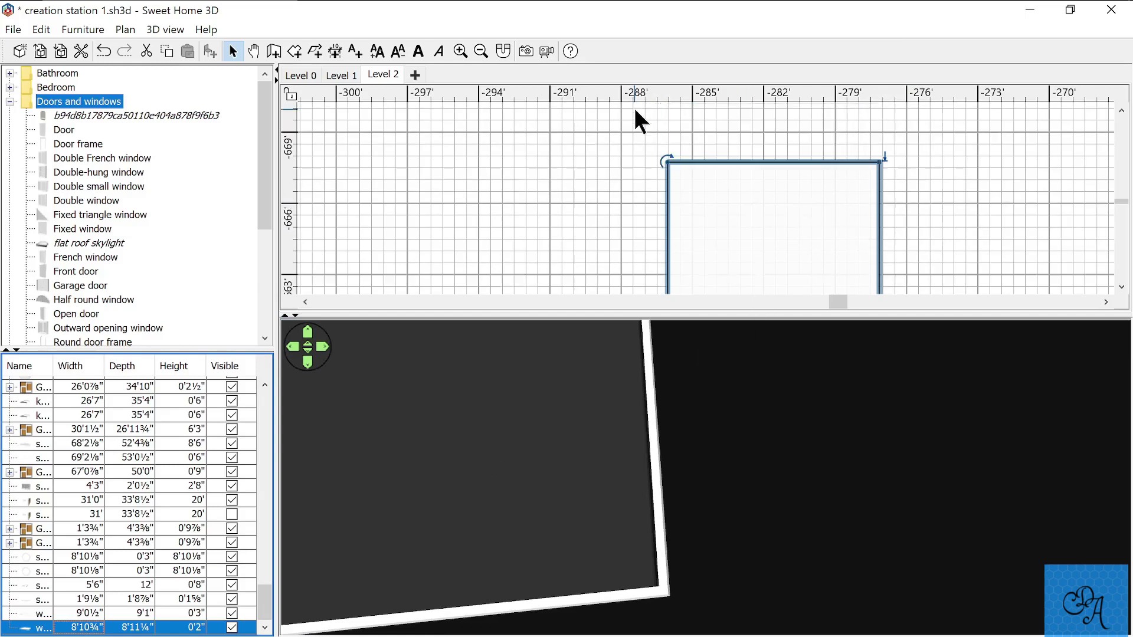
{"action": "left_click", "coordinate": [665, 162]}
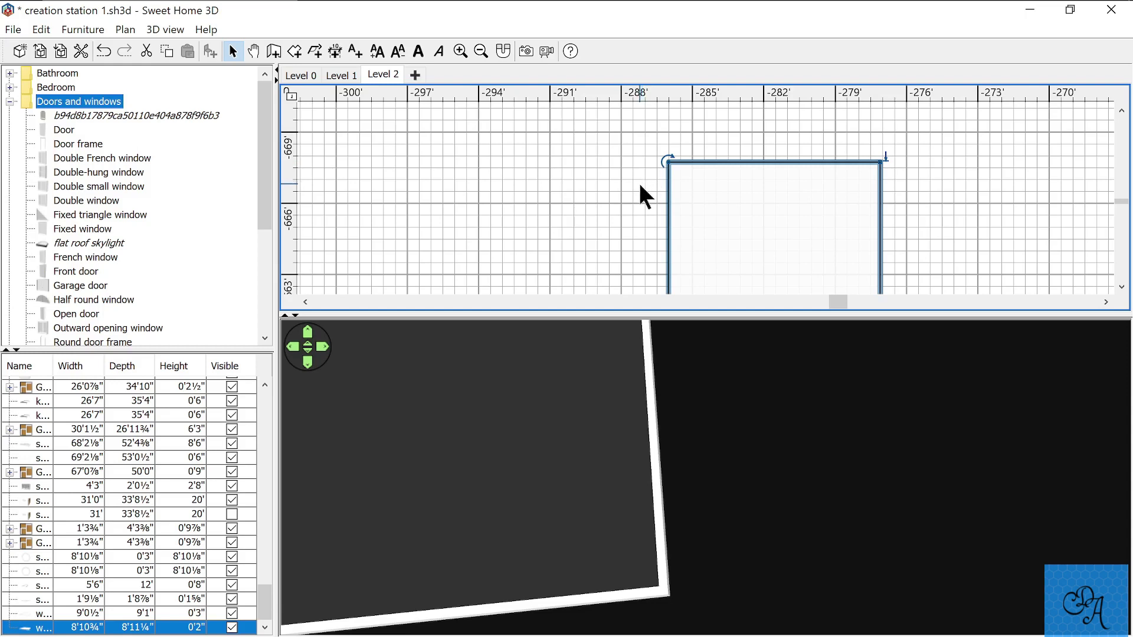
Examine how the glass edges meet the frame, close up in the plan and around the corners in the 3D view.
{"action": "scroll", "coordinate": [642, 182], "scroll_direction": "up", "scroll_amount": 5, "text": "ctrl"}
{"action": "scroll", "coordinate": [641, 170], "scroll_direction": "up", "scroll_amount": 2, "text": "ctrl"}
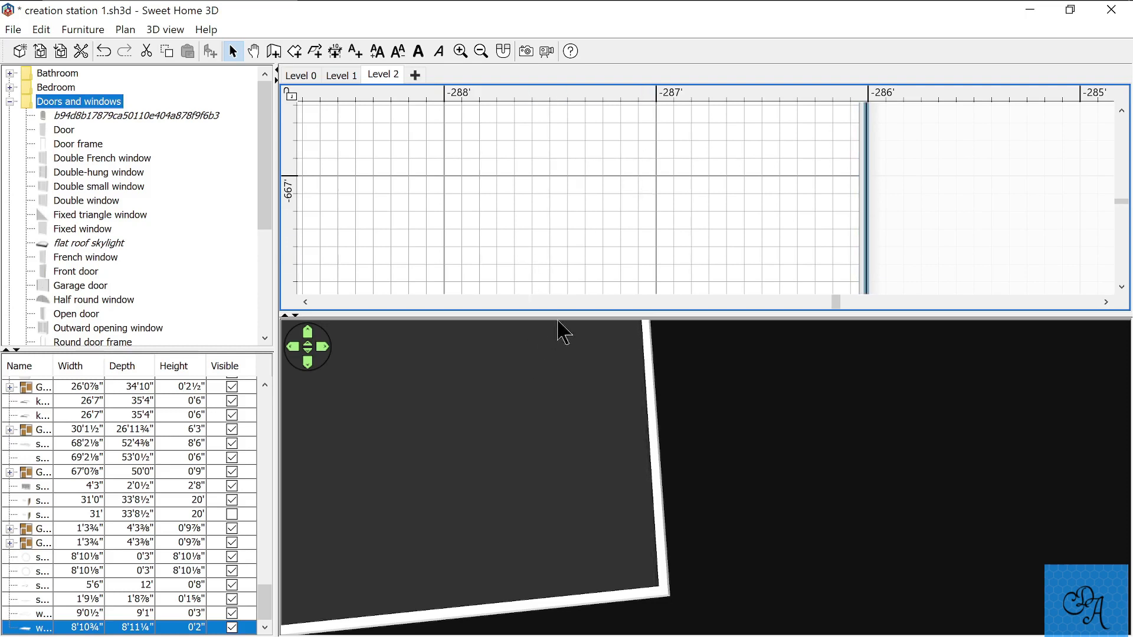
{"action": "left_click_drag", "start_coordinate": [561, 314], "coordinate": [566, 67]}
{"action": "left_click_drag", "start_coordinate": [589, 331], "coordinate": [573, 314]}
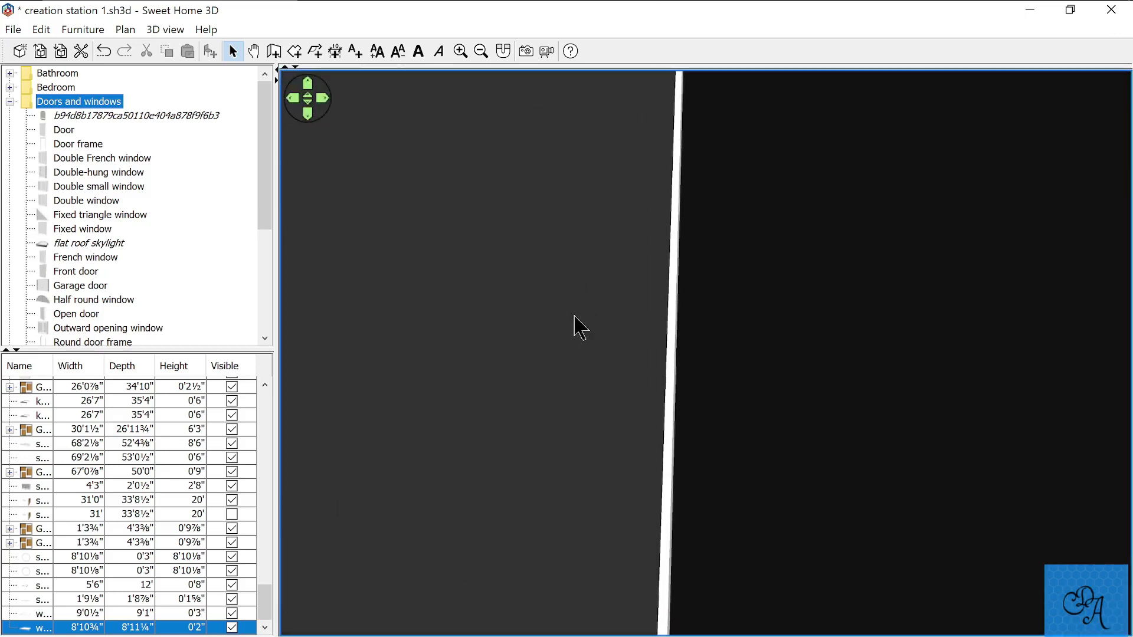
{"action": "scroll", "coordinate": [576, 326], "scroll_direction": "down", "scroll_amount": 5}
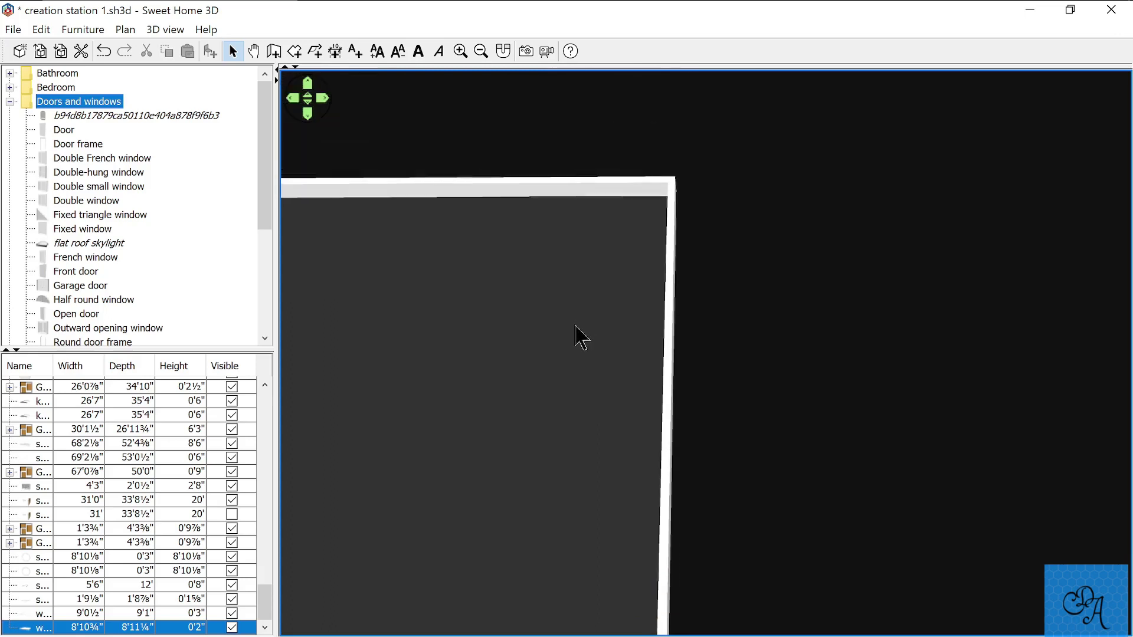
{"action": "scroll", "coordinate": [576, 334], "scroll_direction": "down", "scroll_amount": 5}
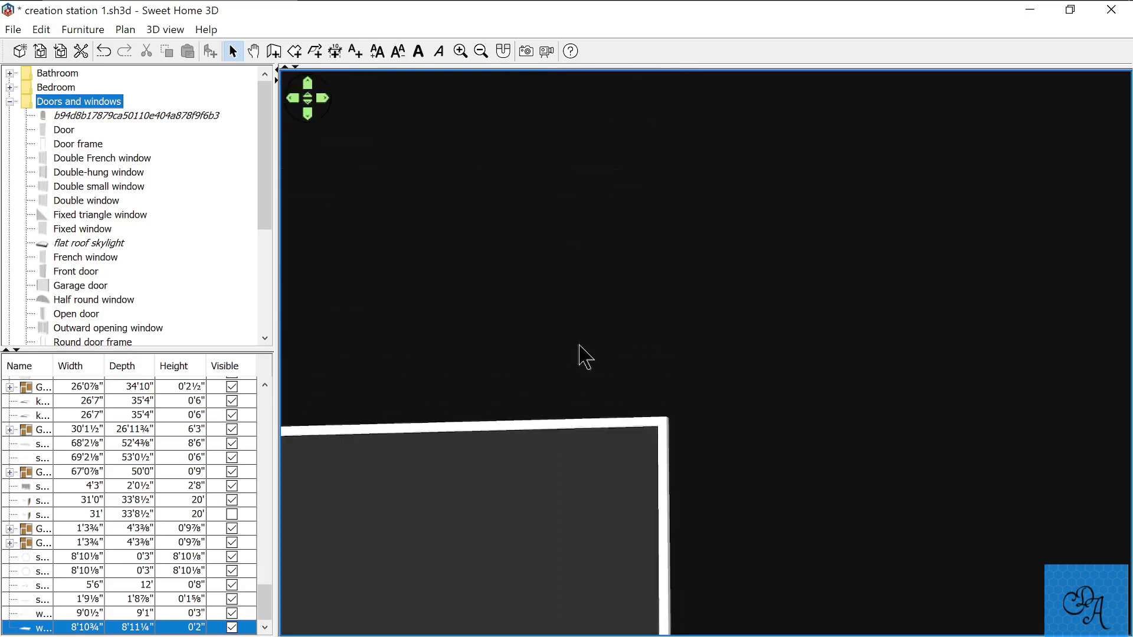
{"action": "scroll", "coordinate": [578, 345], "scroll_direction": "down", "scroll_amount": 3}
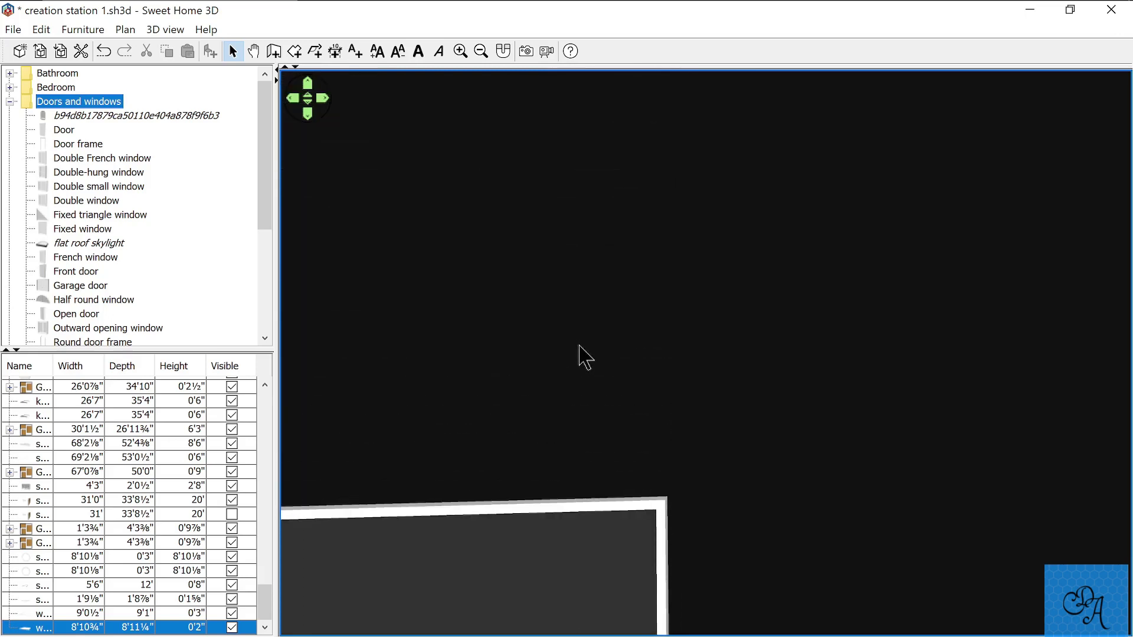
{"action": "scroll", "coordinate": [579, 345], "scroll_direction": "up", "scroll_amount": 3}
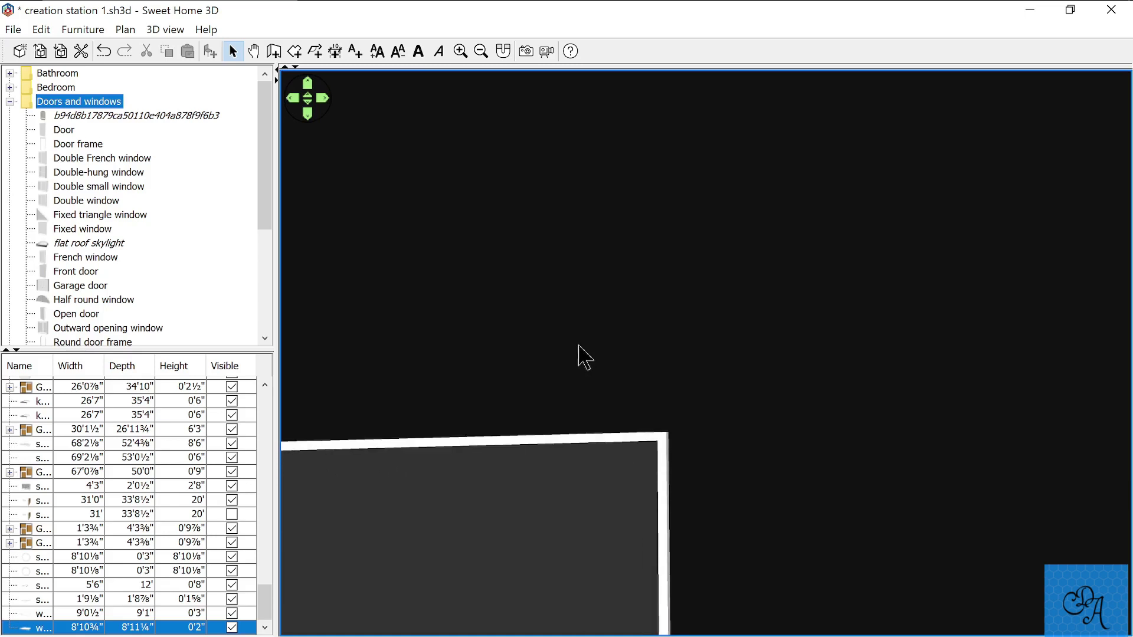
{"action": "left_click_drag", "start_coordinate": [769, 329], "coordinate": [491, 396]}
{"action": "scroll", "coordinate": [499, 388], "scroll_direction": "up", "scroll_amount": 5}
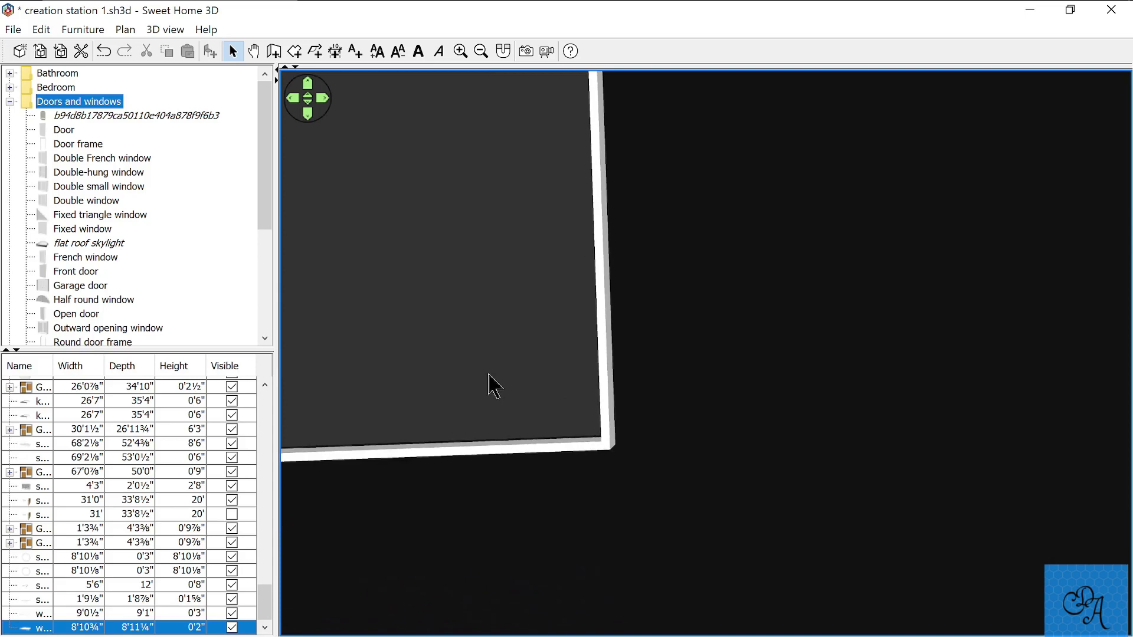
{"action": "scroll", "coordinate": [493, 386], "scroll_direction": "up", "scroll_amount": 1}
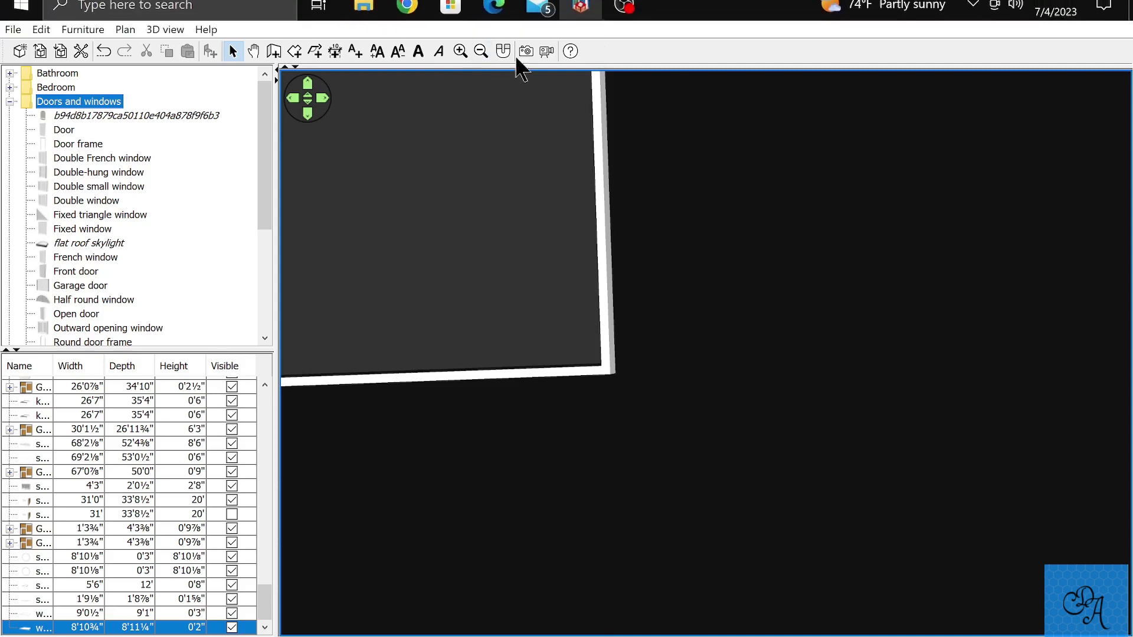
Nudge the window glass slightly in the plan so its visitor-side edge lines up with the frame.
{"action": "left_click_drag", "start_coordinate": [513, 66], "coordinate": [456, 380]}
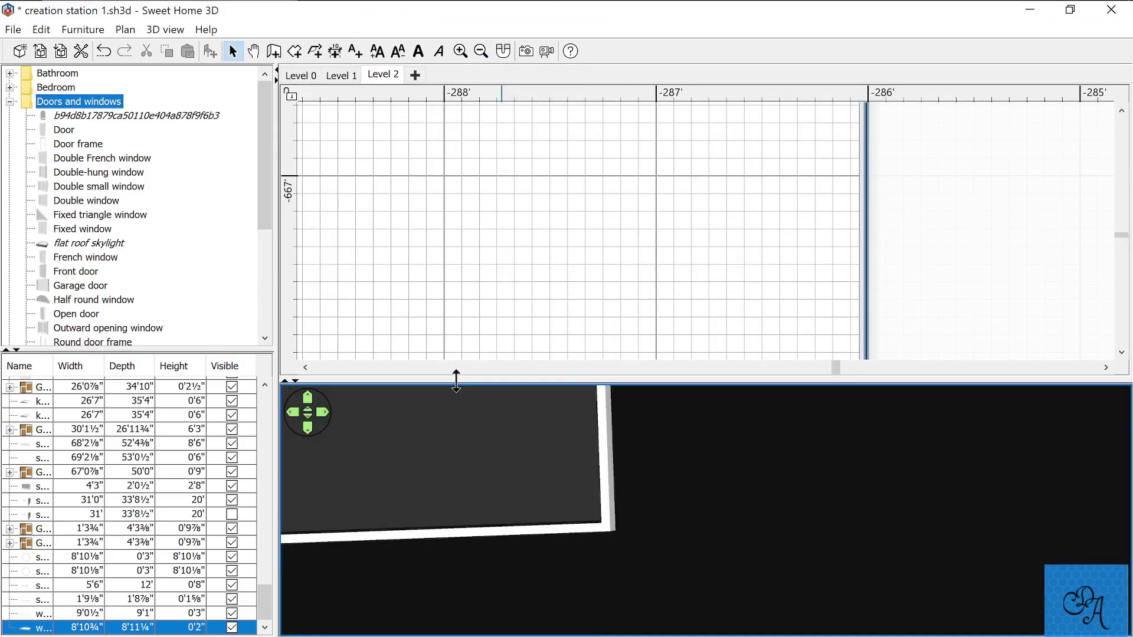
{"action": "scroll", "coordinate": [615, 316], "scroll_direction": "down", "scroll_amount": 5}
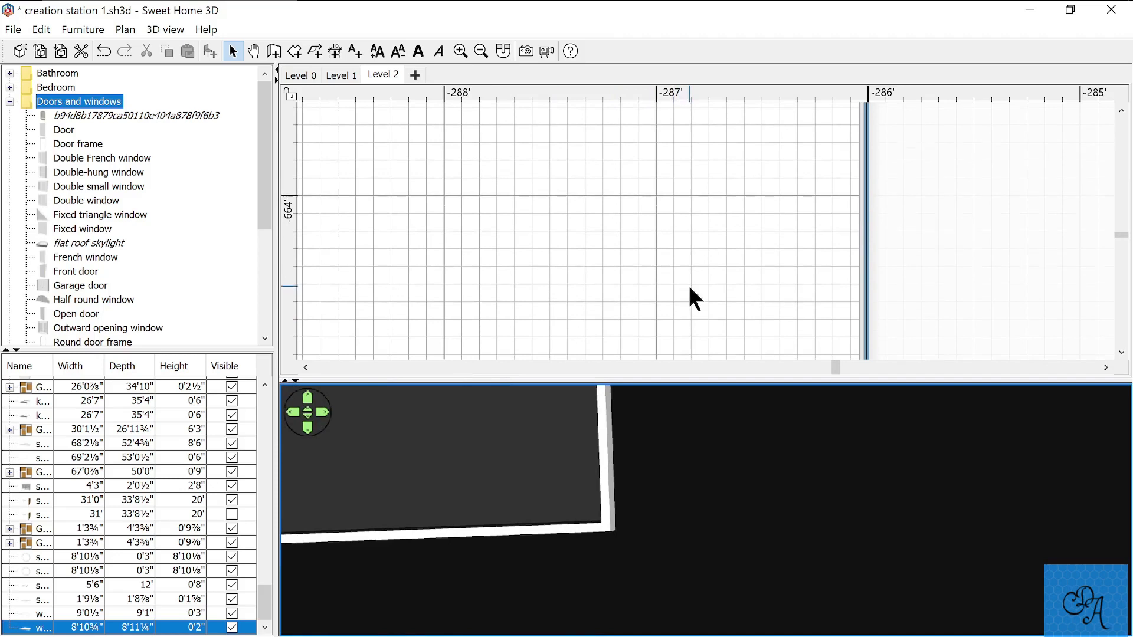
{"action": "scroll", "coordinate": [744, 289], "scroll_direction": "down", "scroll_amount": 3}
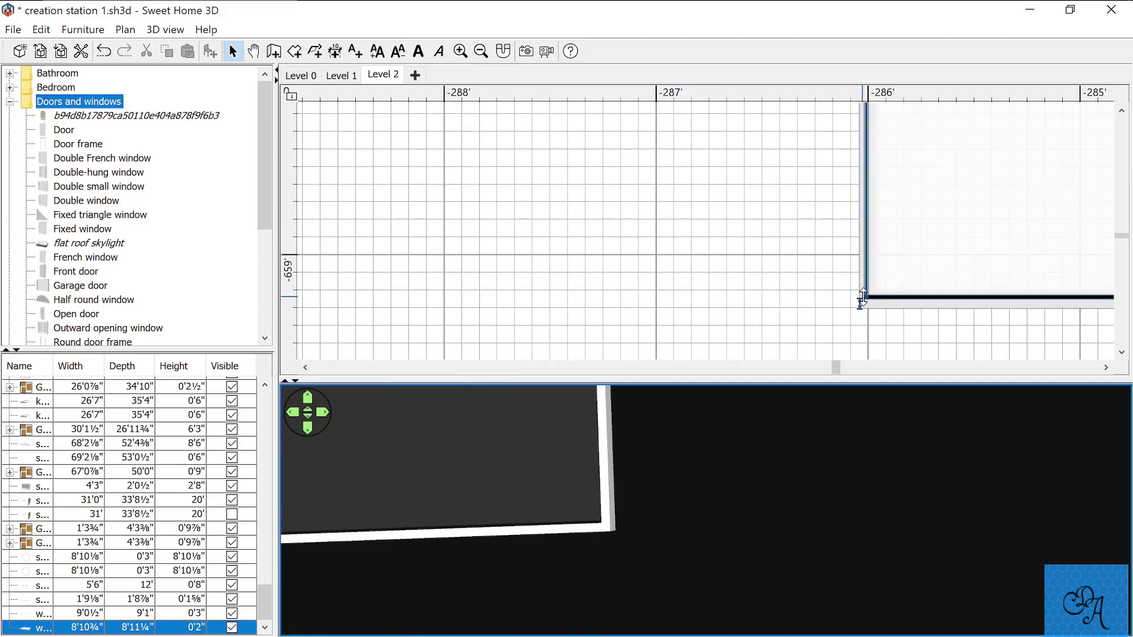
{"action": "left_click", "coordinate": [858, 301]}
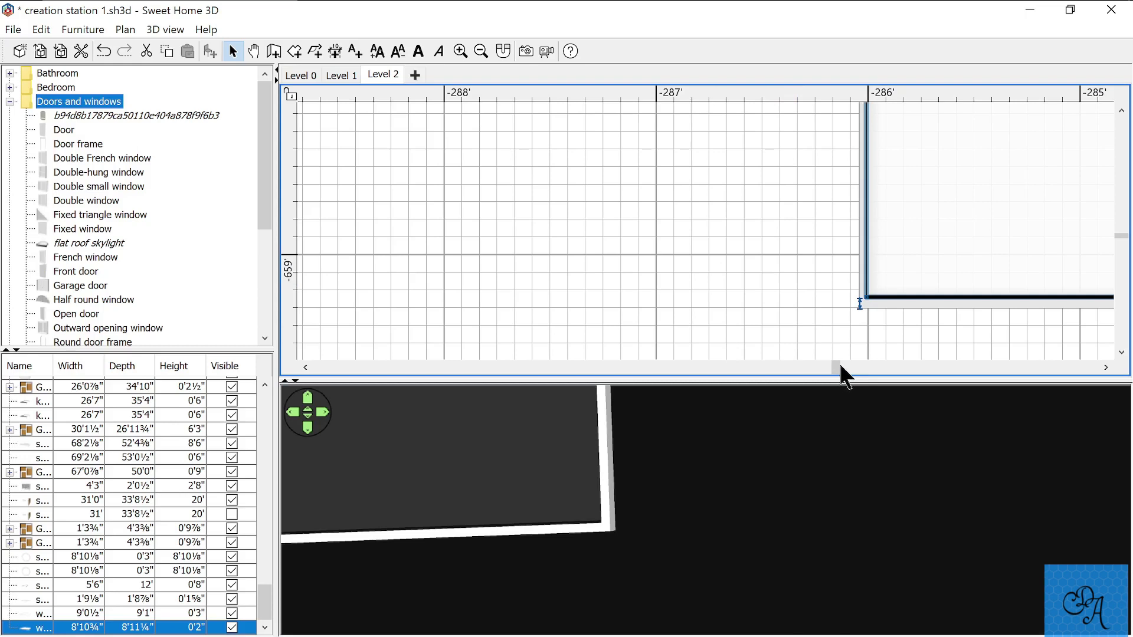
{"action": "left_click_drag", "start_coordinate": [836, 368], "coordinate": [838, 371]}
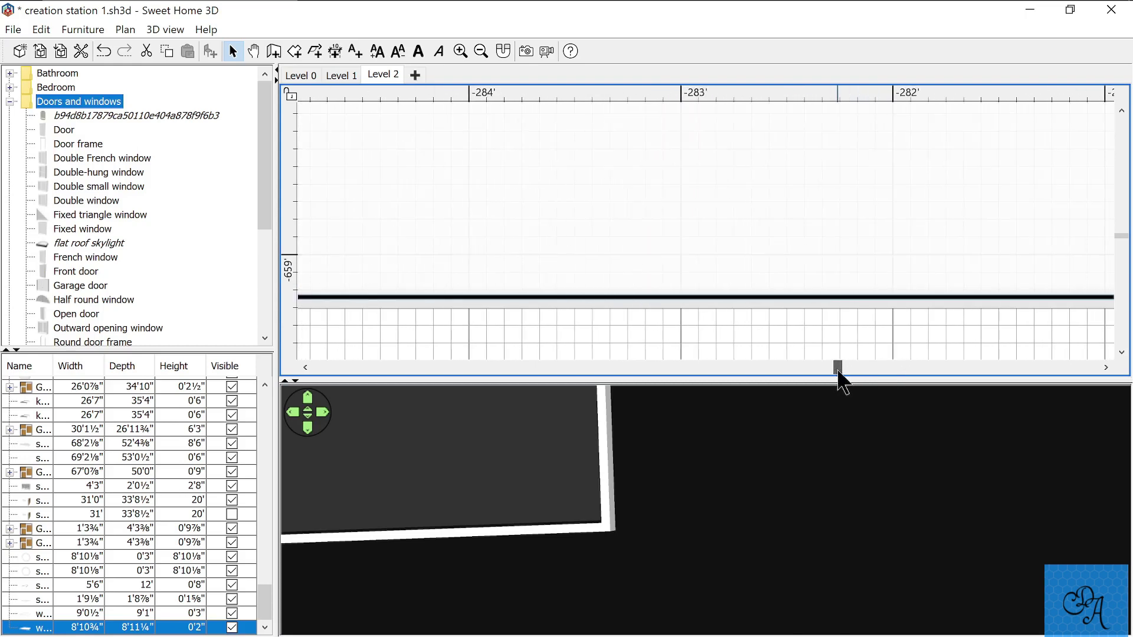
{"action": "scroll", "coordinate": [706, 361], "scroll_direction": "up", "scroll_amount": 5}
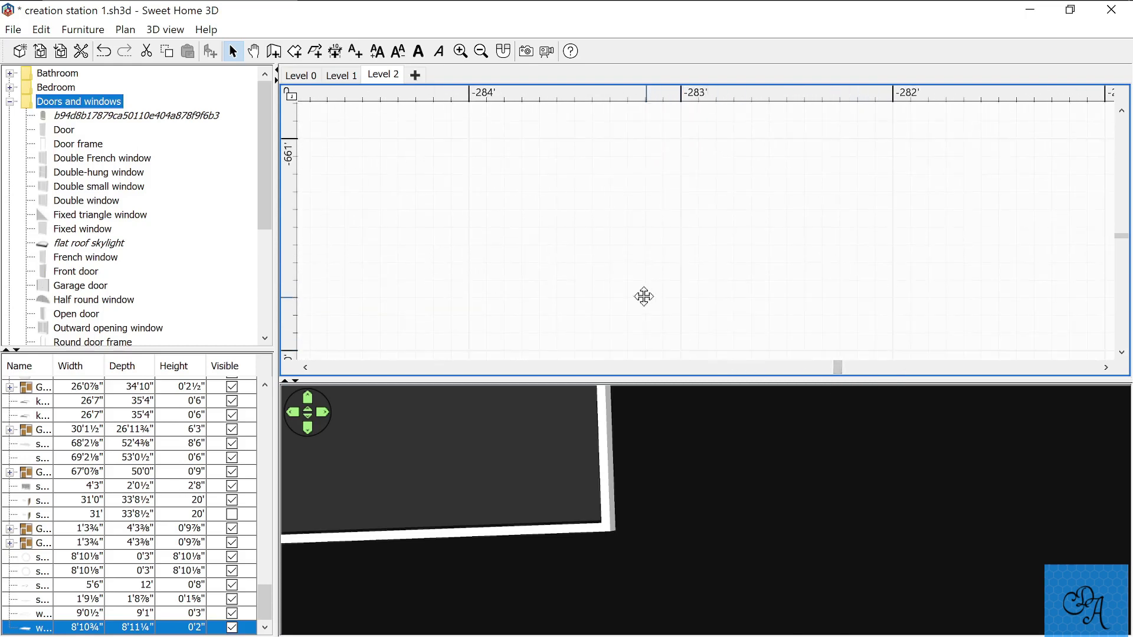
{"action": "scroll", "coordinate": [623, 304], "scroll_direction": "down", "scroll_amount": 1, "text": "ctrl"}
{"action": "scroll", "coordinate": [623, 304], "scroll_direction": "down", "scroll_amount": 1, "text": "ctrl"}
{"action": "scroll", "coordinate": [596, 319], "scroll_direction": "up", "scroll_amount": 1}
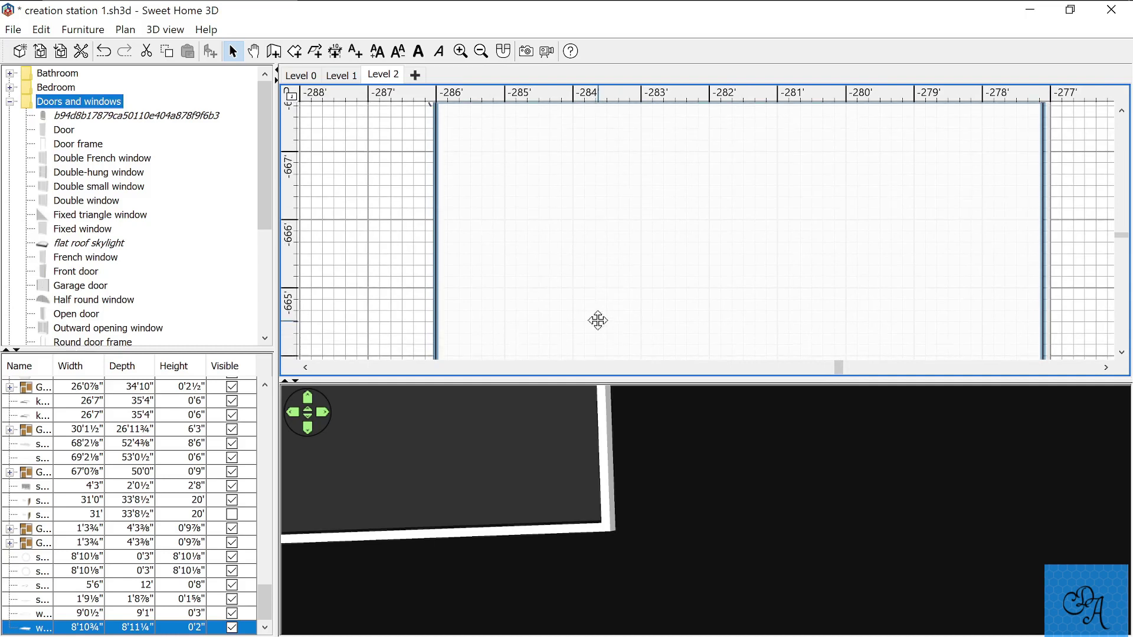
{"action": "scroll", "coordinate": [574, 321], "scroll_direction": "up", "scroll_amount": 4}
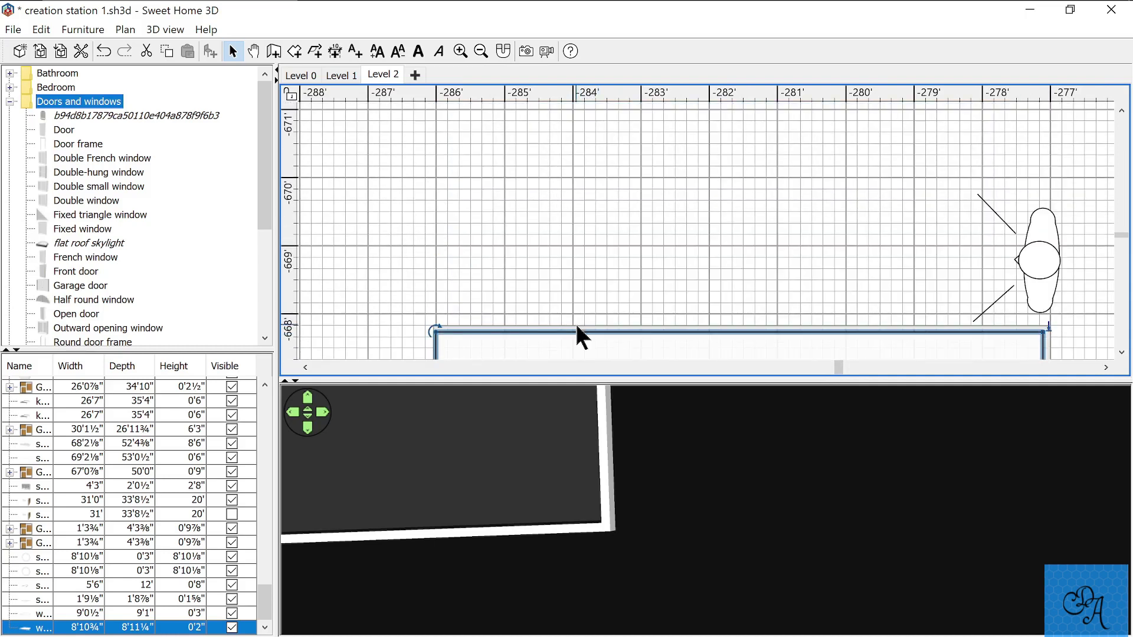
{"action": "scroll", "coordinate": [575, 326], "scroll_direction": "down", "scroll_amount": 1}
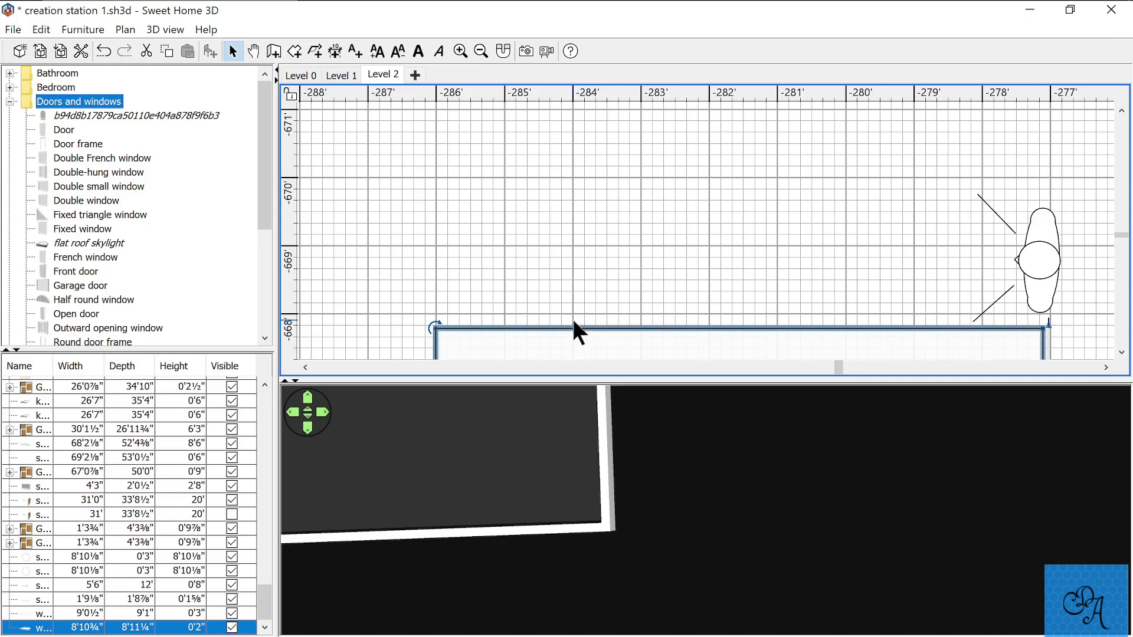
Enlarge the window glass from its lower-right corner in the plan, extending it toward the frame's outer corner.
{"action": "scroll", "coordinate": [572, 316], "scroll_direction": "down", "scroll_amount": 4}
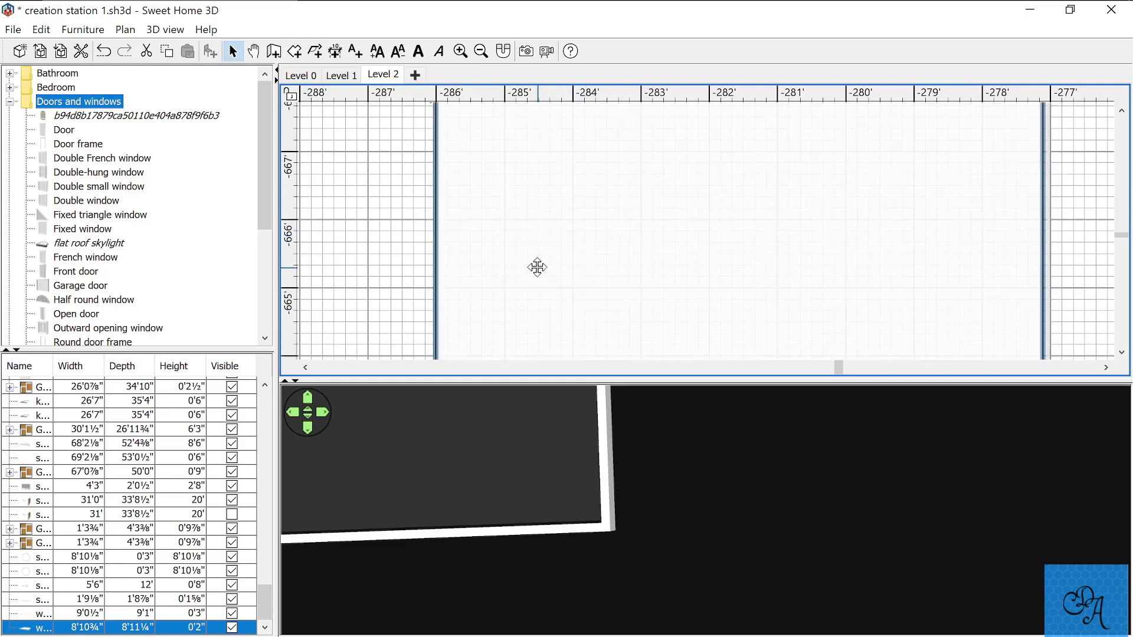
{"action": "scroll", "coordinate": [537, 267], "scroll_direction": "down", "scroll_amount": 7}
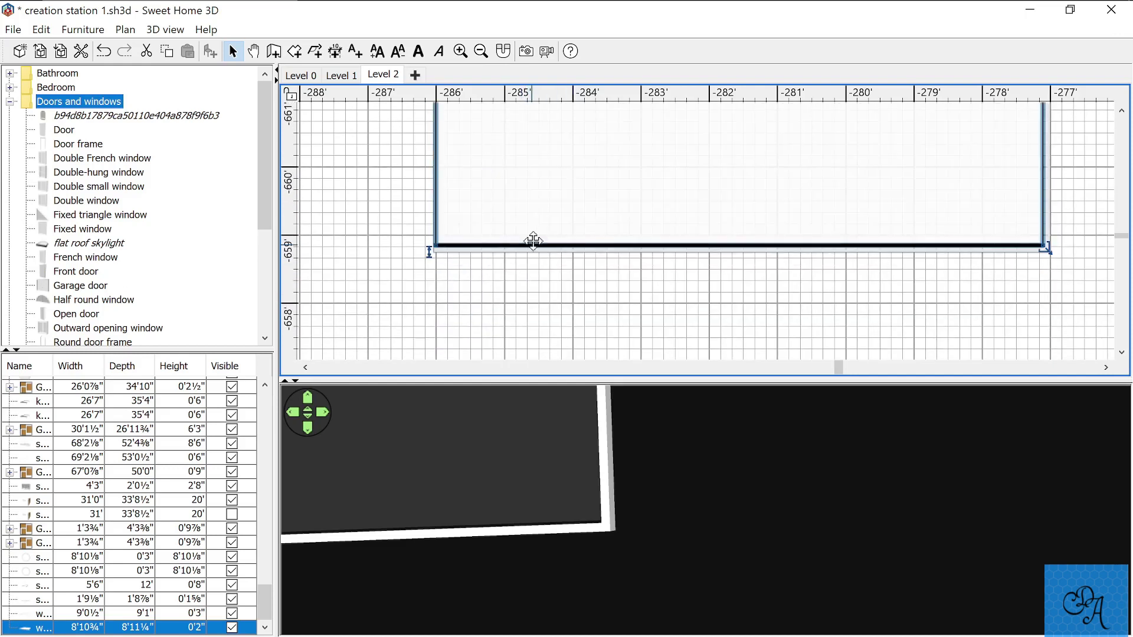
{"action": "scroll", "coordinate": [533, 242], "scroll_direction": "right", "scroll_amount": 7, "text": "shift"}
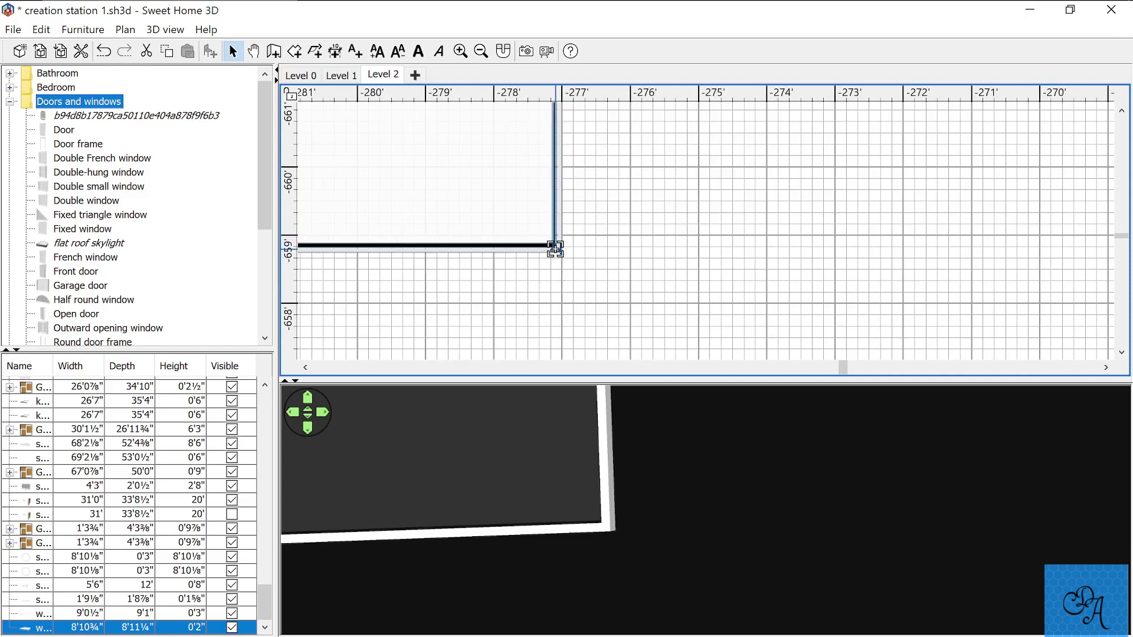
{"action": "scroll", "coordinate": [556, 247], "scroll_direction": "up", "scroll_amount": 3, "text": "ctrl"}
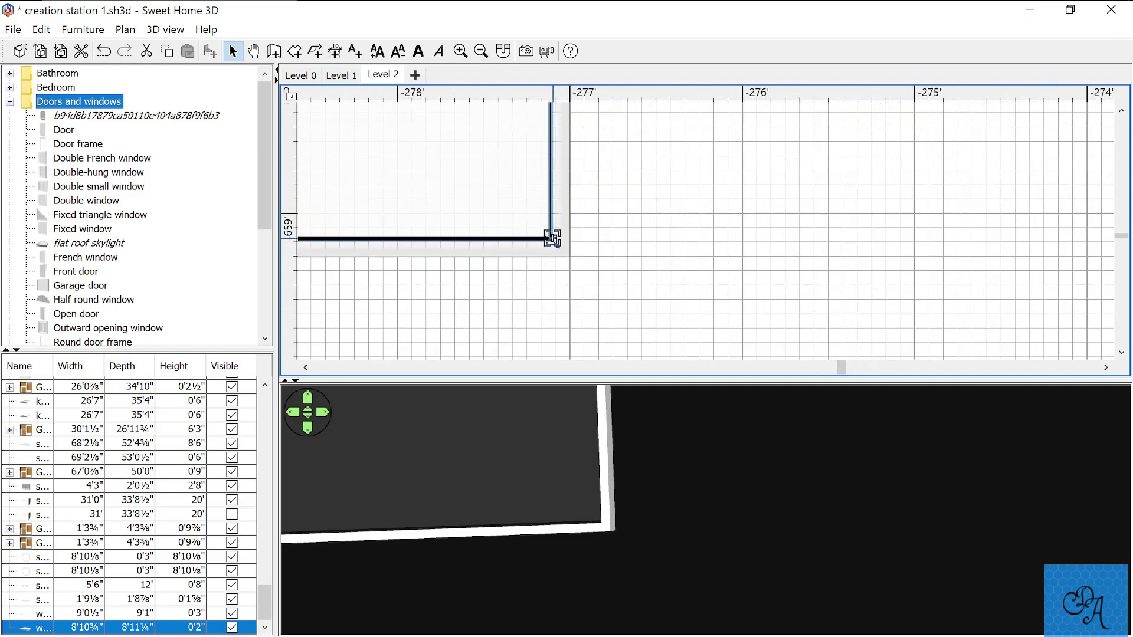
{"action": "left_click_drag", "start_coordinate": [553, 239], "coordinate": [570, 252]}
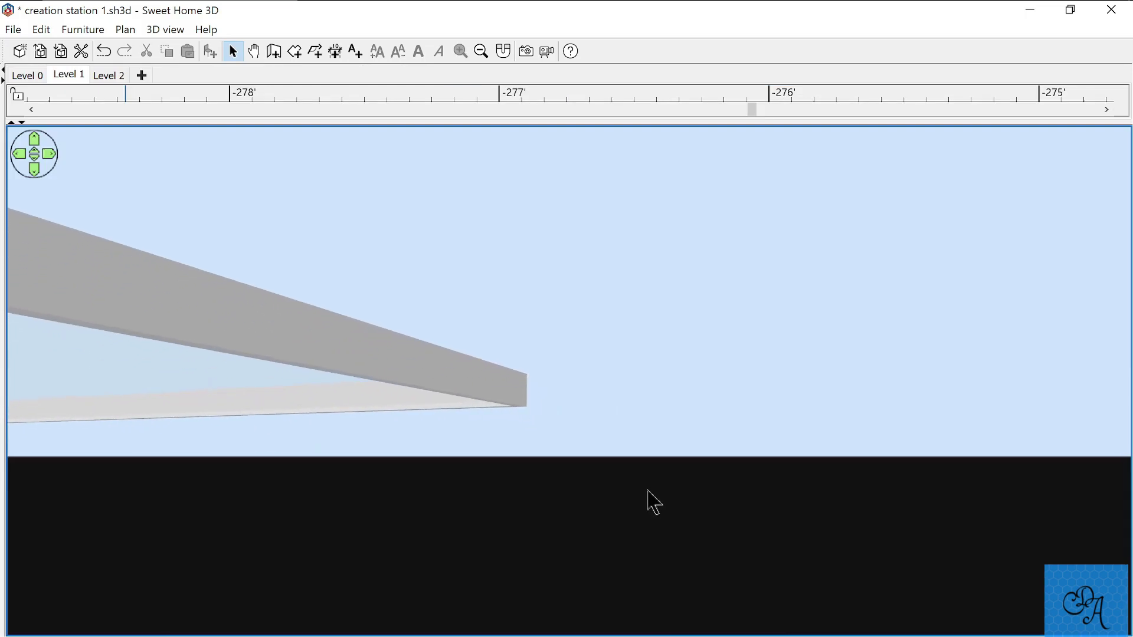
Switch to Level 2 and set the virtual visitor's eyes elevation to 3 to view the window from above.
{"action": "left_click_drag", "start_coordinate": [647, 491], "coordinate": [336, 324]}
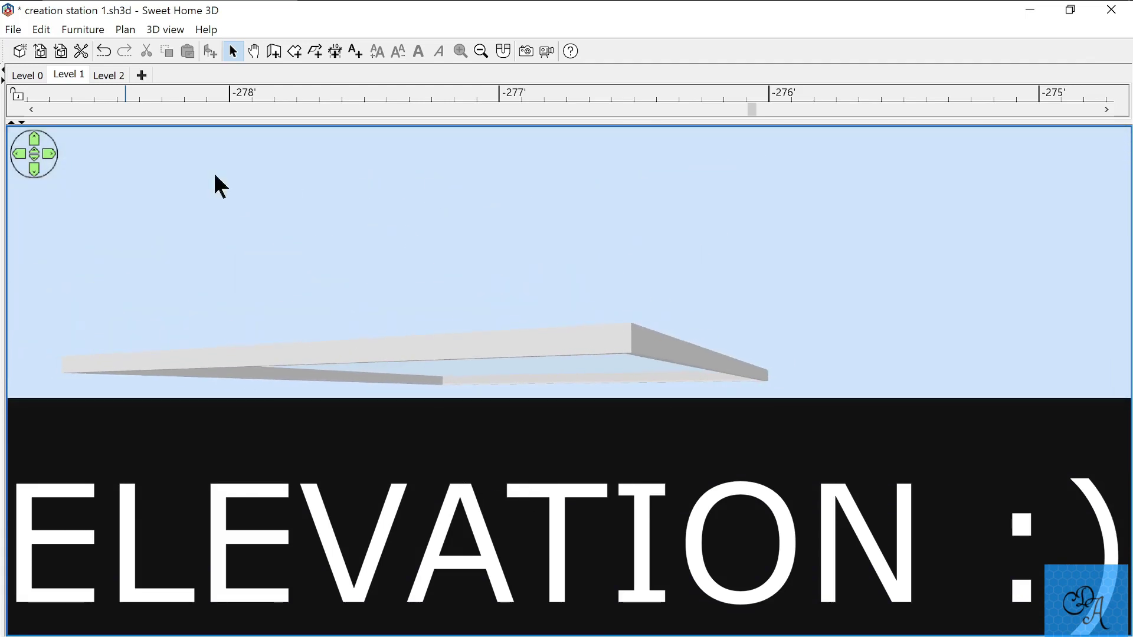
{"action": "left_click", "coordinate": [112, 82]}
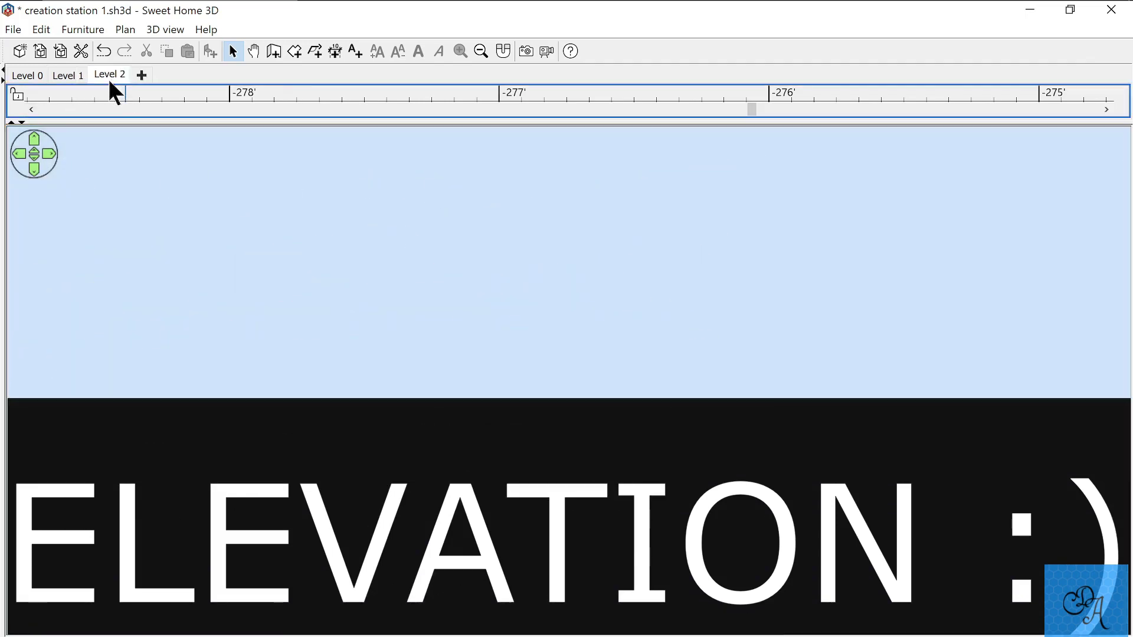
{"action": "double_click", "coordinate": [127, 433]}
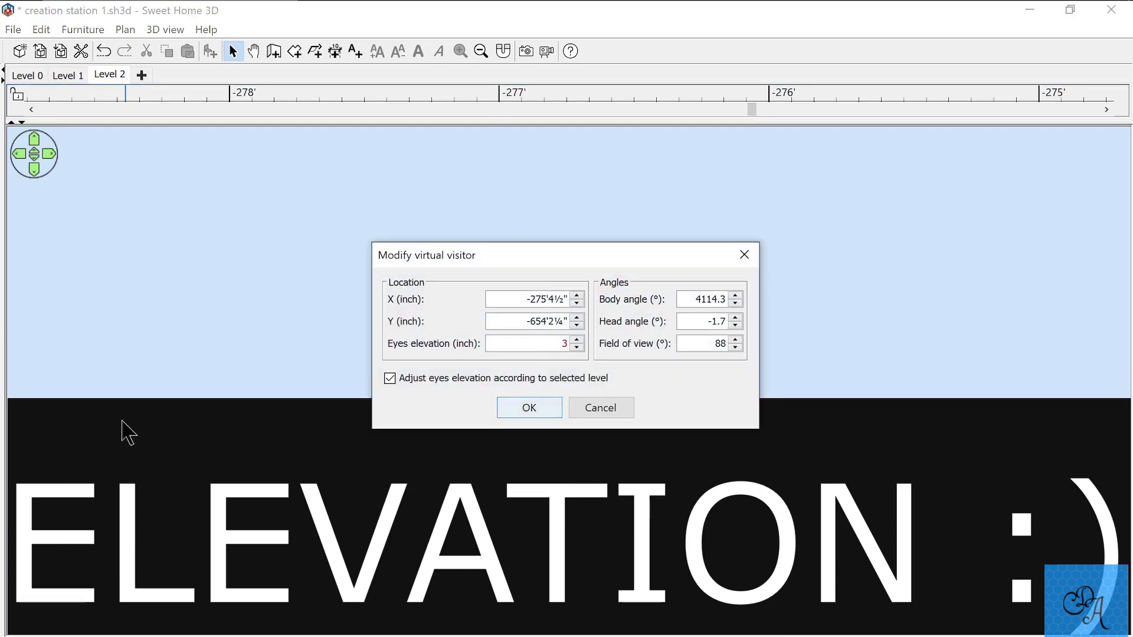
{"action": "key", "text": "Return"}
{"action": "left_click_drag", "start_coordinate": [107, 445], "coordinate": [420, 462]}
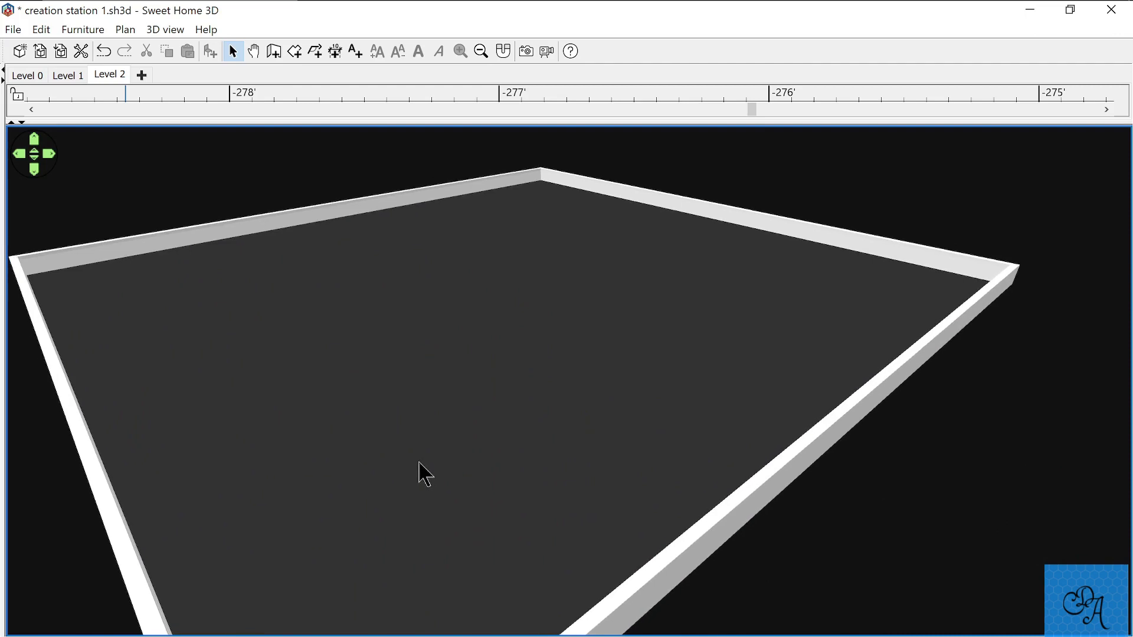
Examine the window frame and its corners from above in the 3D view.
{"action": "key", "text": "Left"}
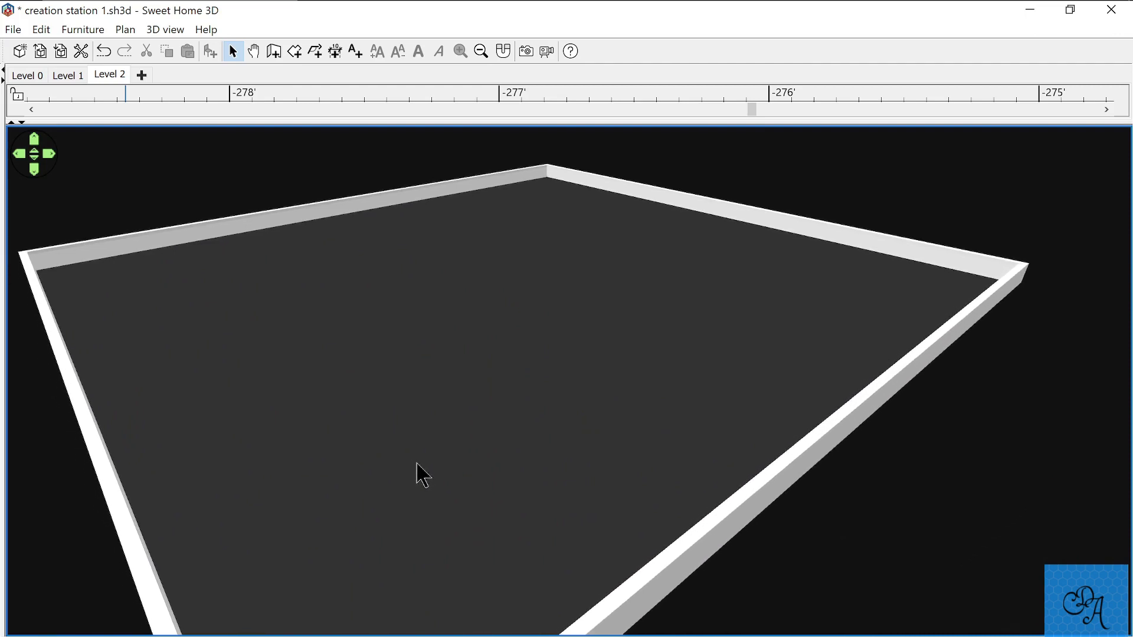
{"action": "key", "text": "Left"}
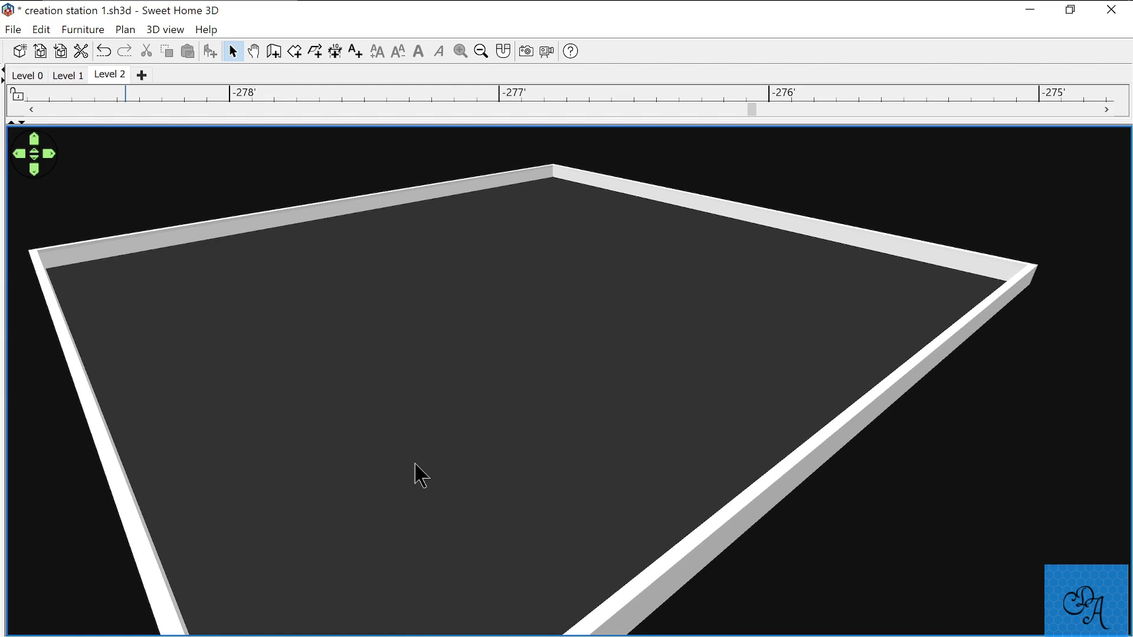
{"action": "left_click_drag", "start_coordinate": [265, 465], "coordinate": [434, 470]}
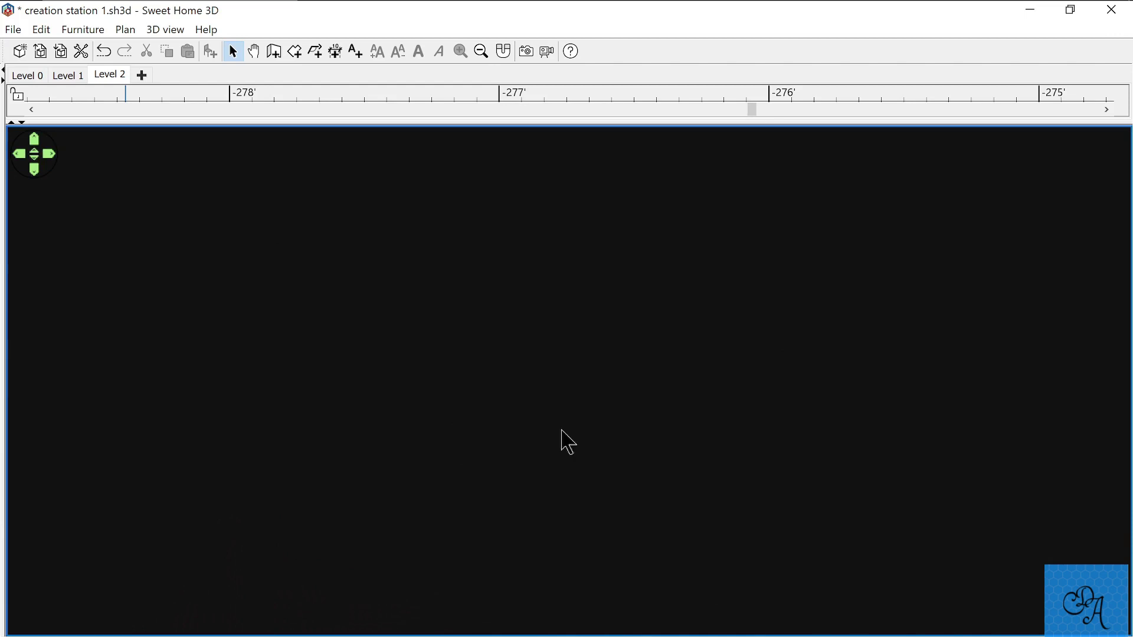
{"action": "left_click_drag", "start_coordinate": [561, 437], "coordinate": [285, 417]}
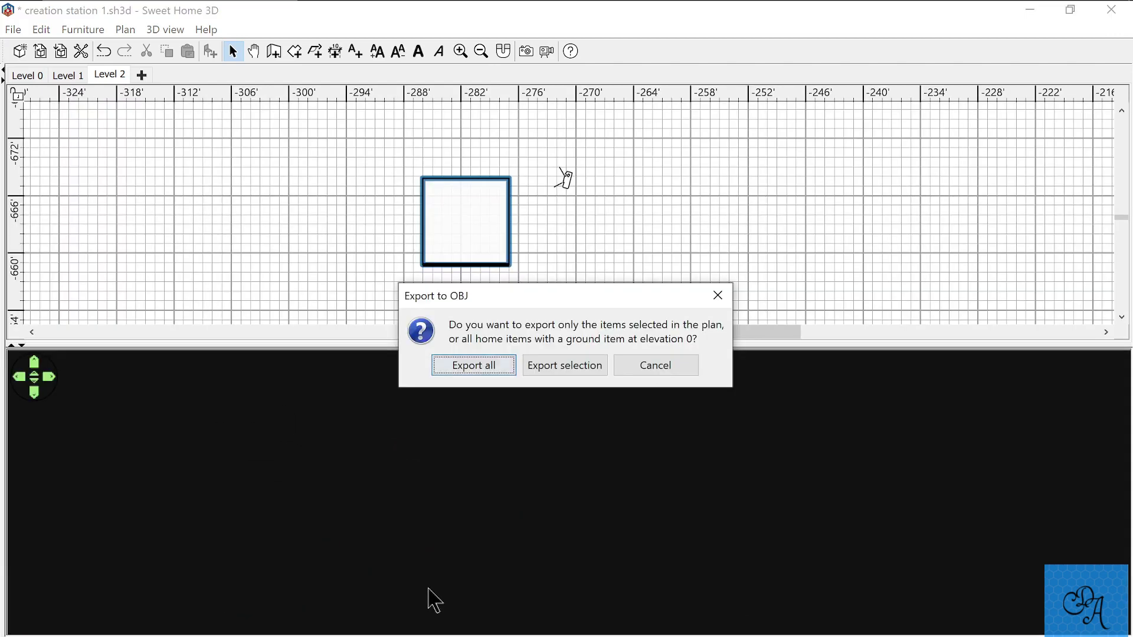
Export only the selected window items to OBJ format.
{"action": "key", "text": "Tab"}
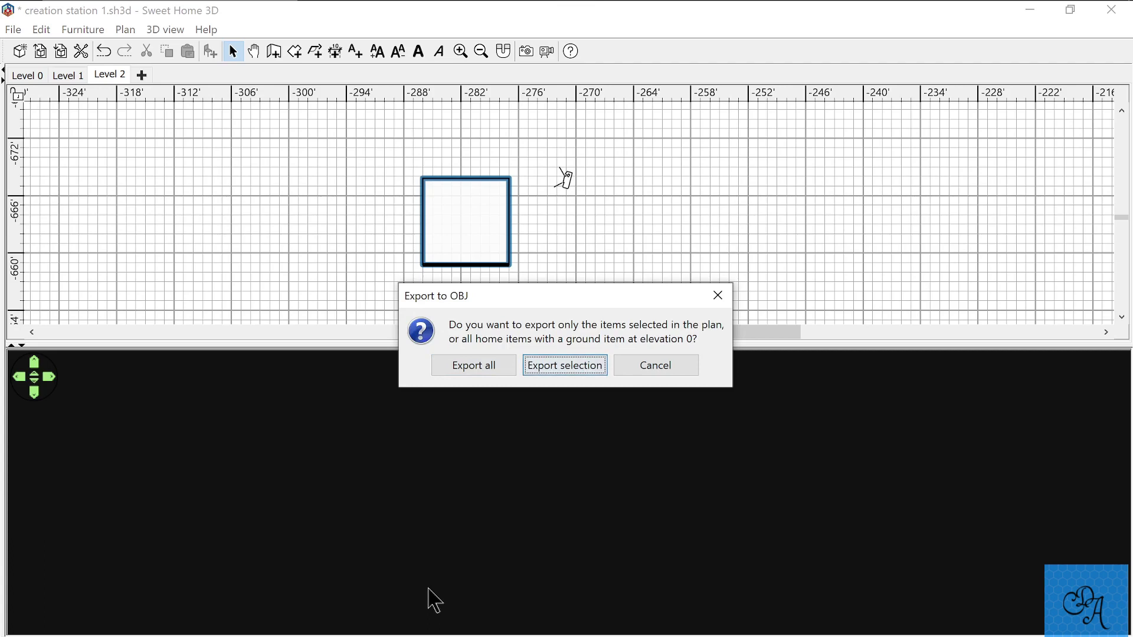
{"action": "key", "text": "Return"}
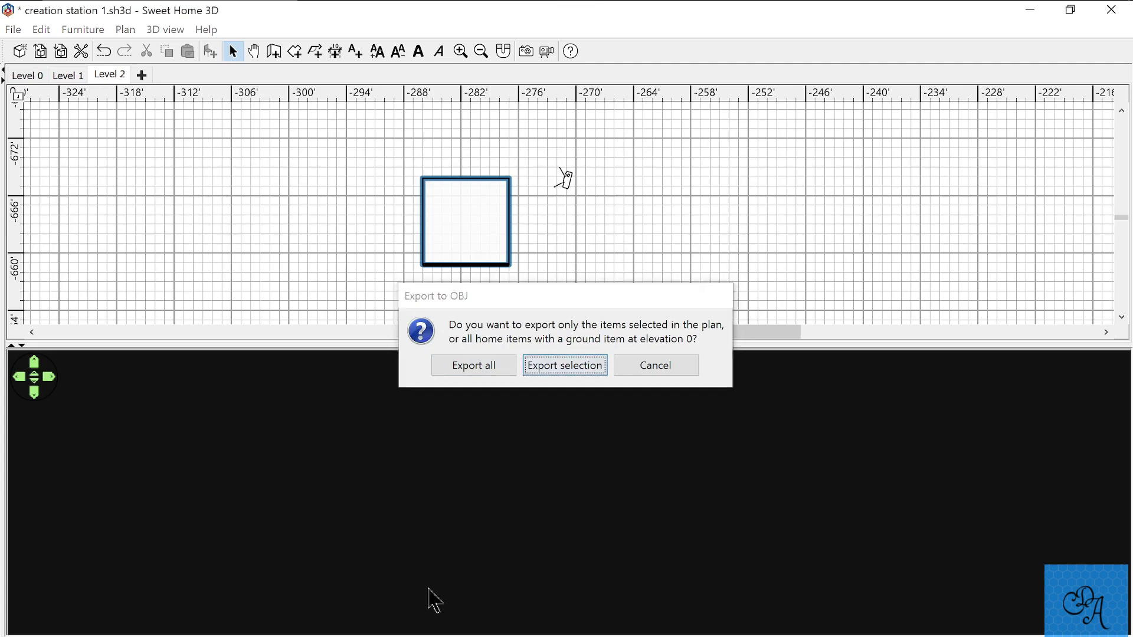
{"action": "left_click", "coordinate": [354, 271]}
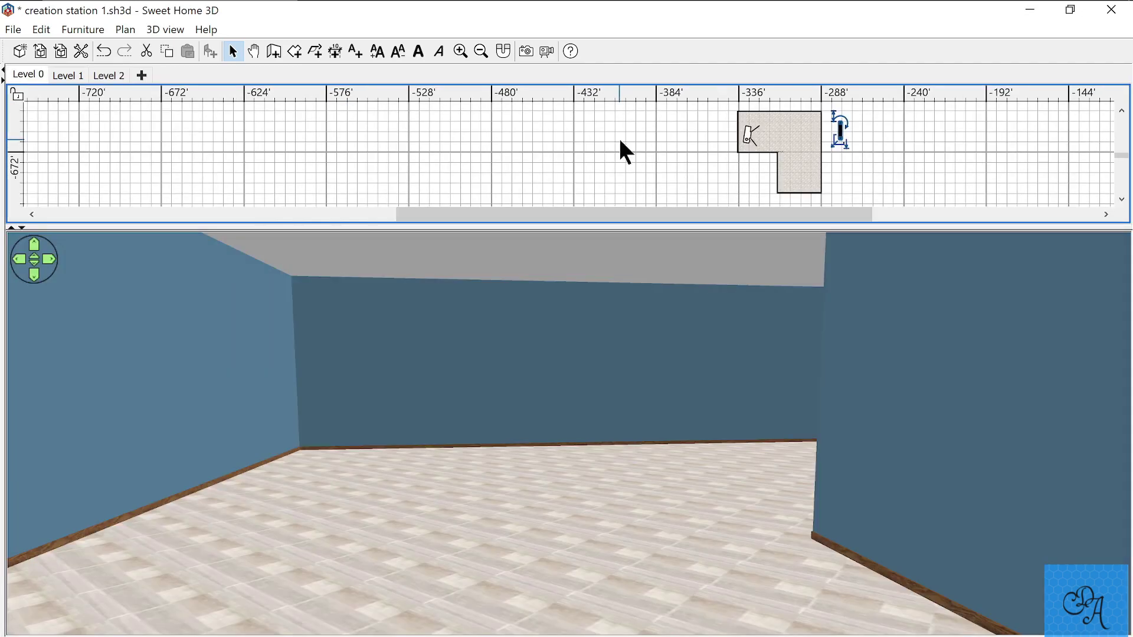
On Level 0, nudge the selected window left in the plan, from outside the room to its upper-right wall.
{"action": "key", "text": "Left"}
{"action": "key", "text": "Left"}
{"action": "key", "text": "Left"}
{"action": "key", "text": "Left"}
{"action": "key", "text": "Left"}
{"action": "key", "text": "Left"}
{"action": "key", "text": "Left"}
{"action": "key", "text": "Left"}
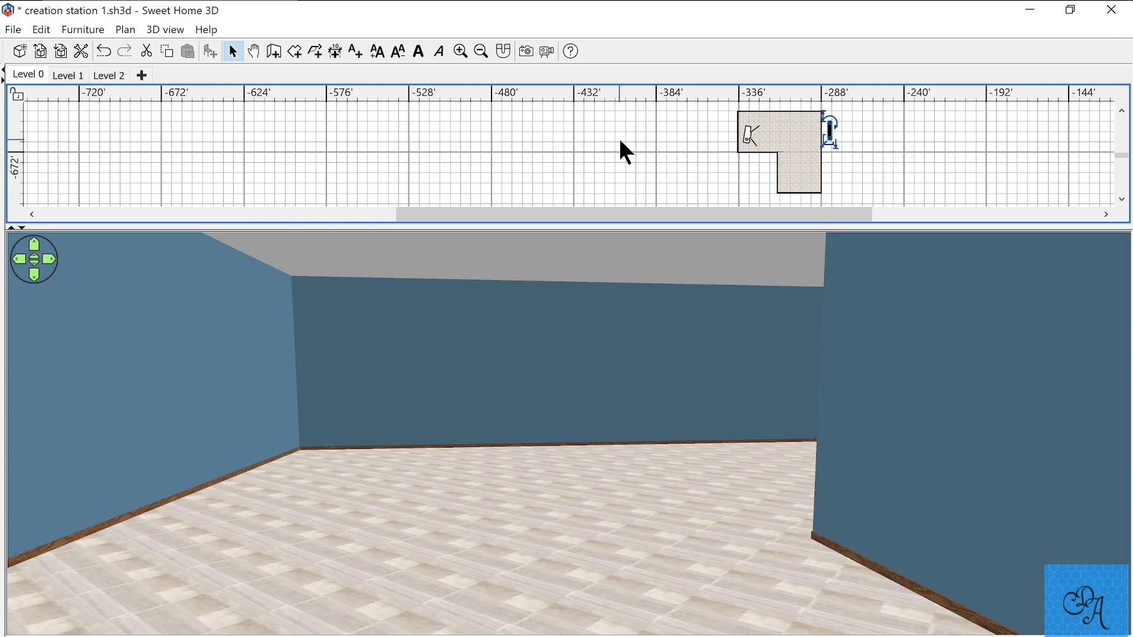
{"action": "key", "text": "Left"}
{"action": "key", "text": "Left"}
{"action": "key", "text": "Left"}
{"action": "key", "text": "Left"}
{"action": "key", "text": "Left"}
{"action": "key", "text": "Left"}
{"action": "key", "text": "Left"}
{"action": "key", "text": "Left"}
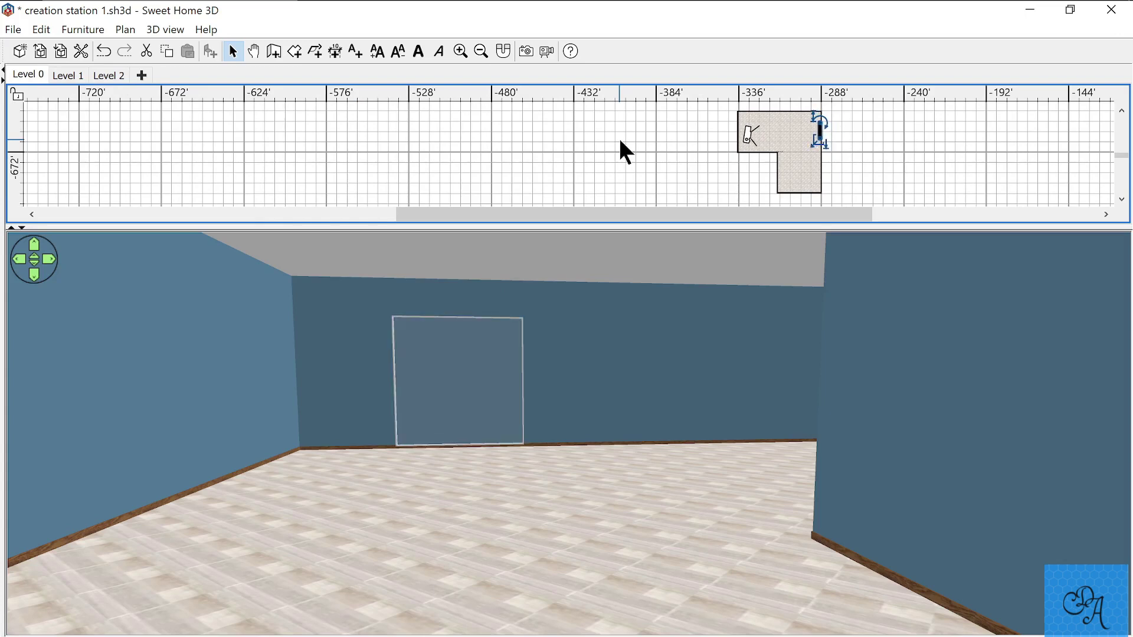
{"action": "key", "text": "Left"}
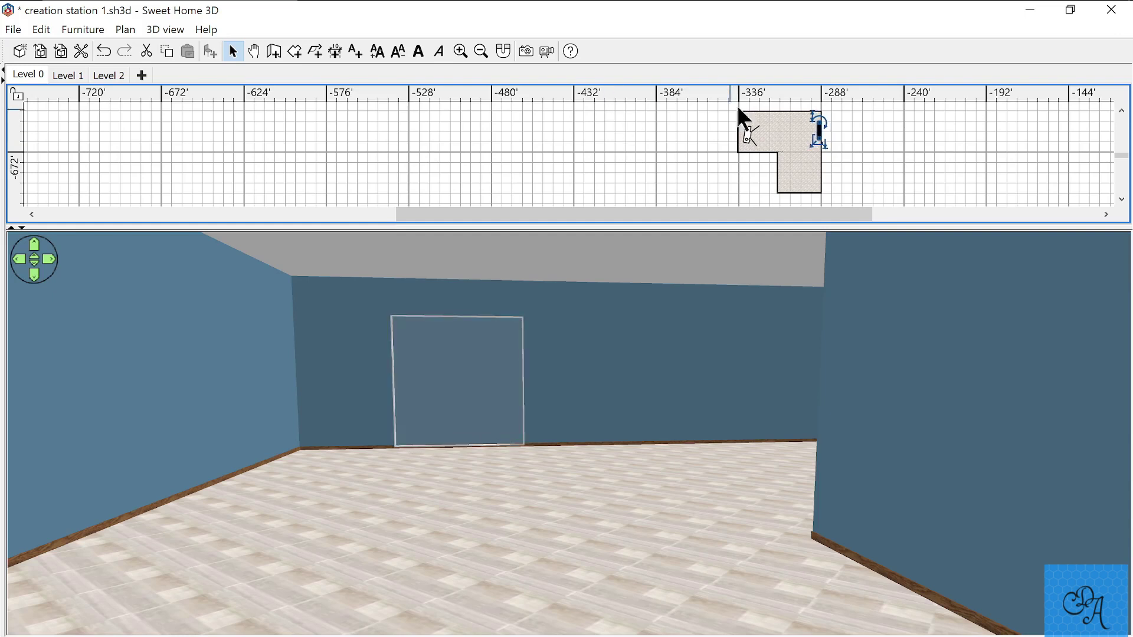
Fit the window into the room's right-hand wall in the plan and raise its elevation above the floor.
{"action": "scroll", "coordinate": [866, 139], "scroll_direction": "up", "scroll_amount": 5, "text": "ctrl"}
{"action": "scroll", "coordinate": [855, 142], "scroll_direction": "up", "scroll_amount": 2, "text": "ctrl"}
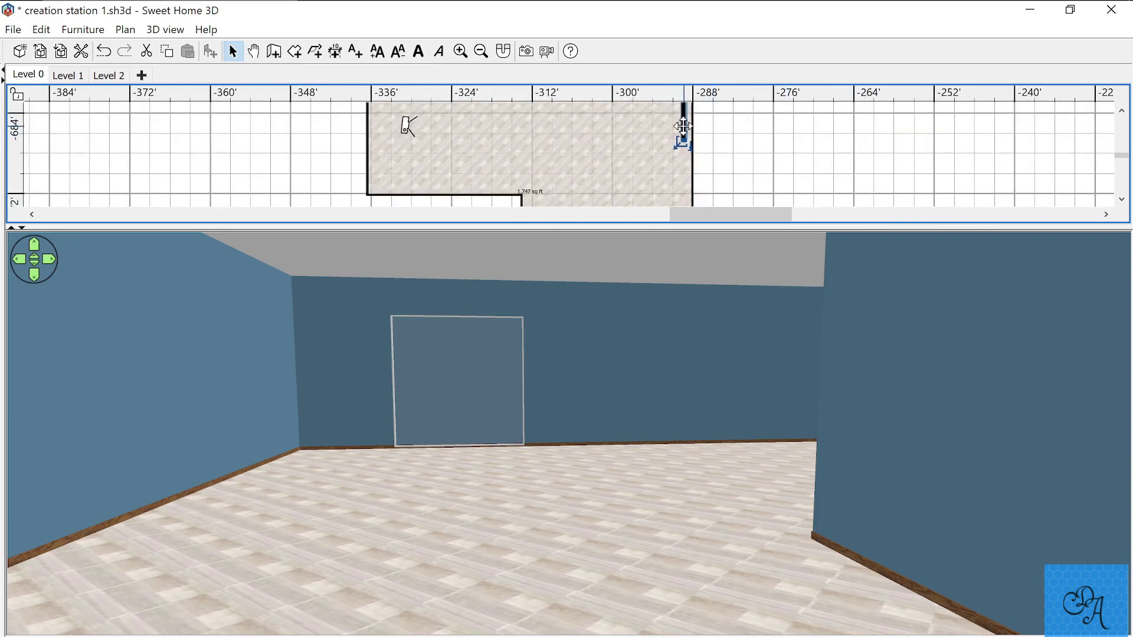
{"action": "left_click_drag", "start_coordinate": [683, 126], "coordinate": [690, 126]}
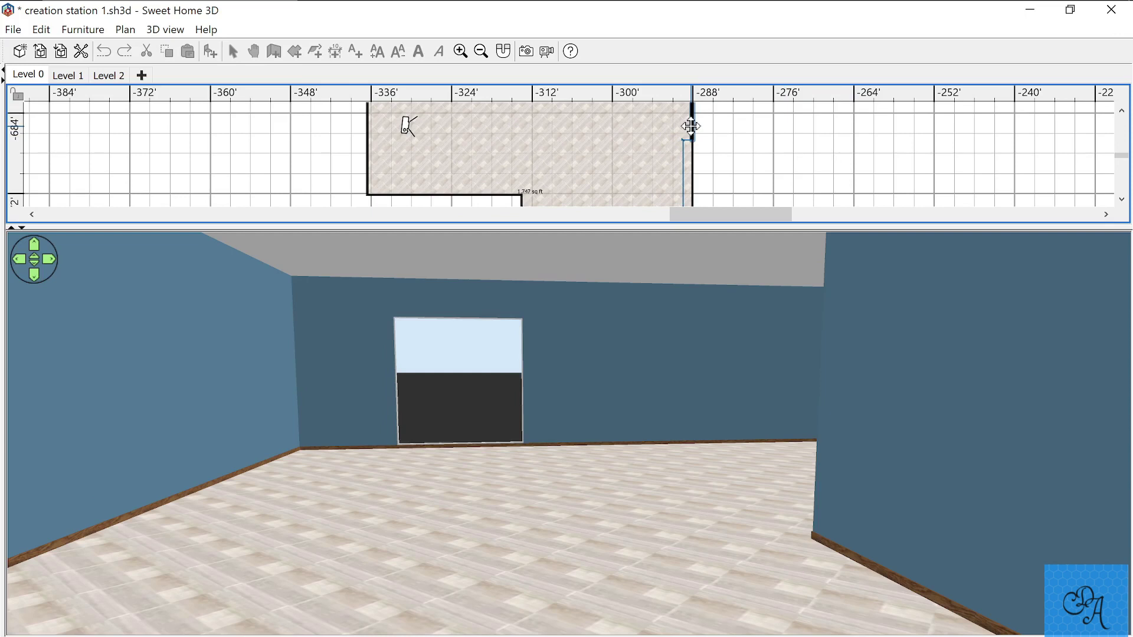
{"action": "scroll", "coordinate": [703, 122], "scroll_direction": "up", "scroll_amount": 3, "text": "ctrl"}
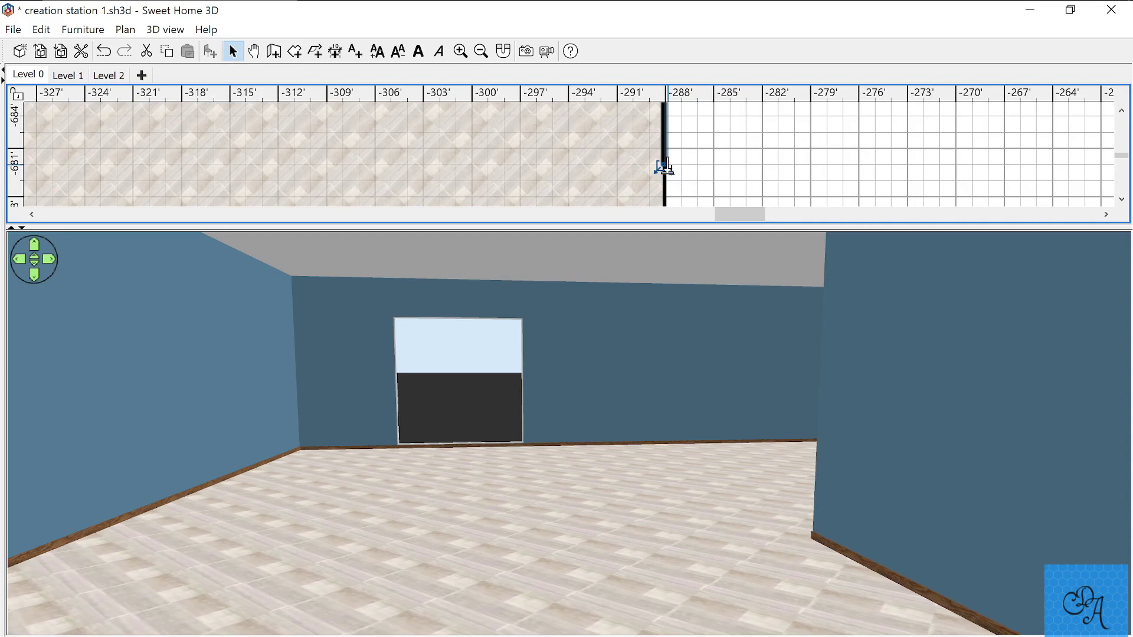
{"action": "left_click_drag", "start_coordinate": [663, 168], "coordinate": [665, 154]}
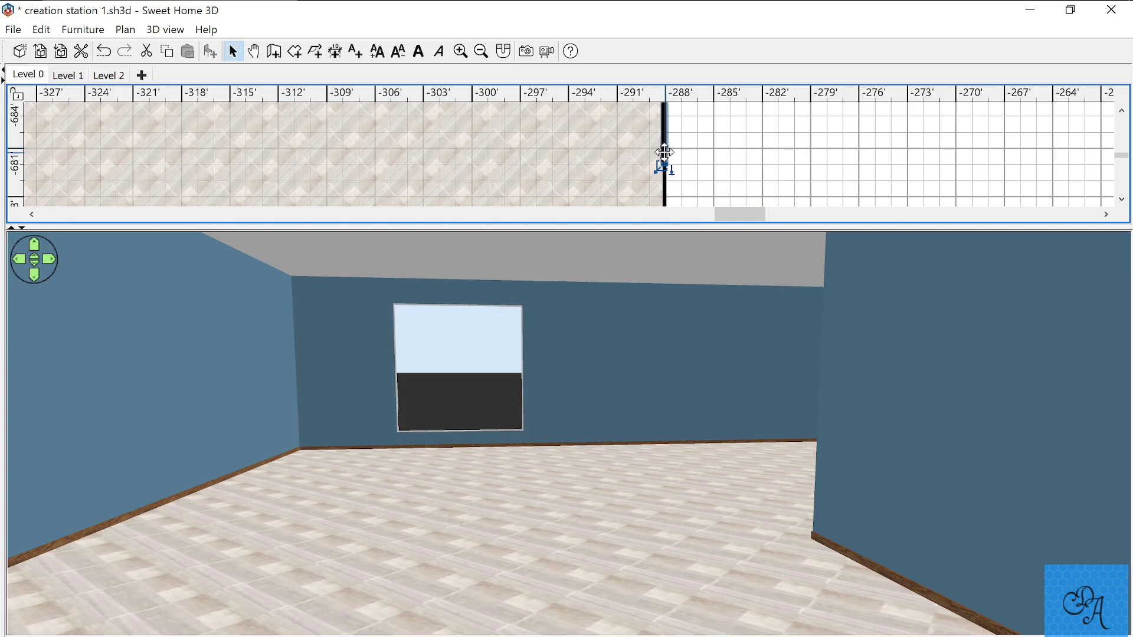